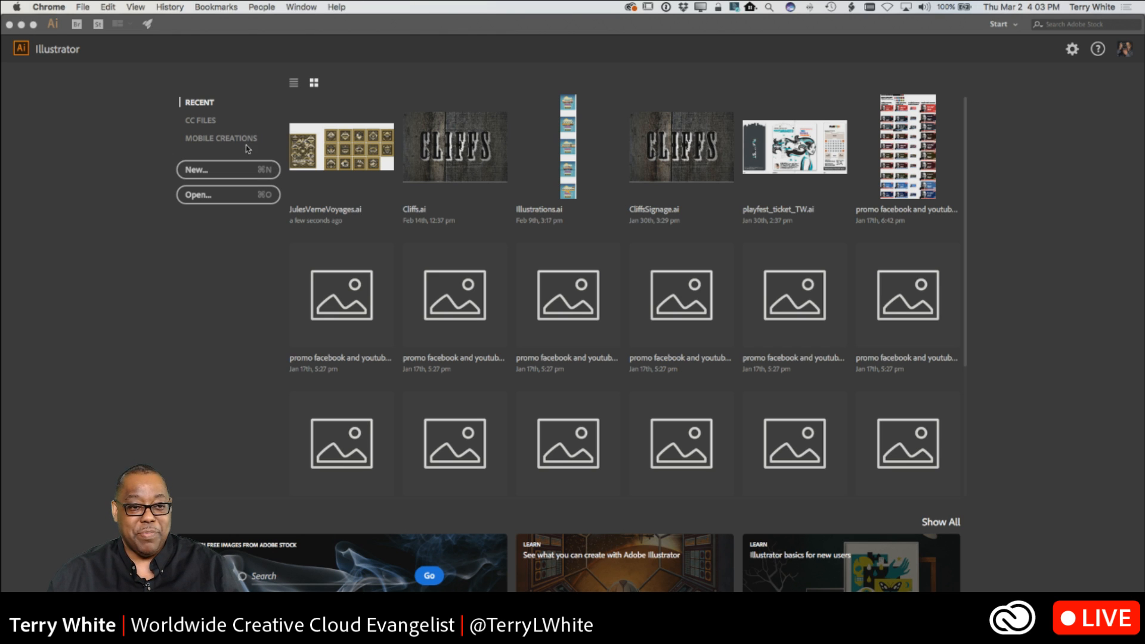
Step: Create a Letter-size print document measured in inches with three artboards
click(229, 170)
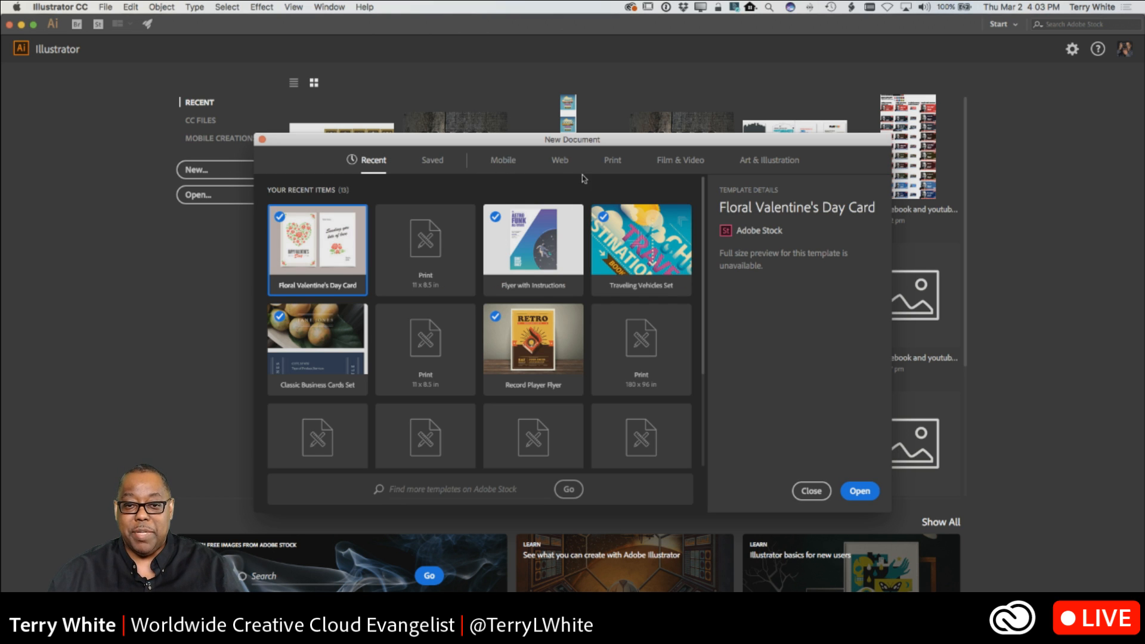
click(611, 165)
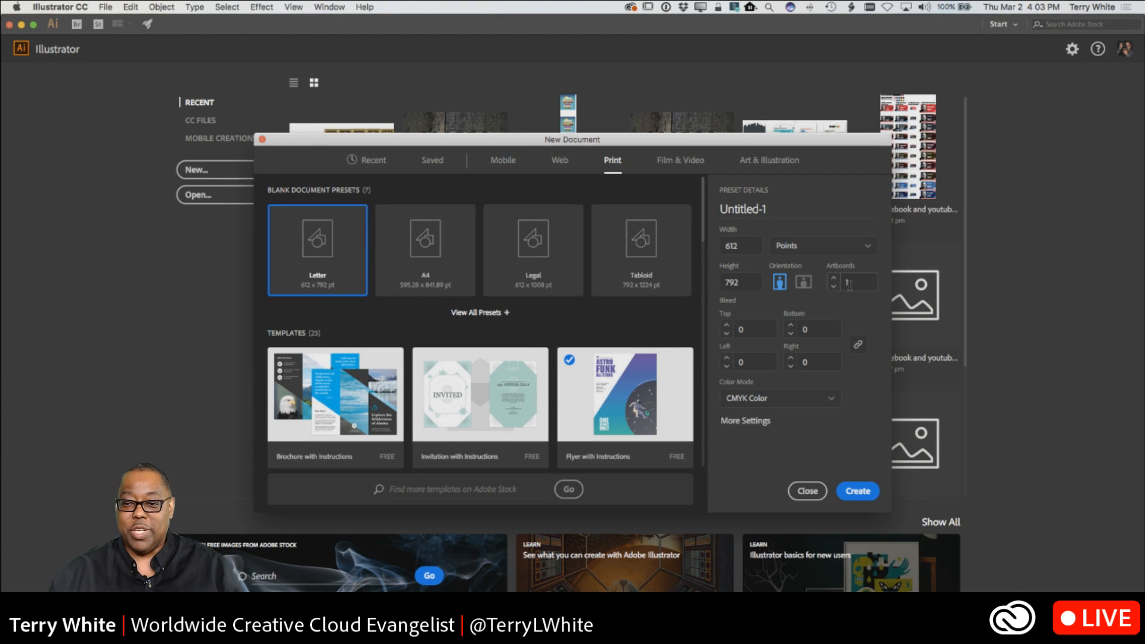
click(834, 281)
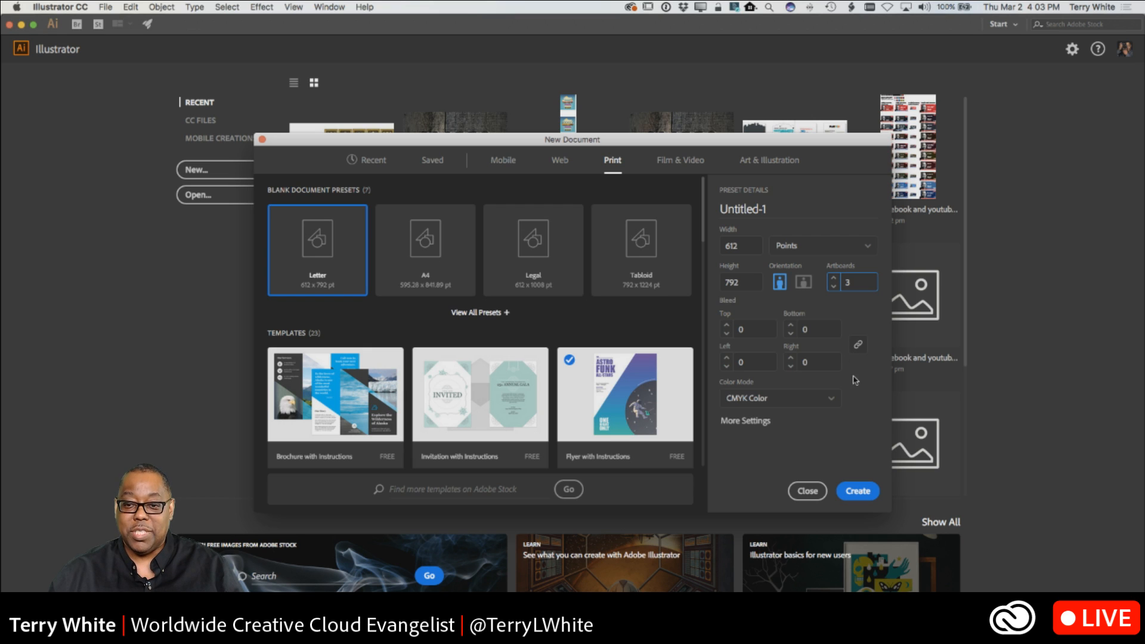
click(823, 249)
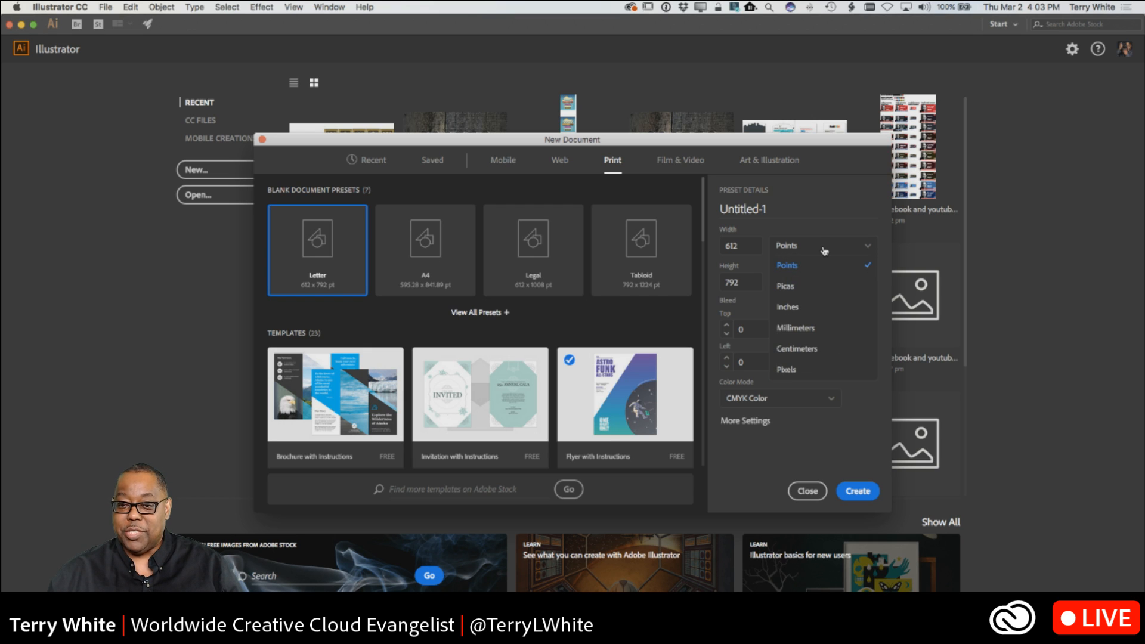
click(799, 307)
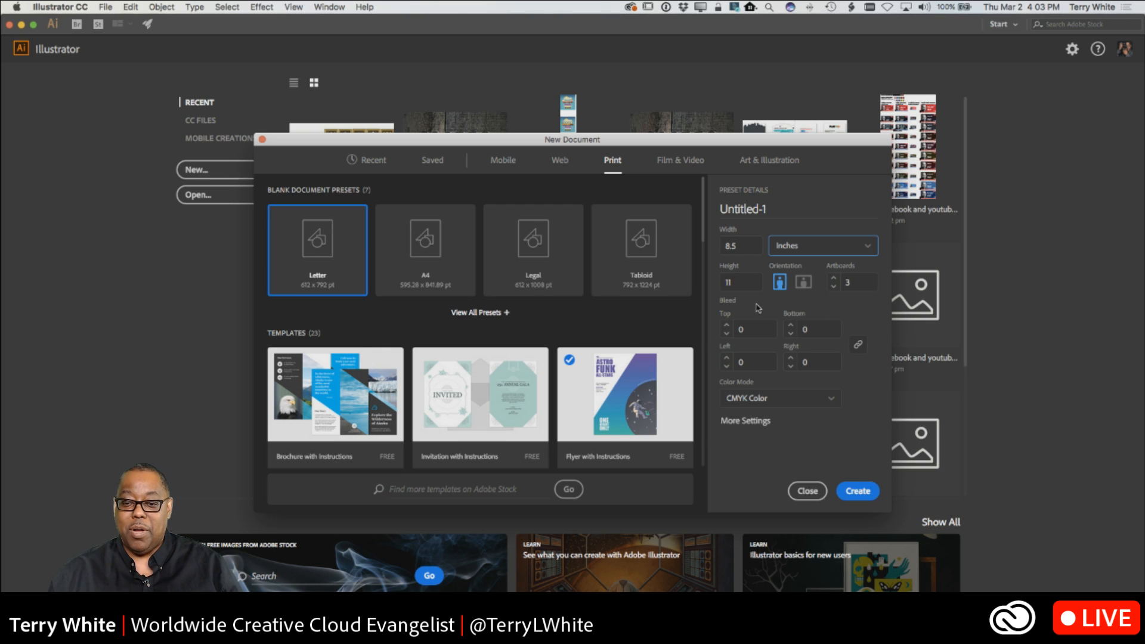
click(859, 491)
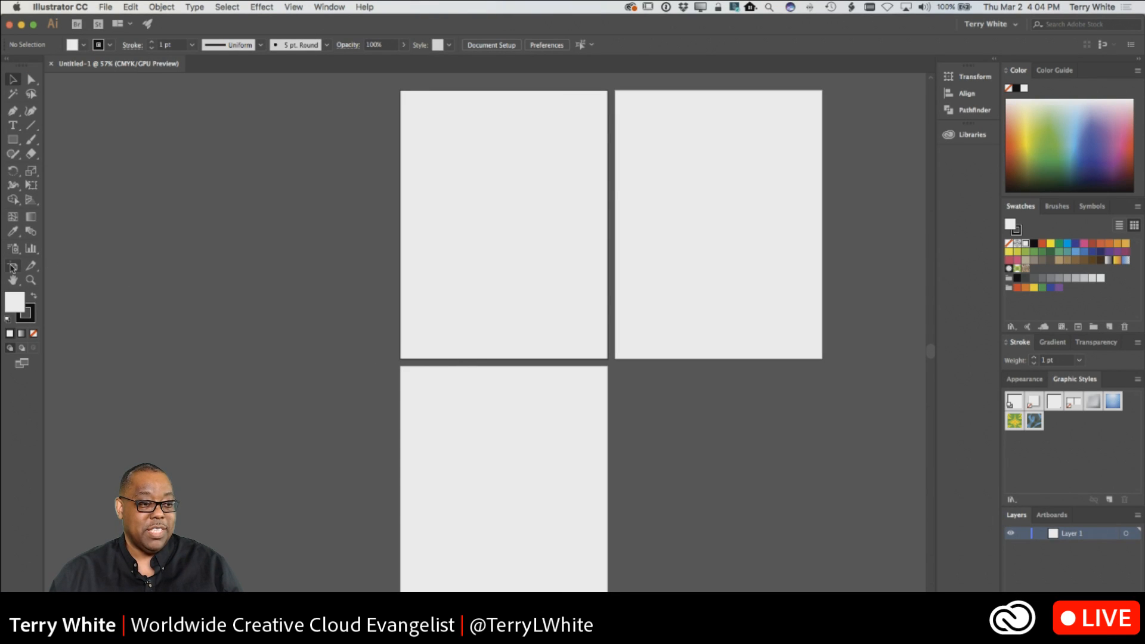
Step: Resize Artboard 2 to a landscape format of about 7.1 by 3.26 inches
click(13, 265)
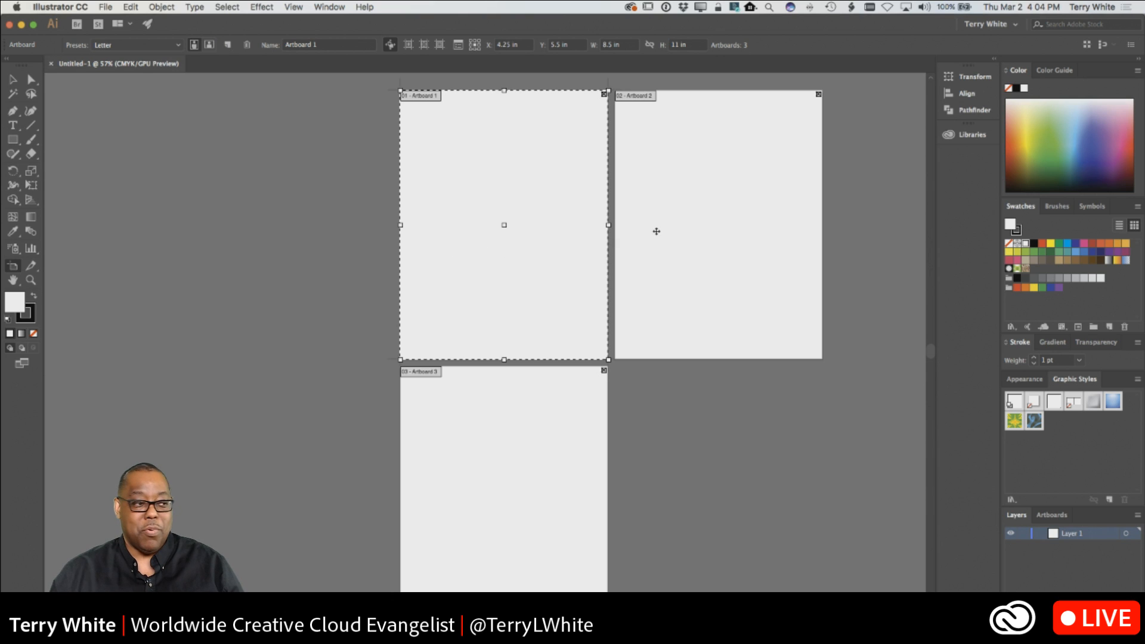
click(657, 231)
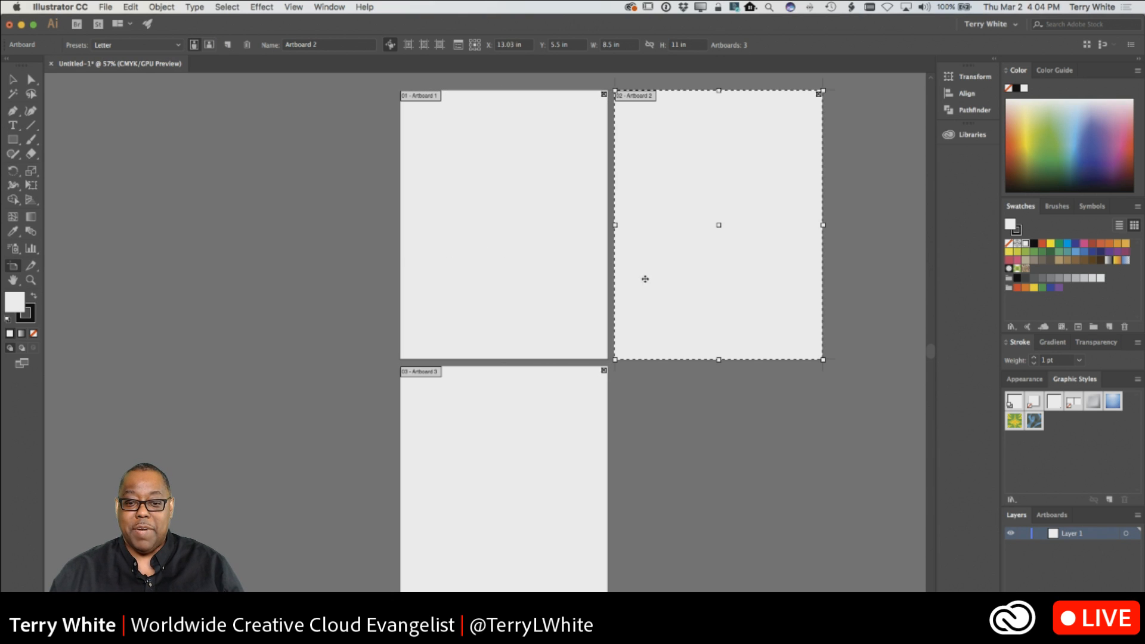
drag(616, 360, 649, 169)
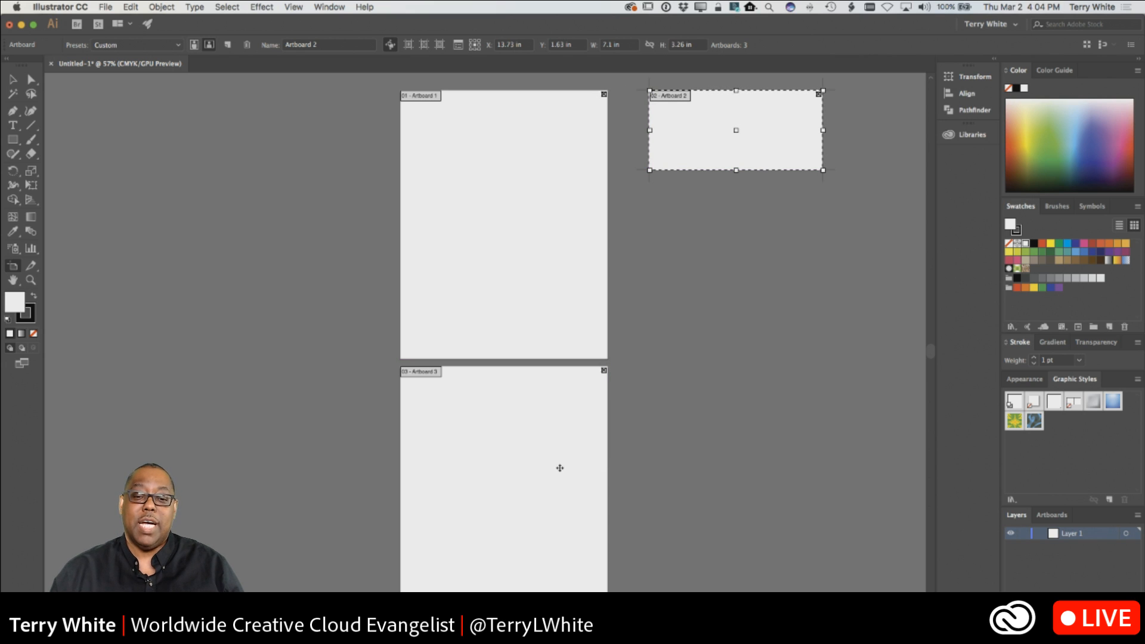
Step: Apply the Apple Watch 42mm preset to Artboard 3 and place it just below Artboard 2
click(555, 455)
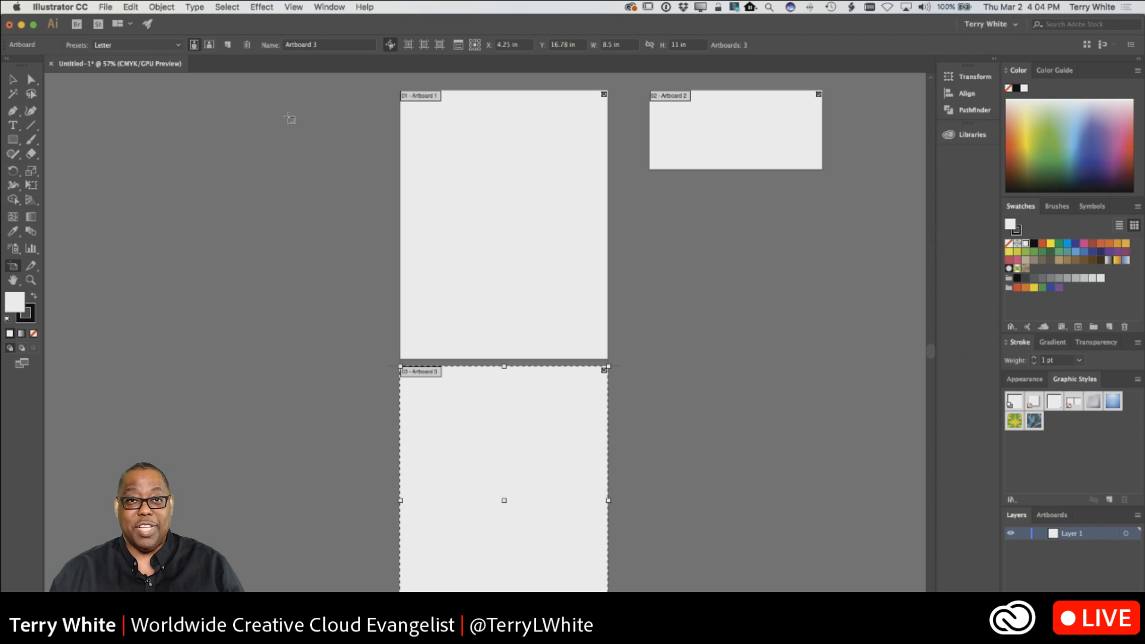
click(179, 45)
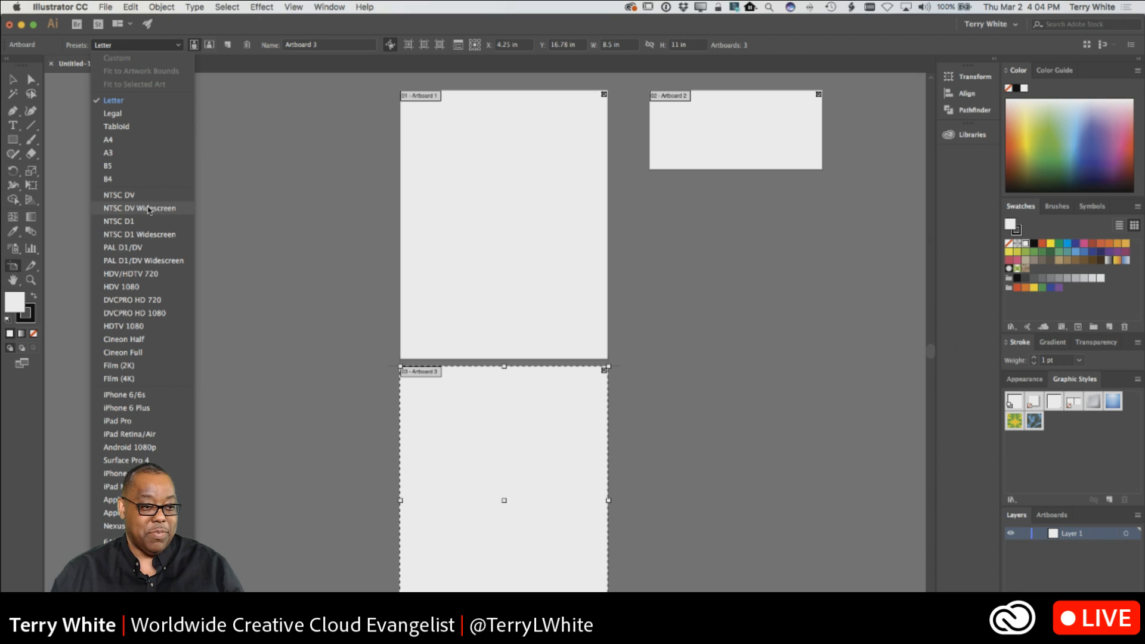
click(125, 513)
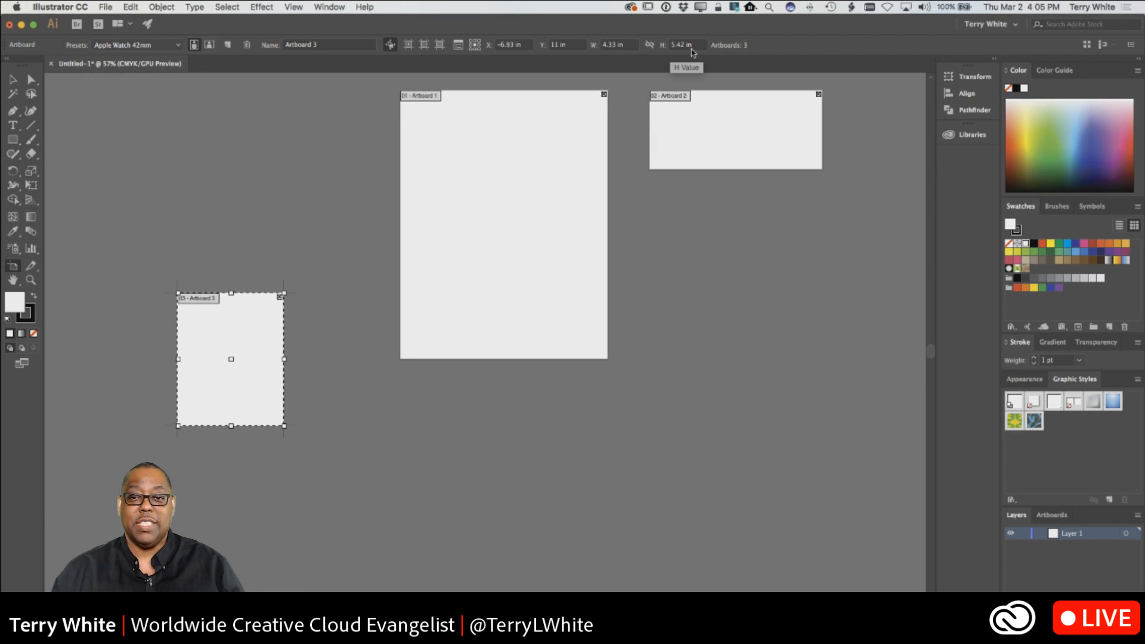
drag(209, 317, 689, 241)
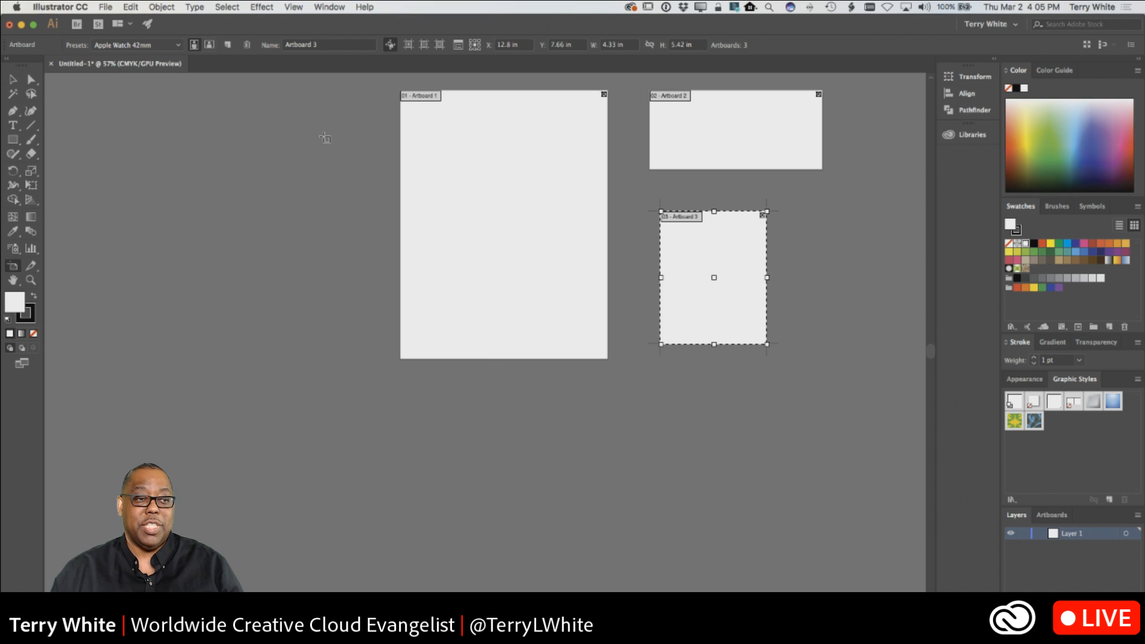
click(14, 80)
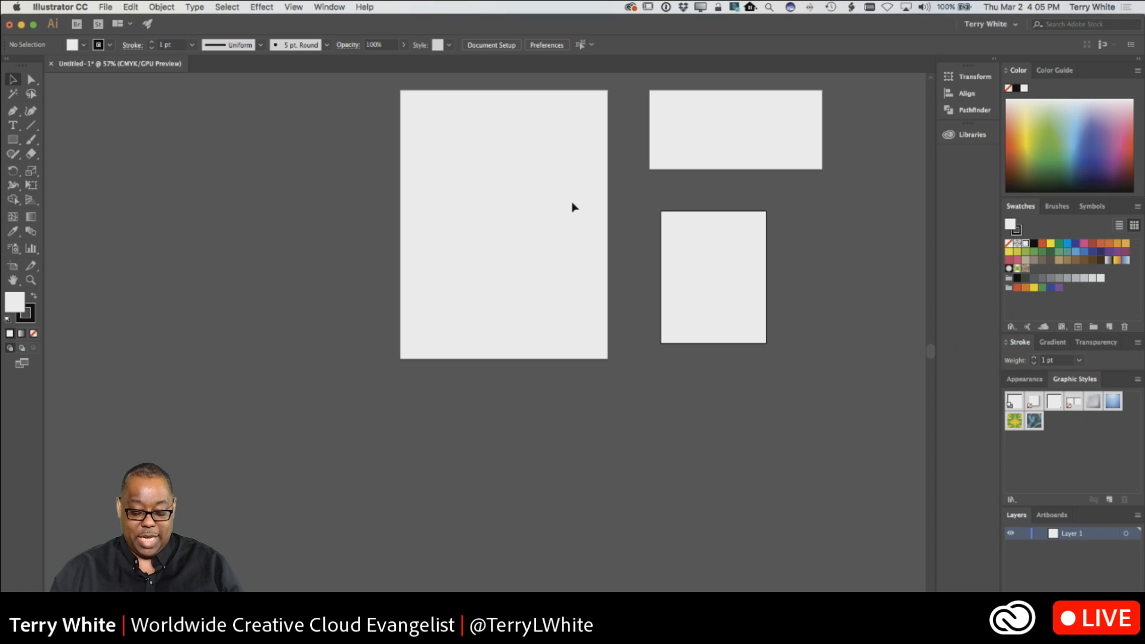
Step: Draw a square of about 3.375 inches in the upper middle of the first artboard and fill it with dark blue
key(super+1)
scroll(573, 207, up, 5)
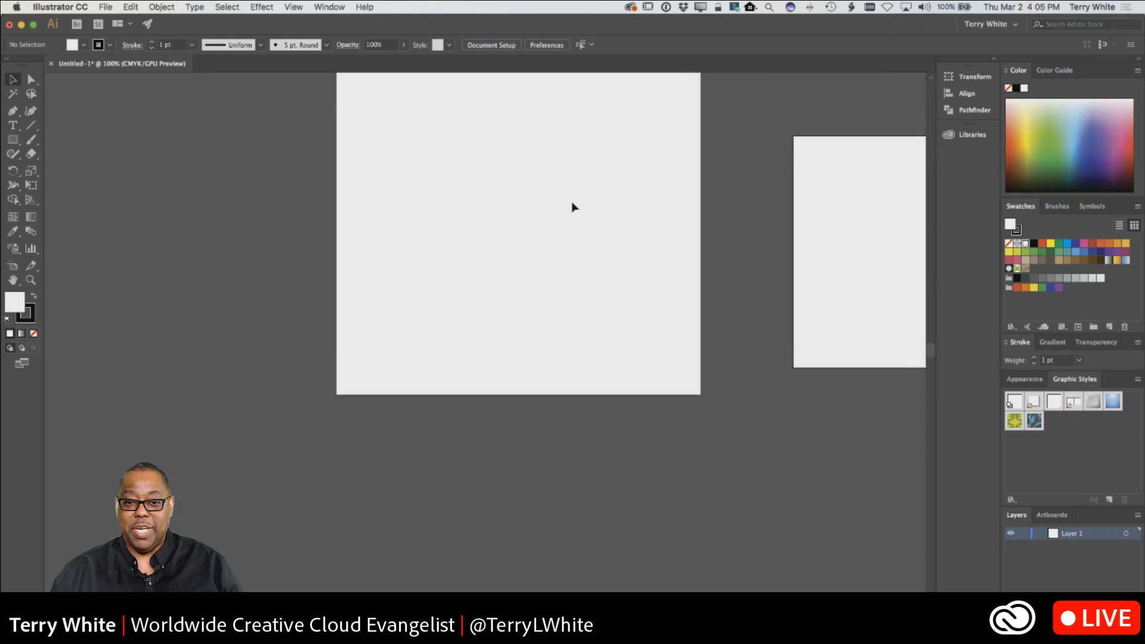
scroll(572, 207, up, 1)
scroll(573, 207, right, 6)
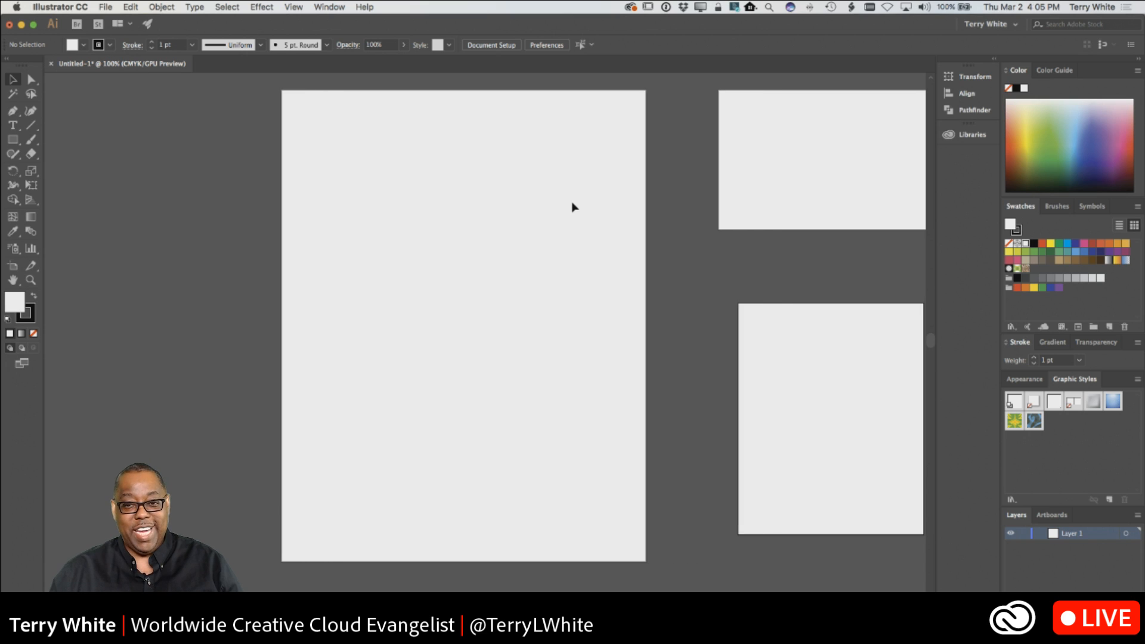
scroll(572, 207, right, 1)
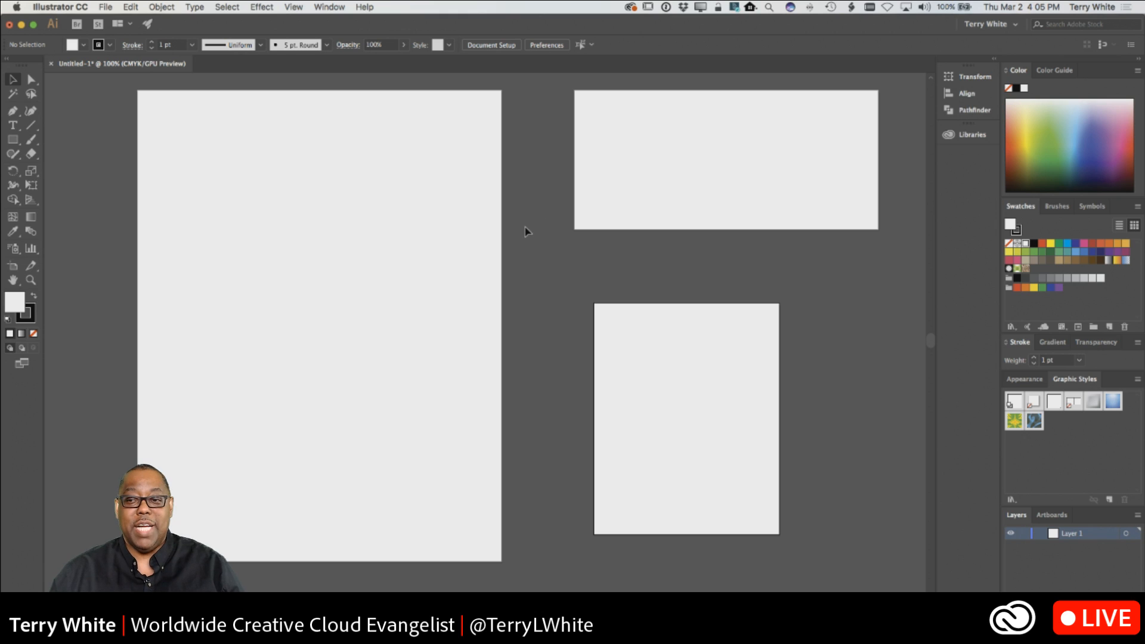
click(12, 140)
drag(253, 203, 398, 347)
click(1090, 150)
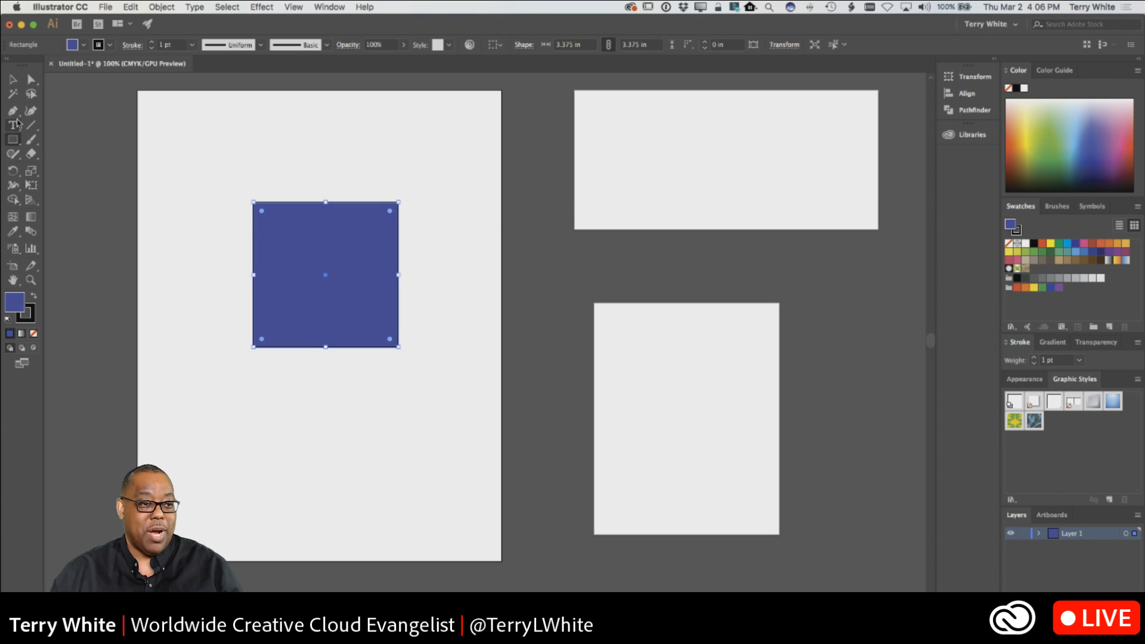
Step: Draw an ellipse of about 2.43 by 1.17 inches in the middle of Artboard 2 and fill it with light blue
drag(13, 144, 57, 172)
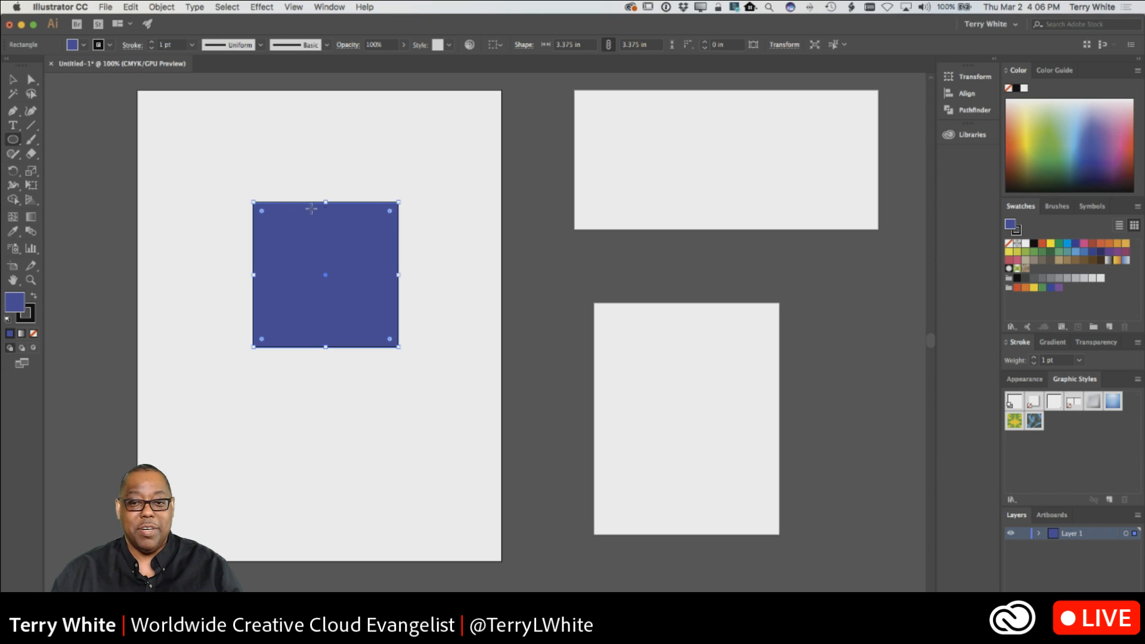
drag(671, 133, 775, 183)
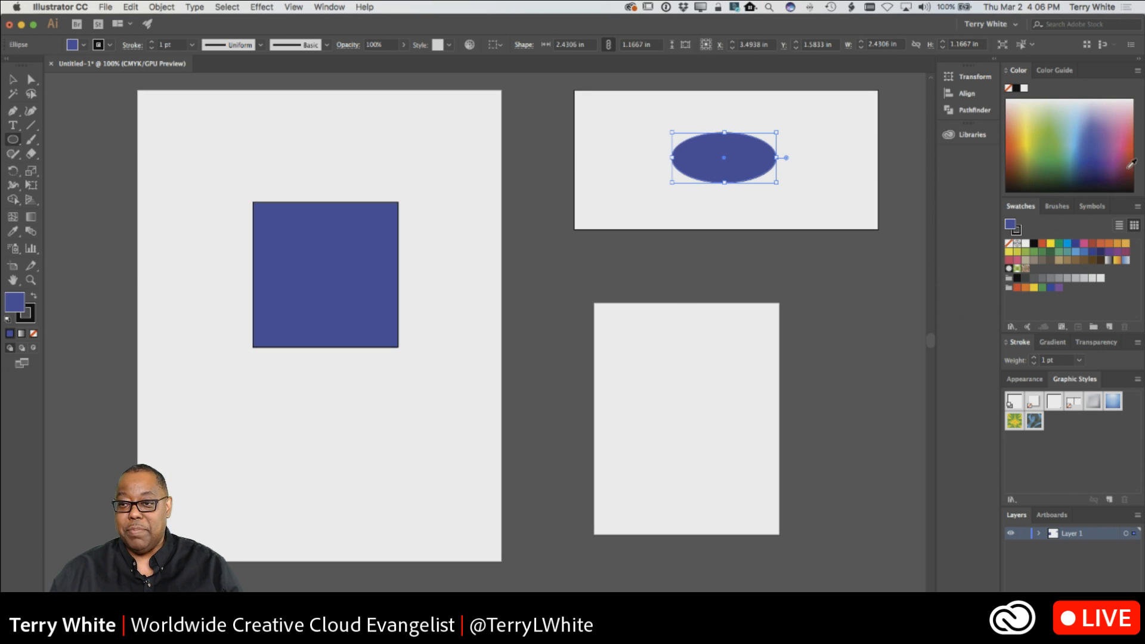
click(1067, 132)
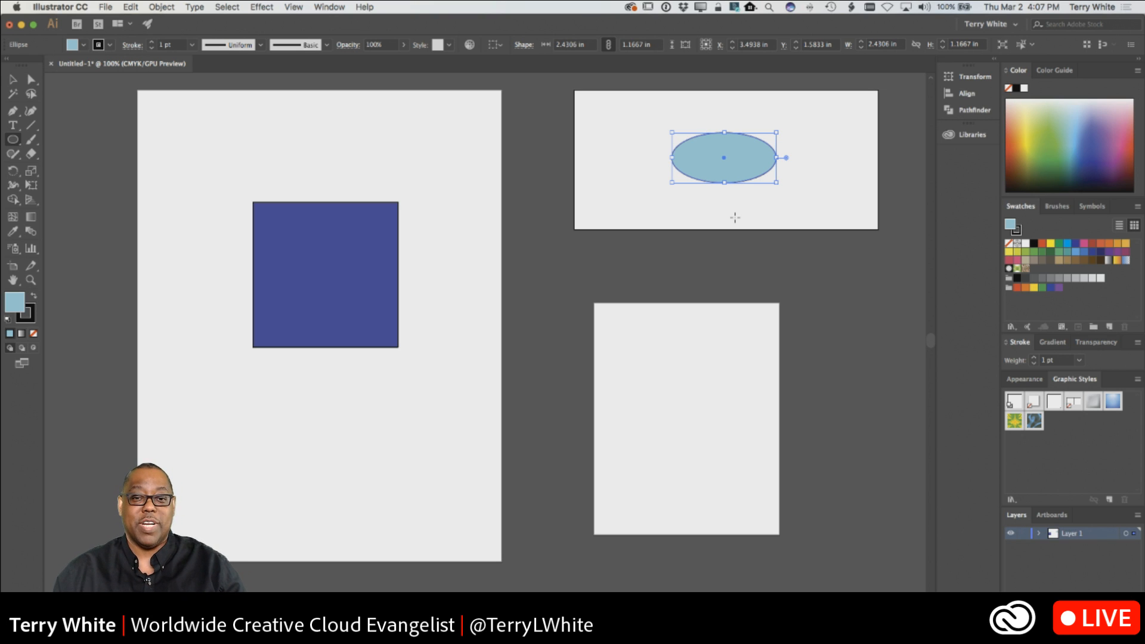
Step: Switch to Photoshop
key(super+Tab)
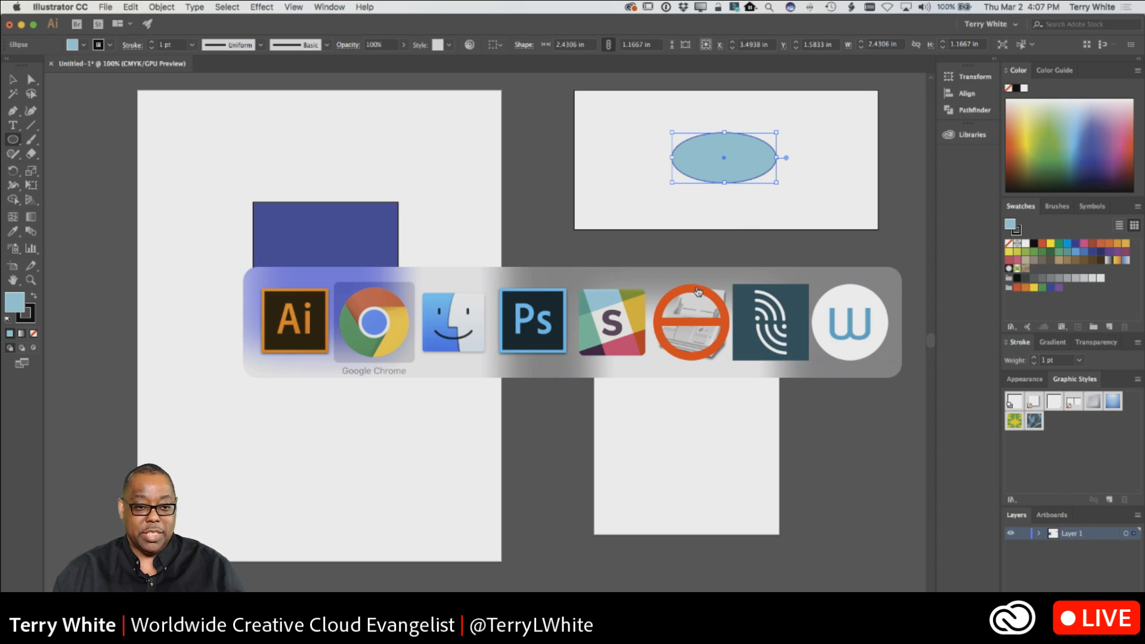
key(super+Tab)
key(super+Tab)
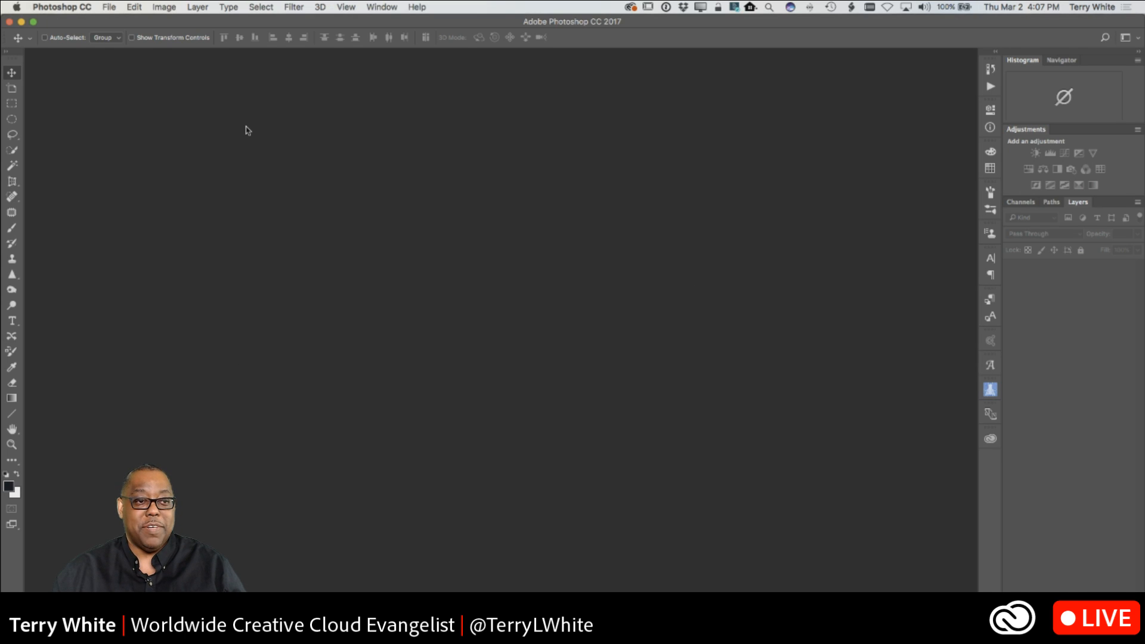
Step: Examine the Artboards option in the new document settings without creating a document
click(109, 7)
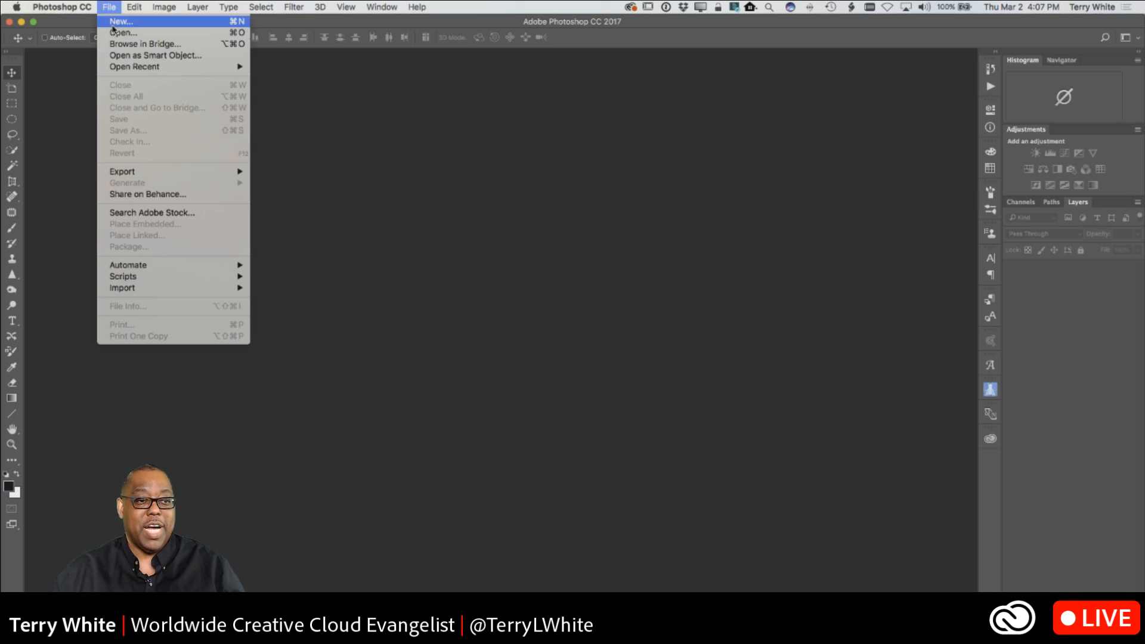
click(117, 24)
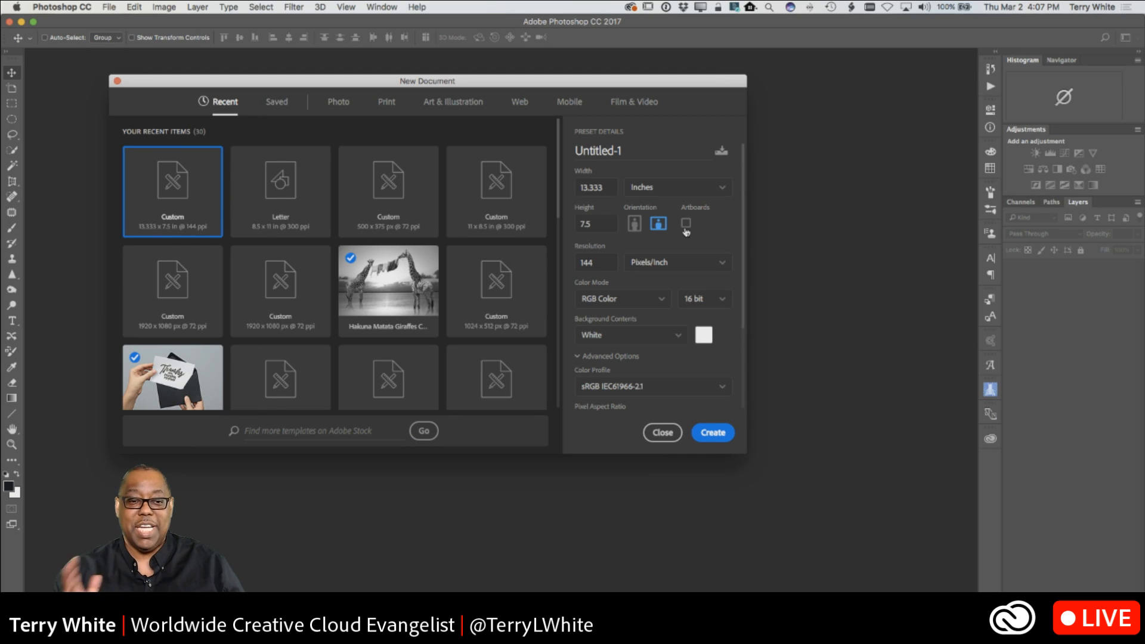
click(662, 434)
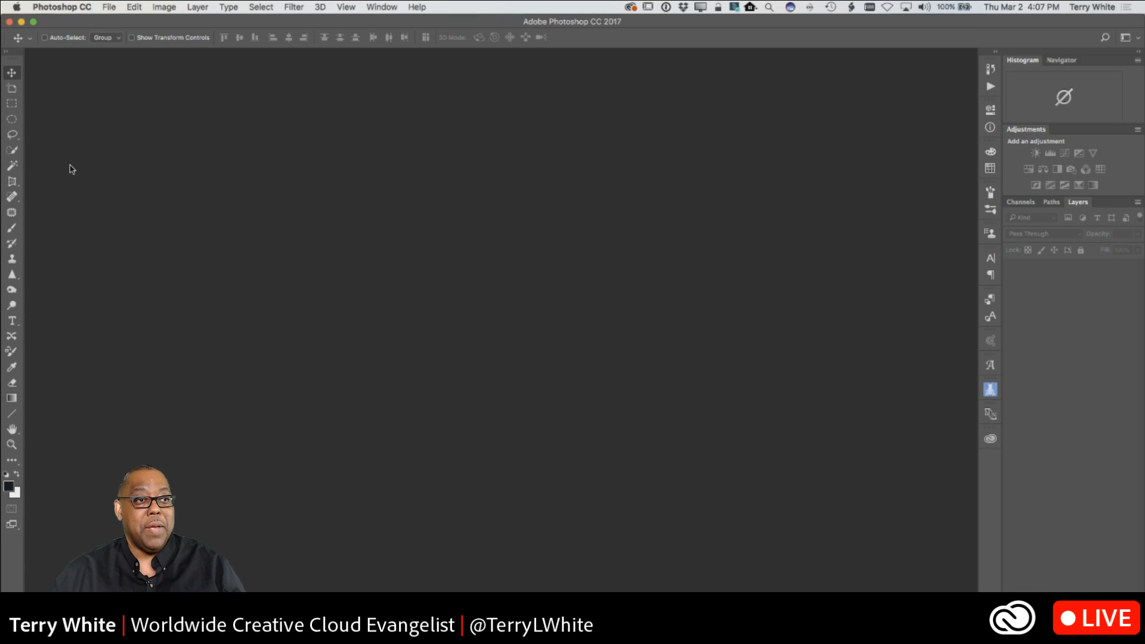
Step: Open the recent file Photoshop.psd and bring all of its artboards into view
click(109, 8)
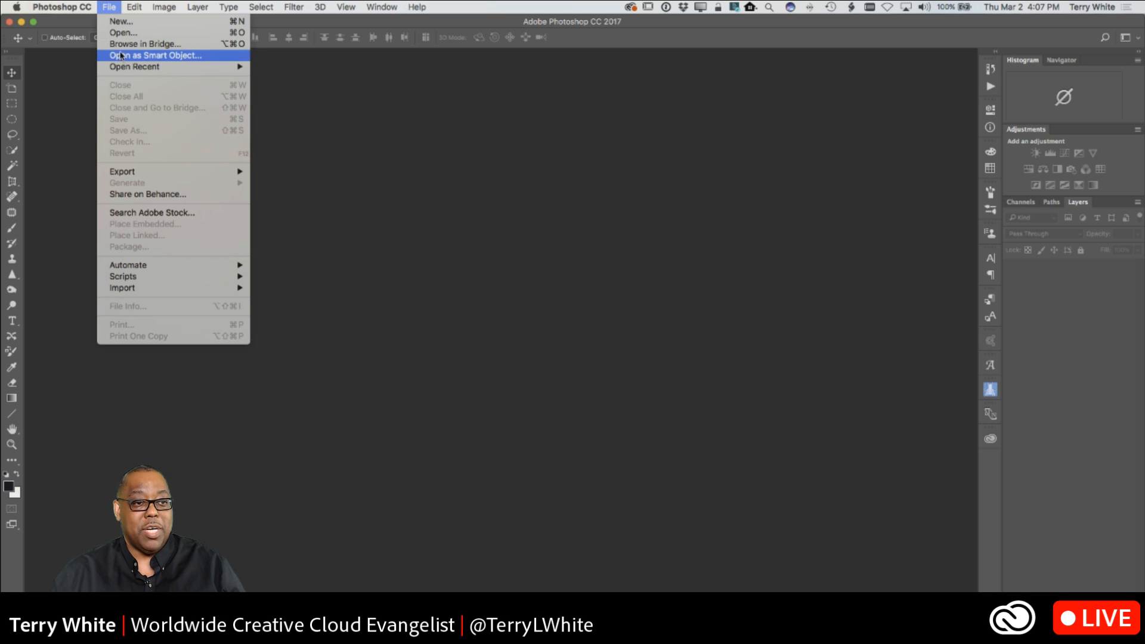
mouse_move(122, 68)
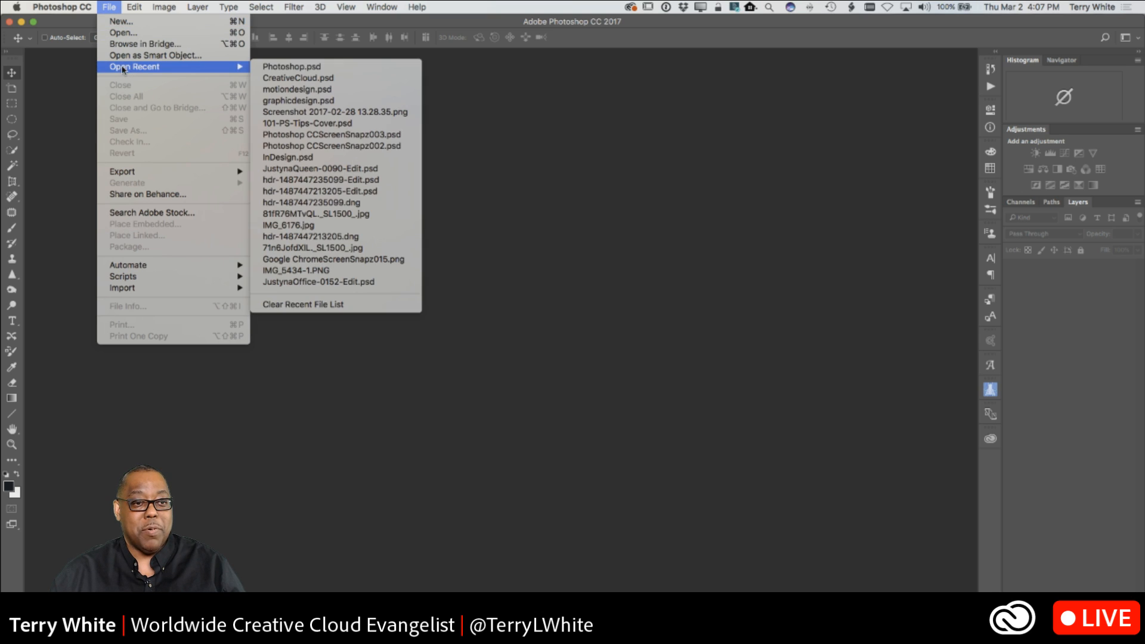
click(282, 69)
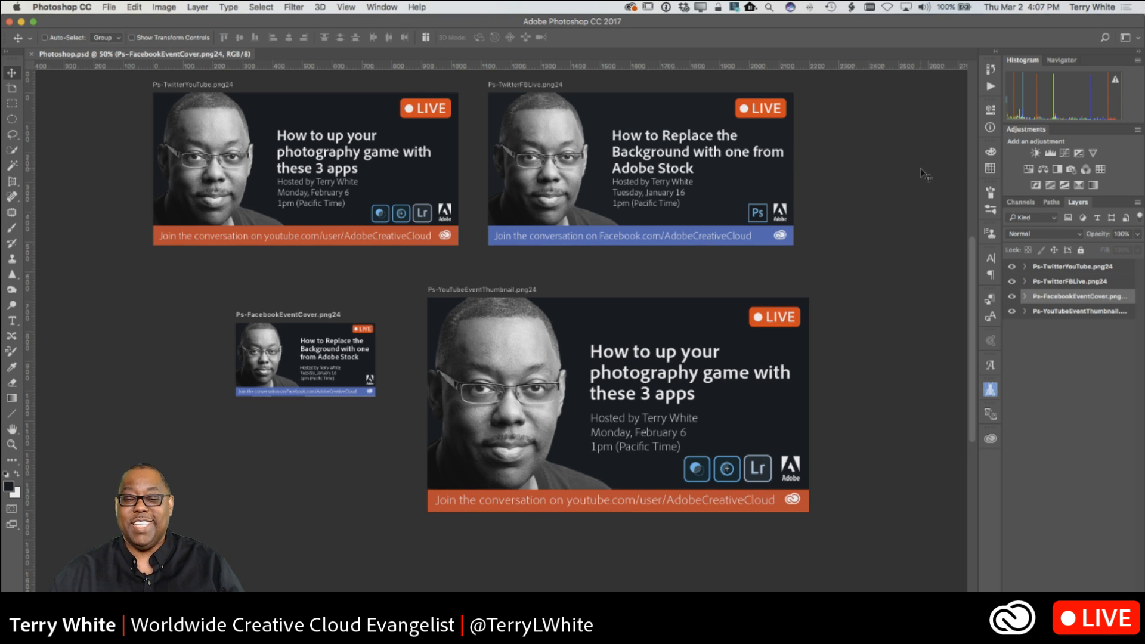
scroll(924, 174, up, 3)
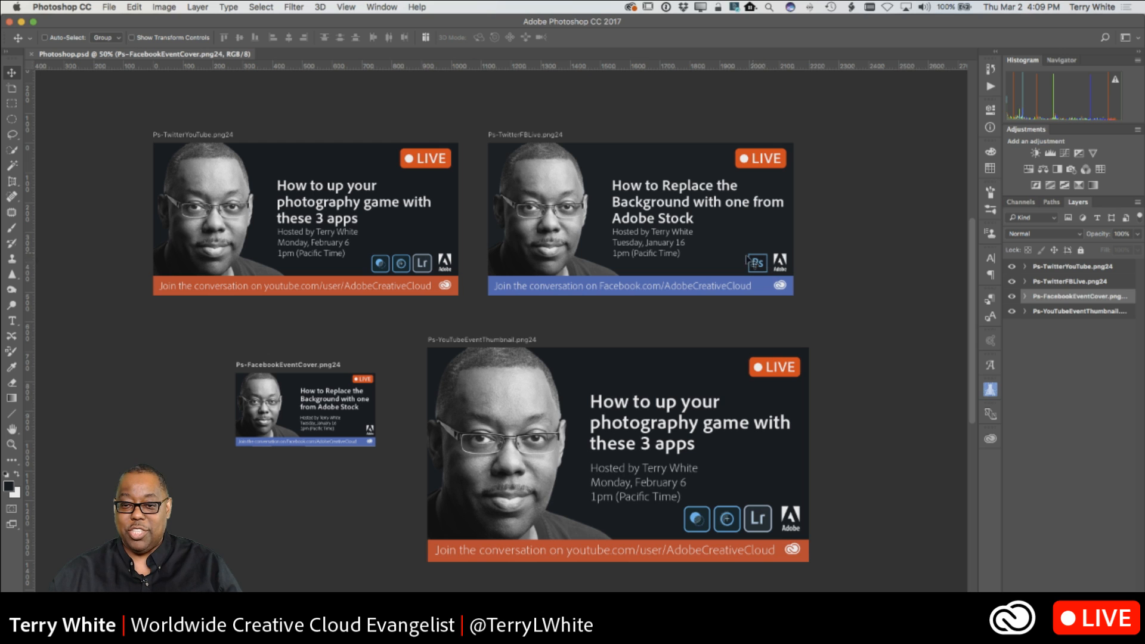
Step: Display the Libraries alongside the open artboards
key(super)
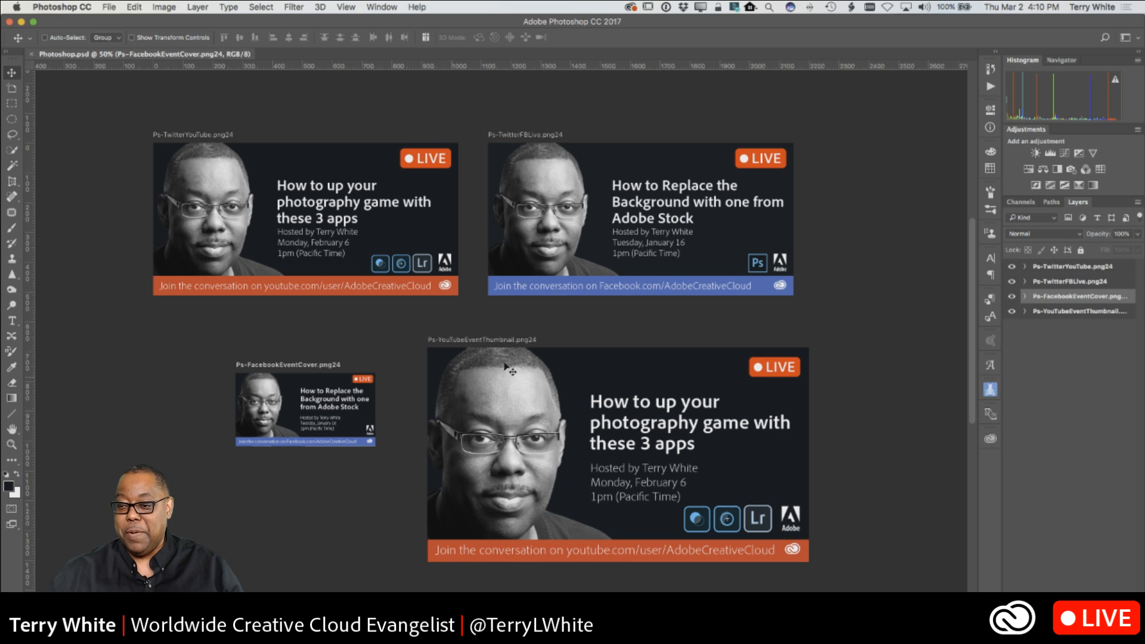
scroll(939, 456, down, 2)
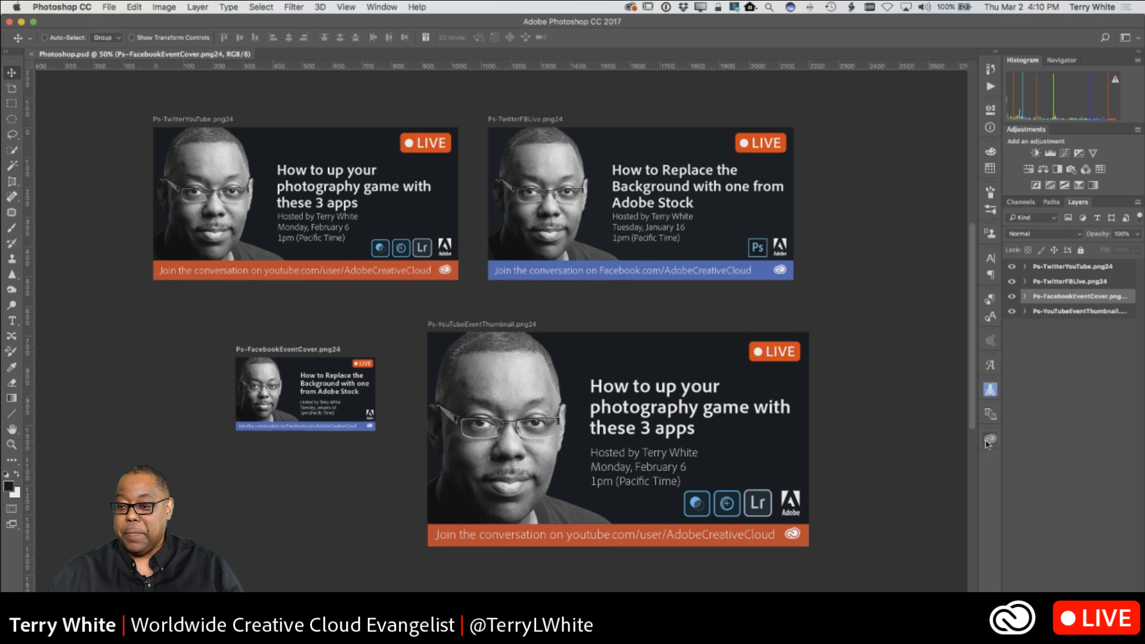
click(990, 439)
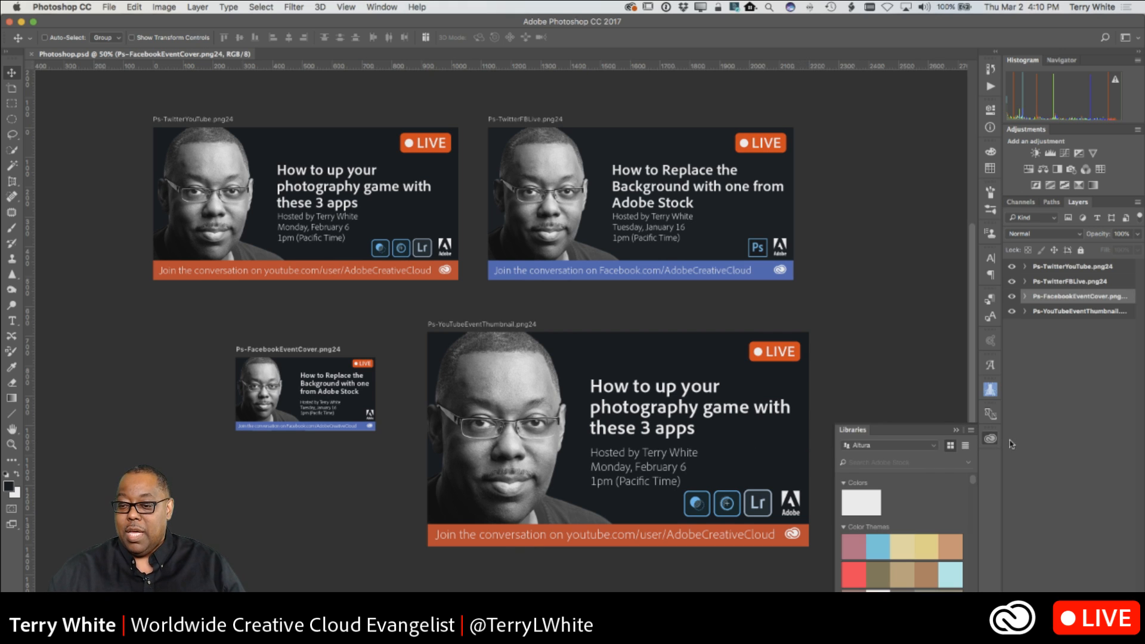
click(381, 7)
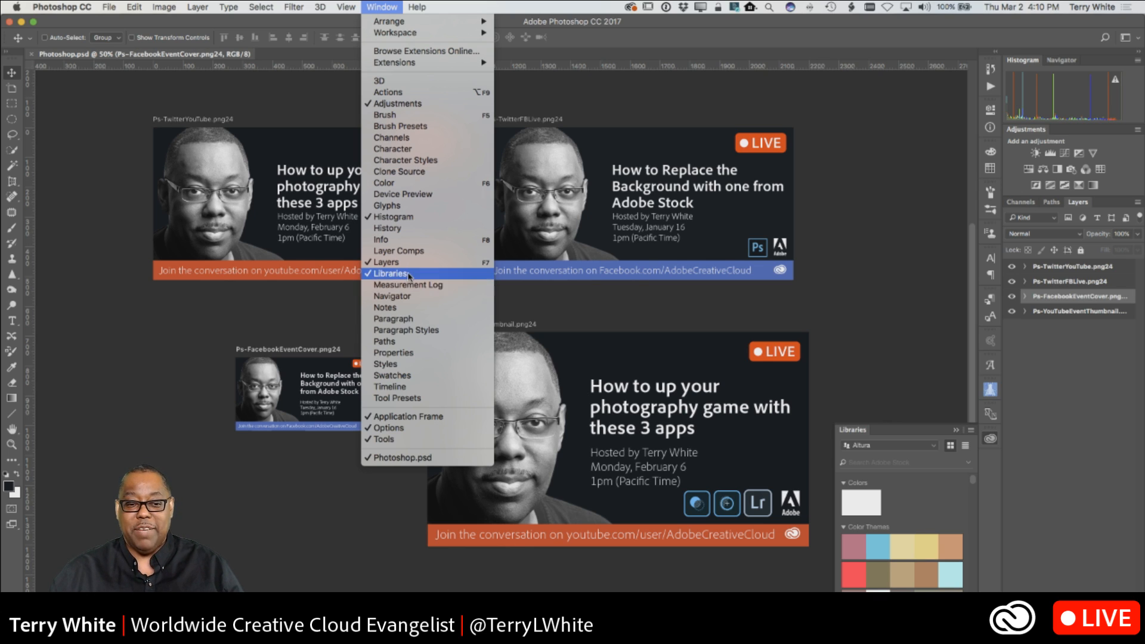
click(388, 6)
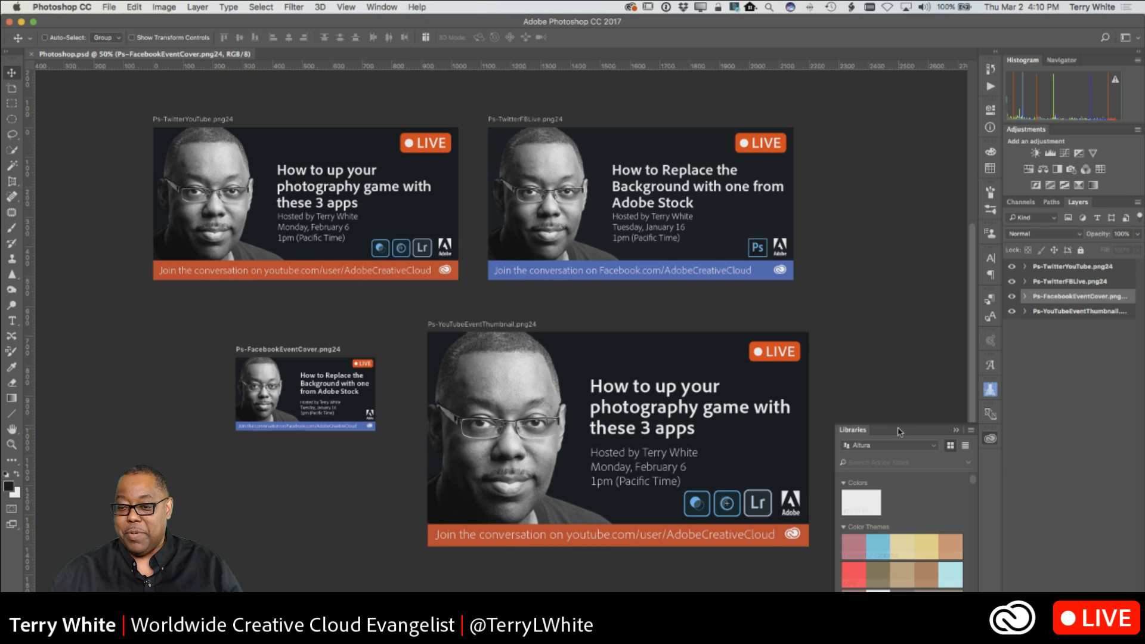
Step: Make the floating Libraries taller and switch from the Altura library to the Live Streaming library
drag(898, 422, 892, 198)
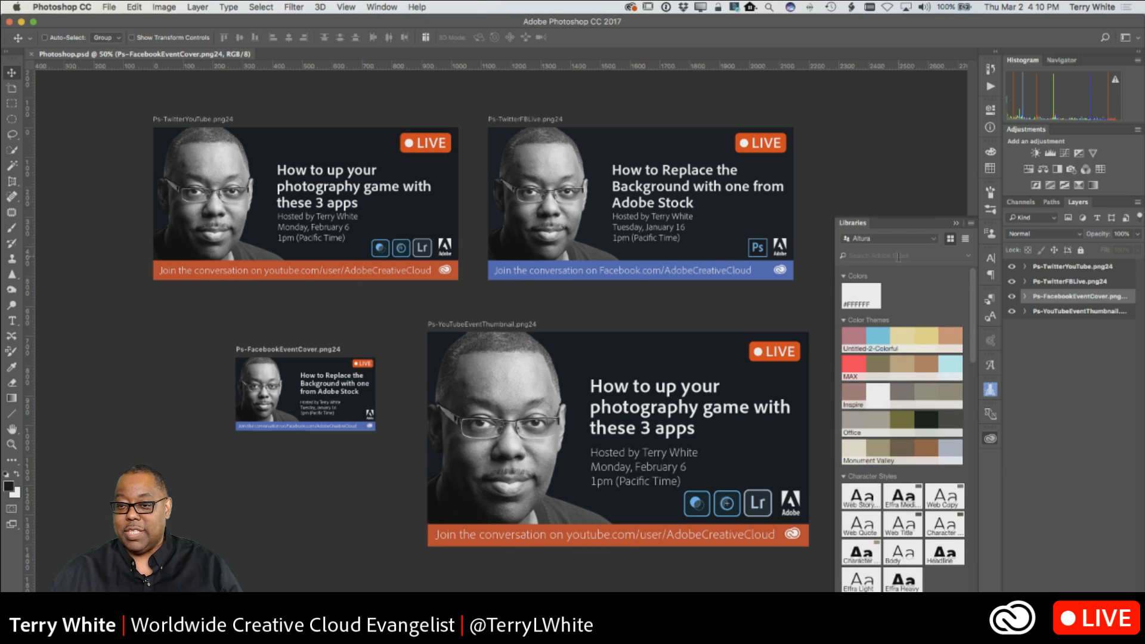
click(933, 240)
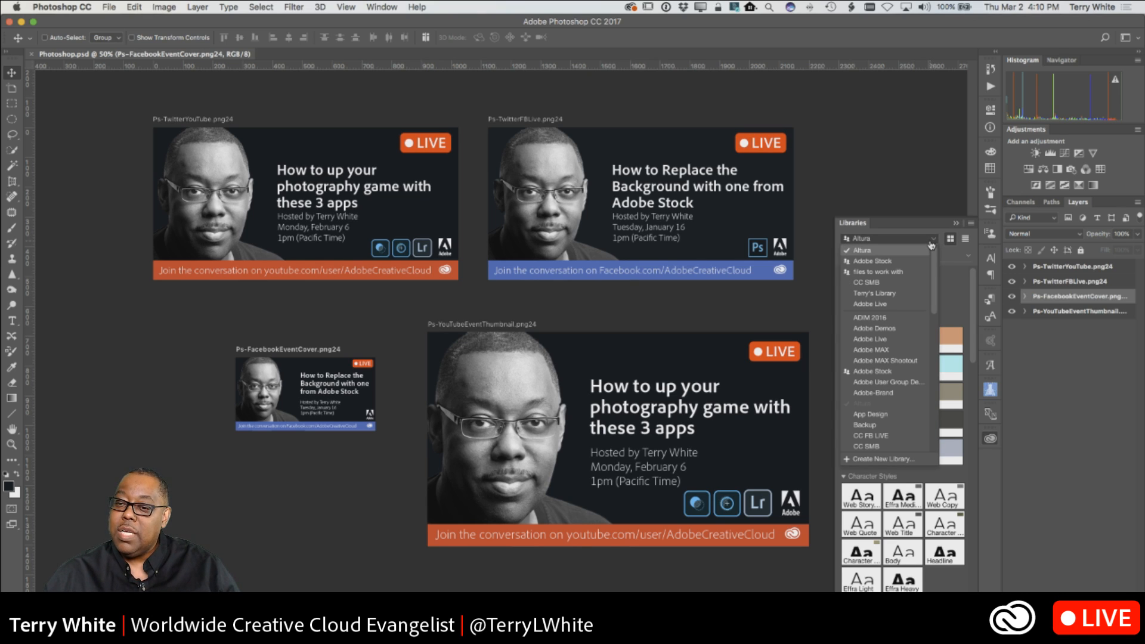
scroll(898, 337, down, 5)
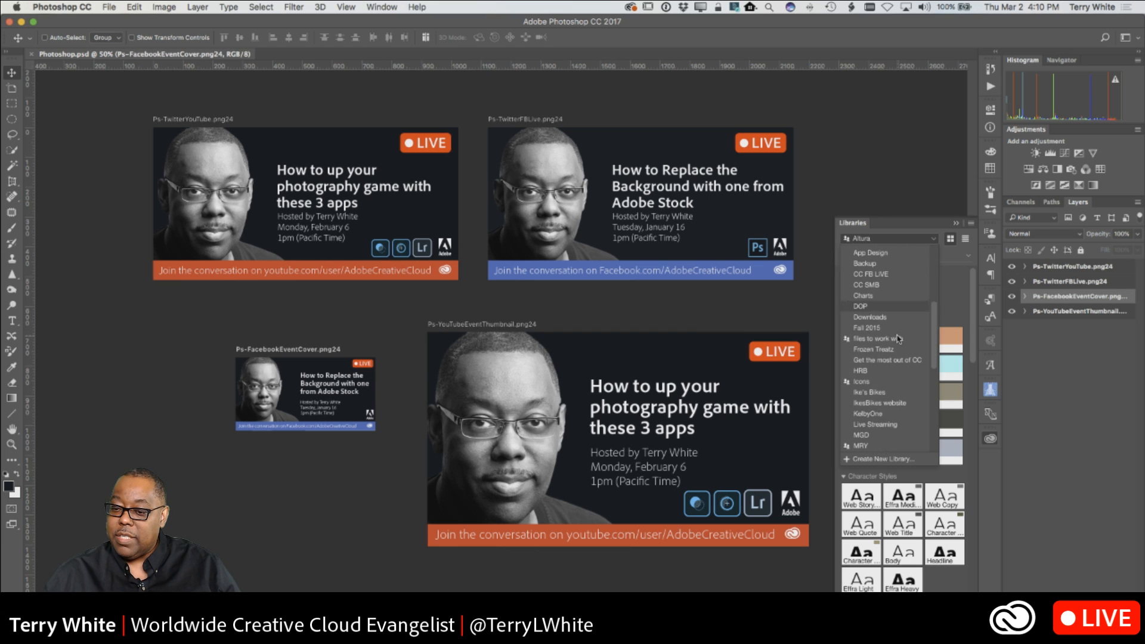
scroll(889, 382, down, 3)
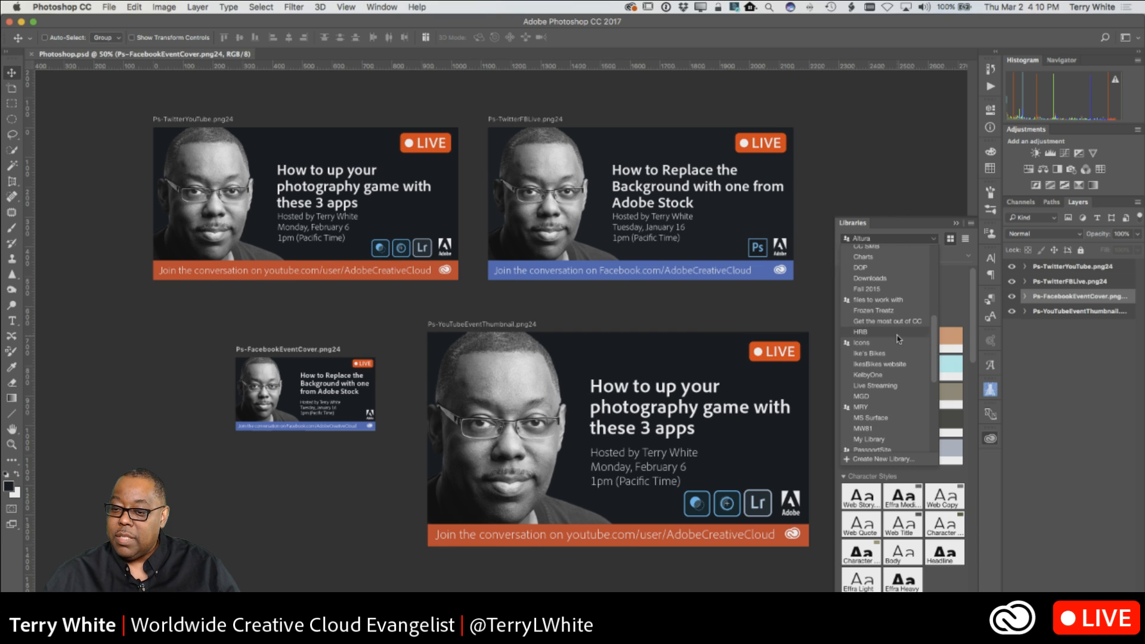
click(880, 386)
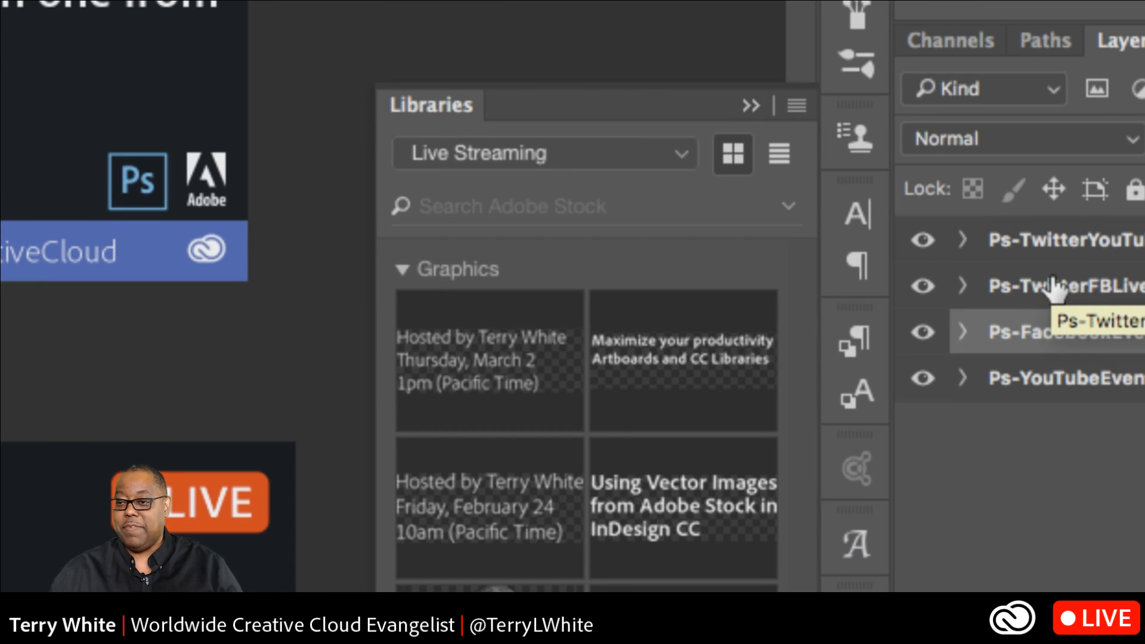
Step: Examine the layers inside each of the four artboards, expanding and collapsing them one after another
click(962, 240)
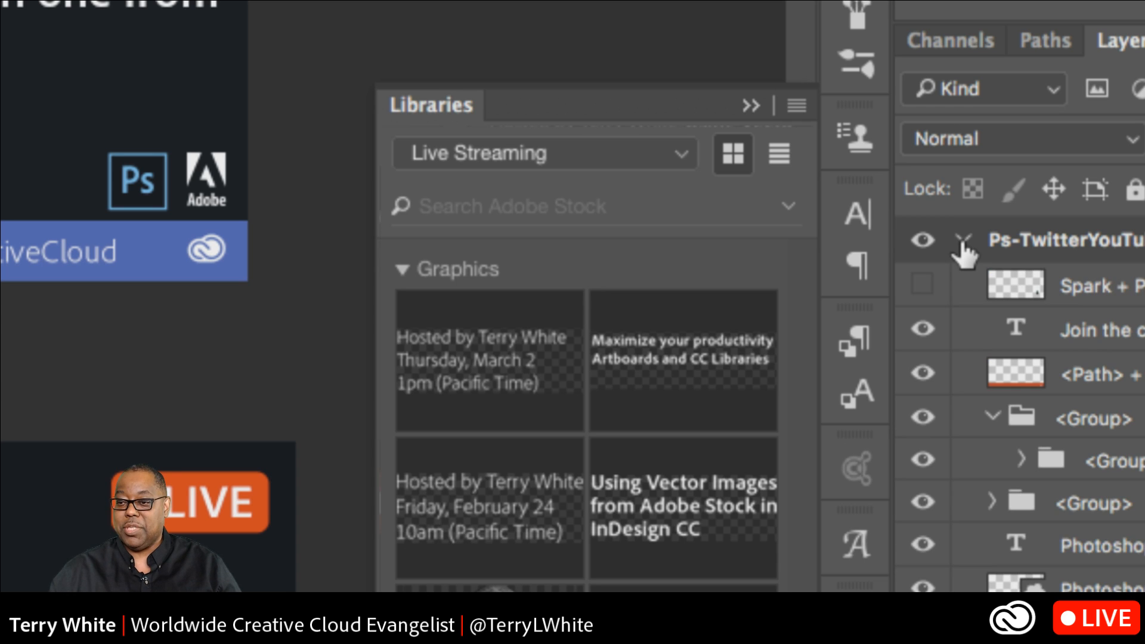
click(961, 241)
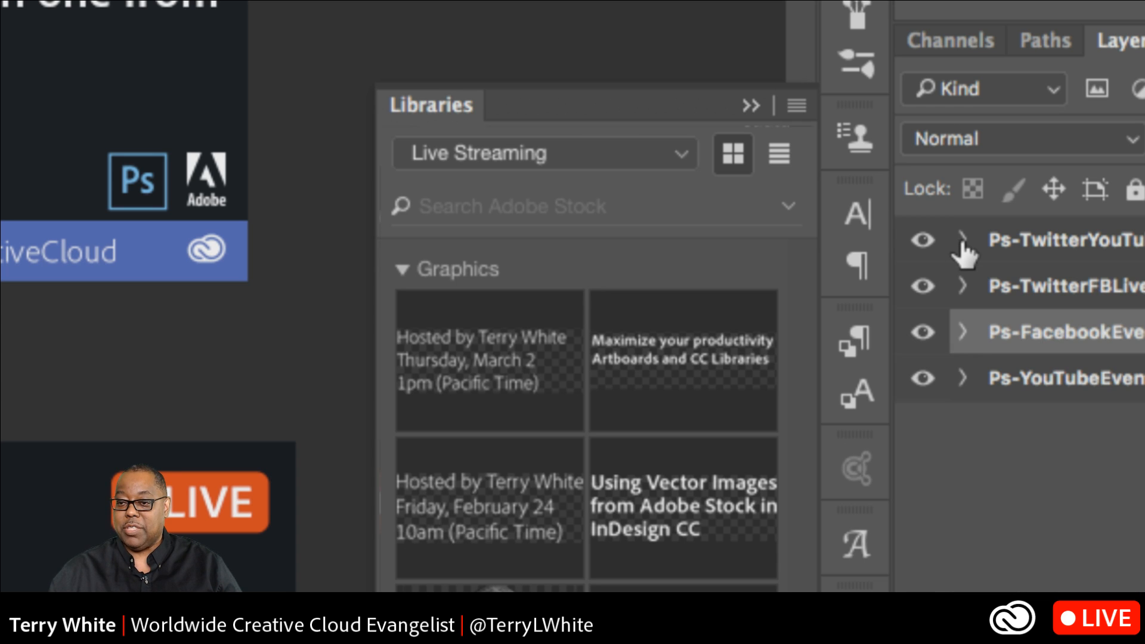
click(962, 286)
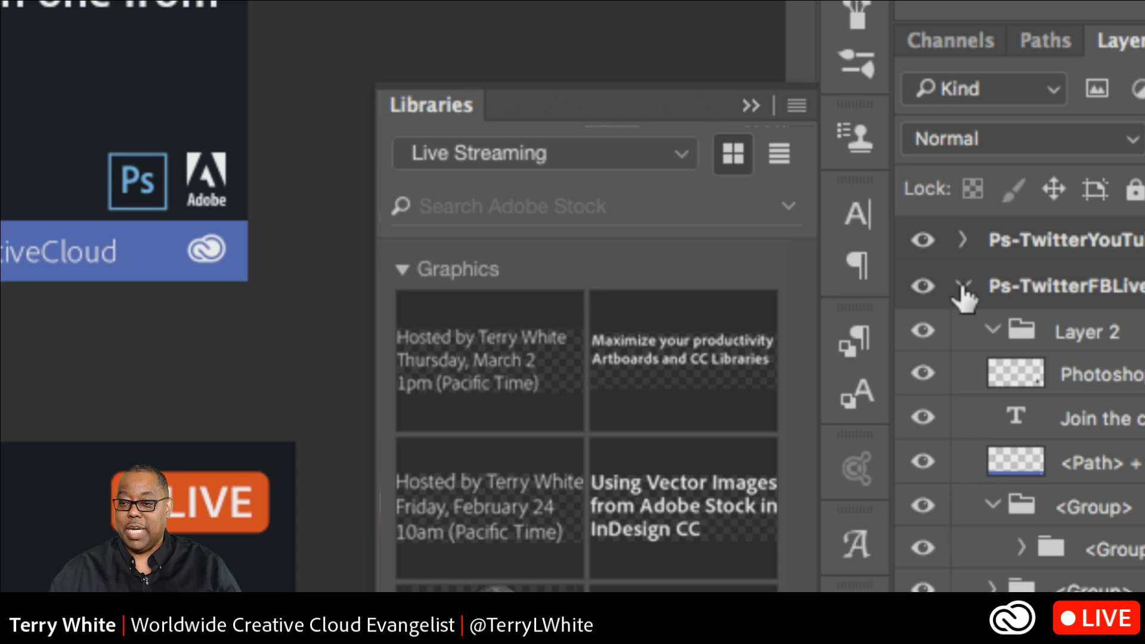
click(962, 287)
click(960, 331)
click(960, 331)
click(961, 377)
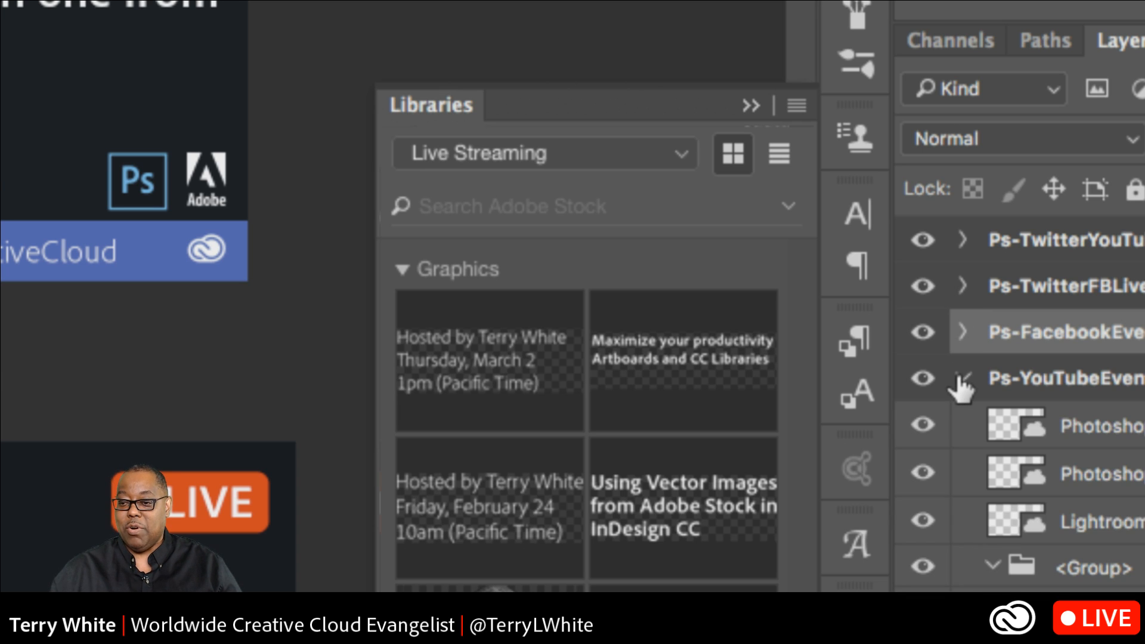
click(959, 380)
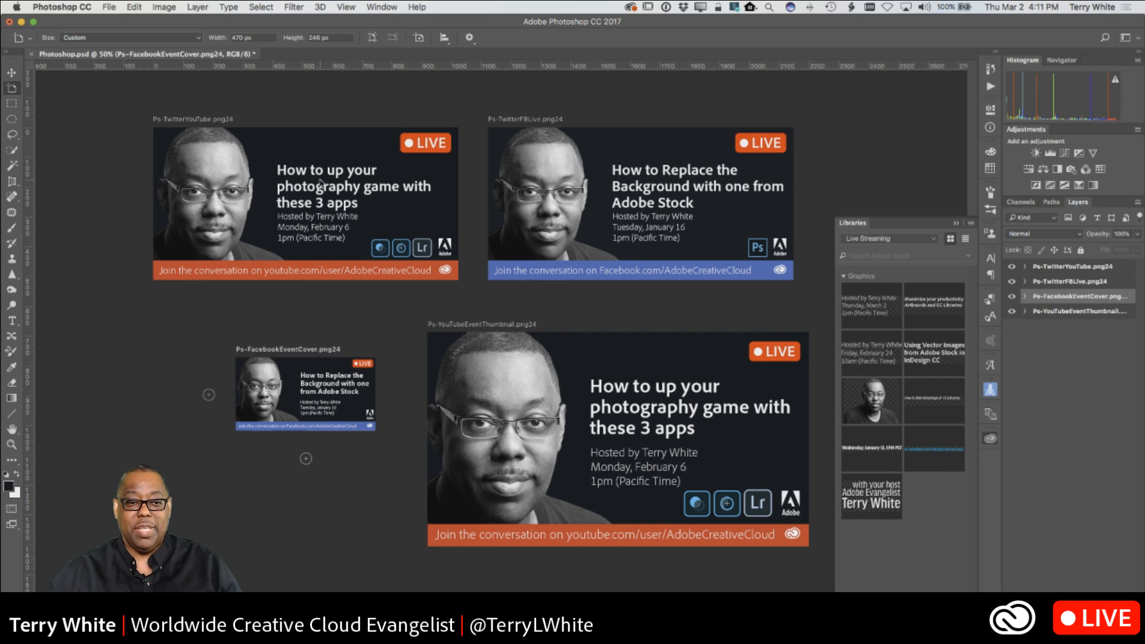
click(1025, 267)
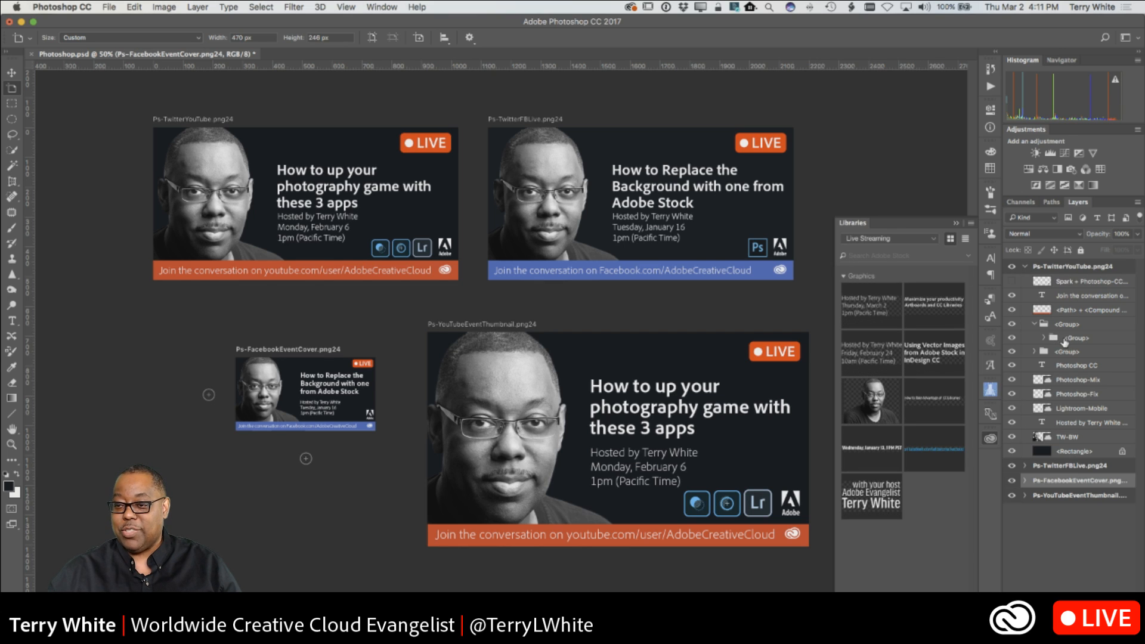
click(1025, 267)
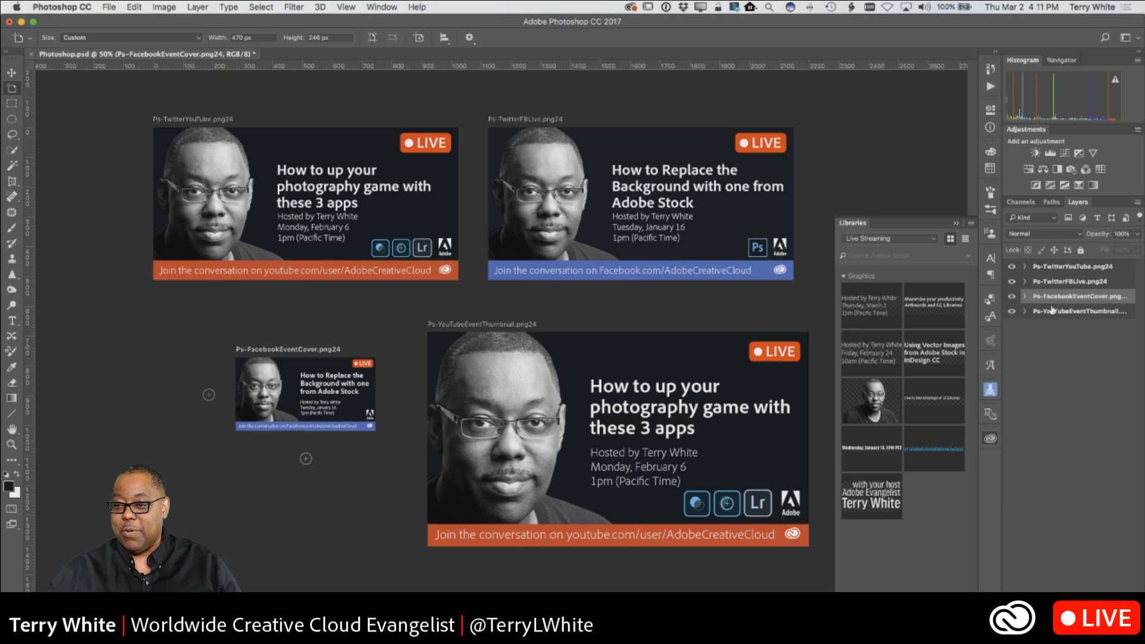
Step: Delete the Photoshop CC title text layer from the Ps-TwitterFBLive.png24 artboard and collapse its layers
click(1025, 282)
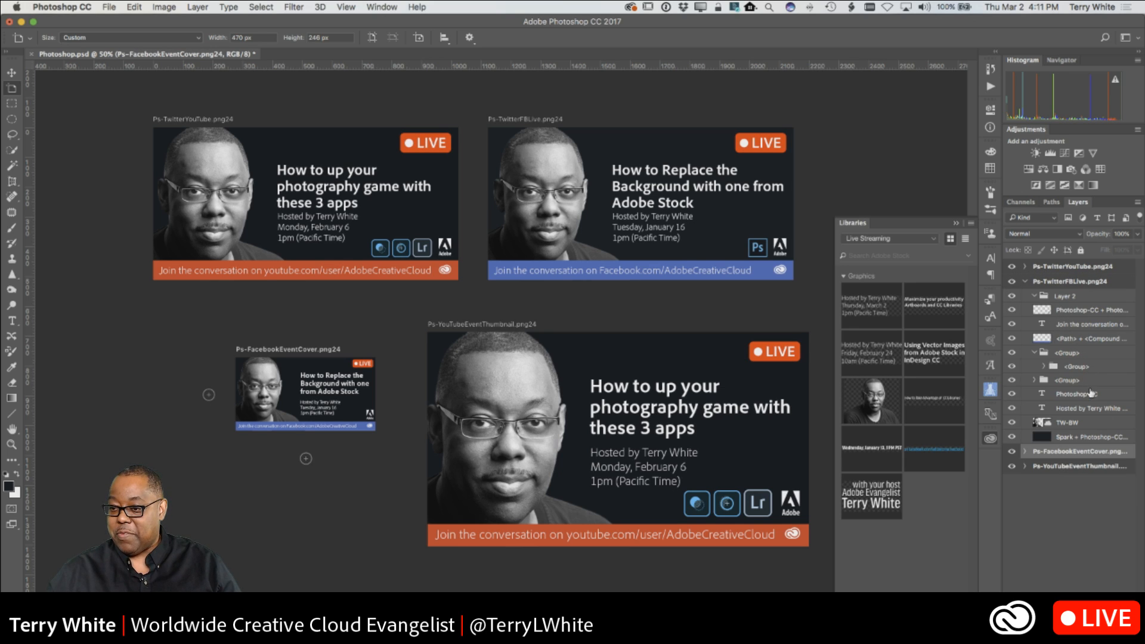
drag(1064, 396, 1115, 629)
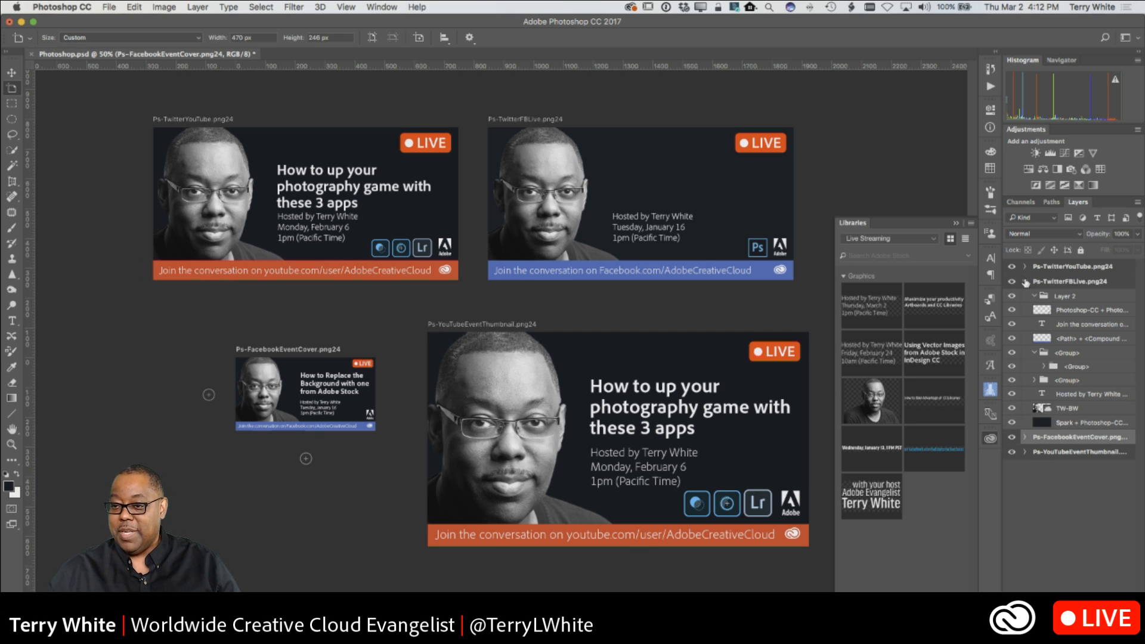
click(1025, 282)
Step: Delete the Photoshop CC title text layer from the Ps-FacebookEventCover.png24 artboard and collapse its layers
click(1025, 297)
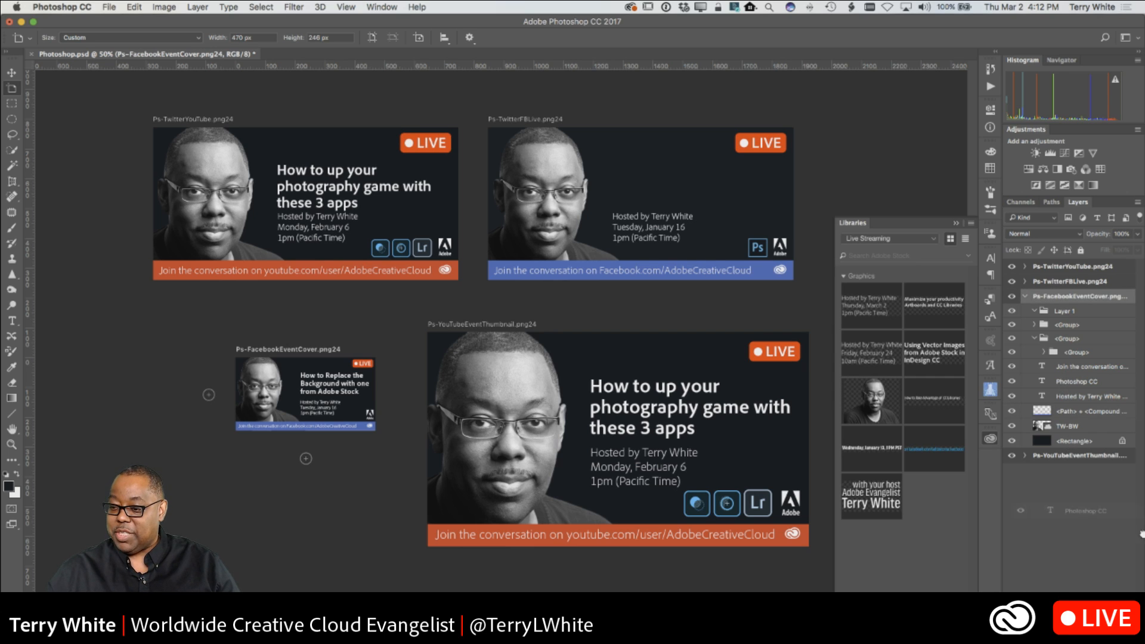
drag(1076, 382, 1127, 621)
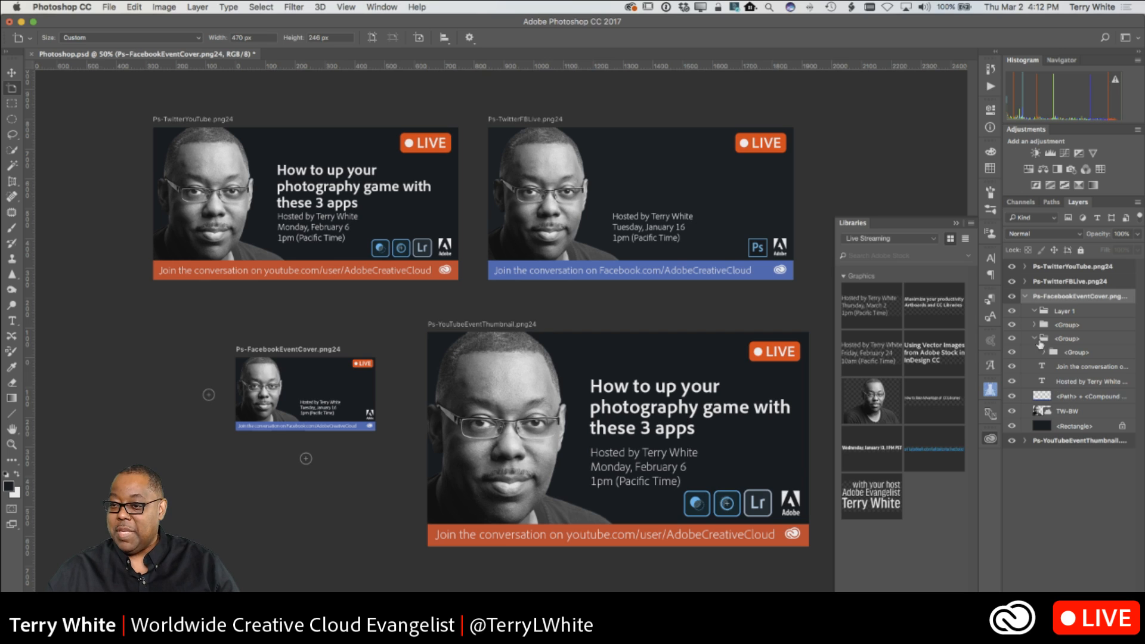
click(1024, 297)
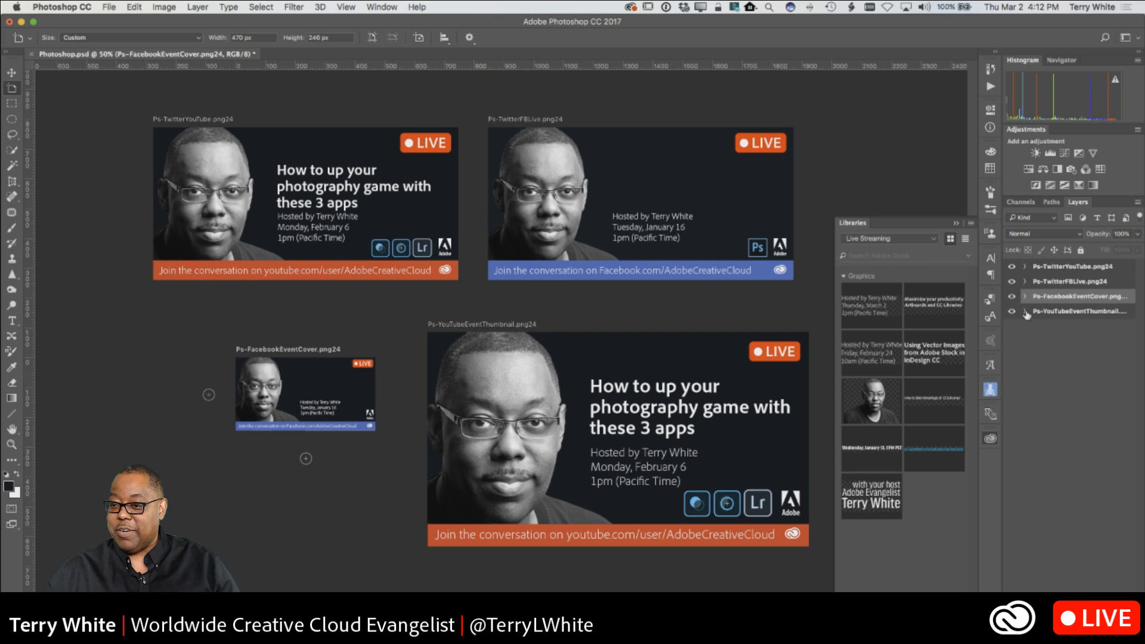
Step: Delete the Photoshop CC title and the text layers Layer 3 through Layer 7 from the Ps-YouTubeEventThumbnail.png24 artboard
click(1025, 312)
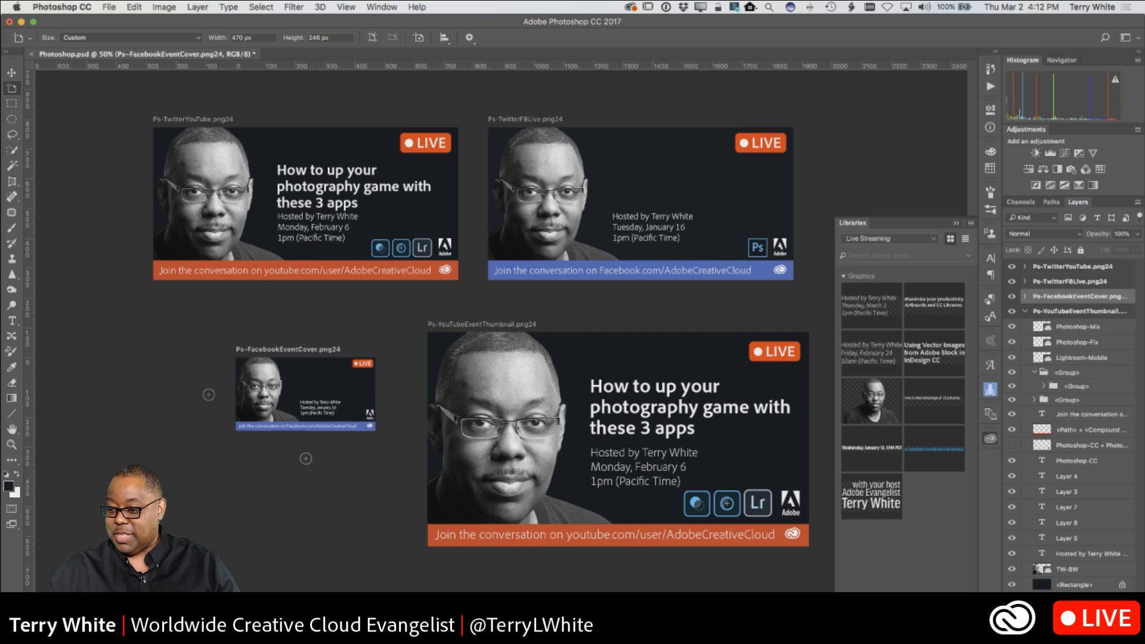
drag(1077, 461, 1125, 635)
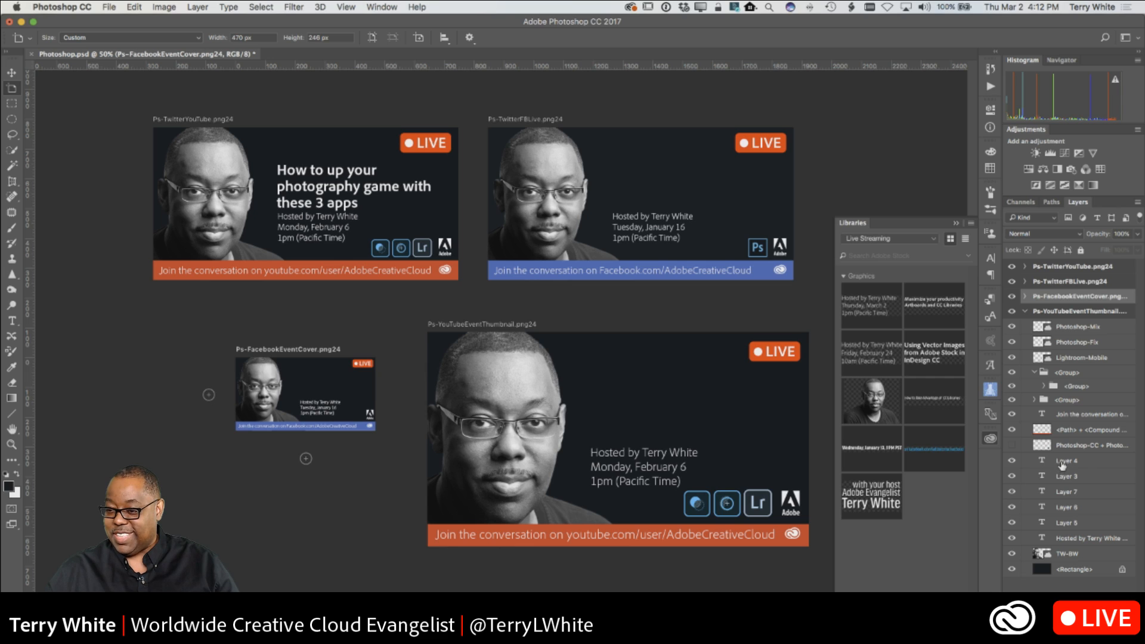
drag(1067, 462, 1125, 636)
drag(1067, 462, 1126, 635)
drag(1071, 460, 1125, 635)
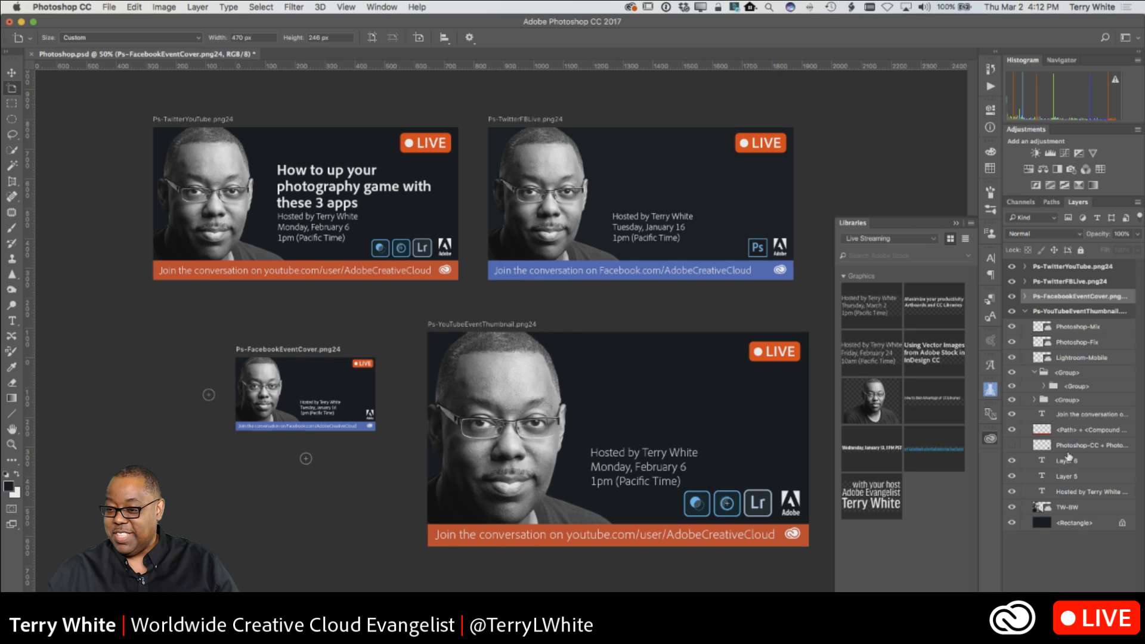
drag(1068, 460, 1125, 635)
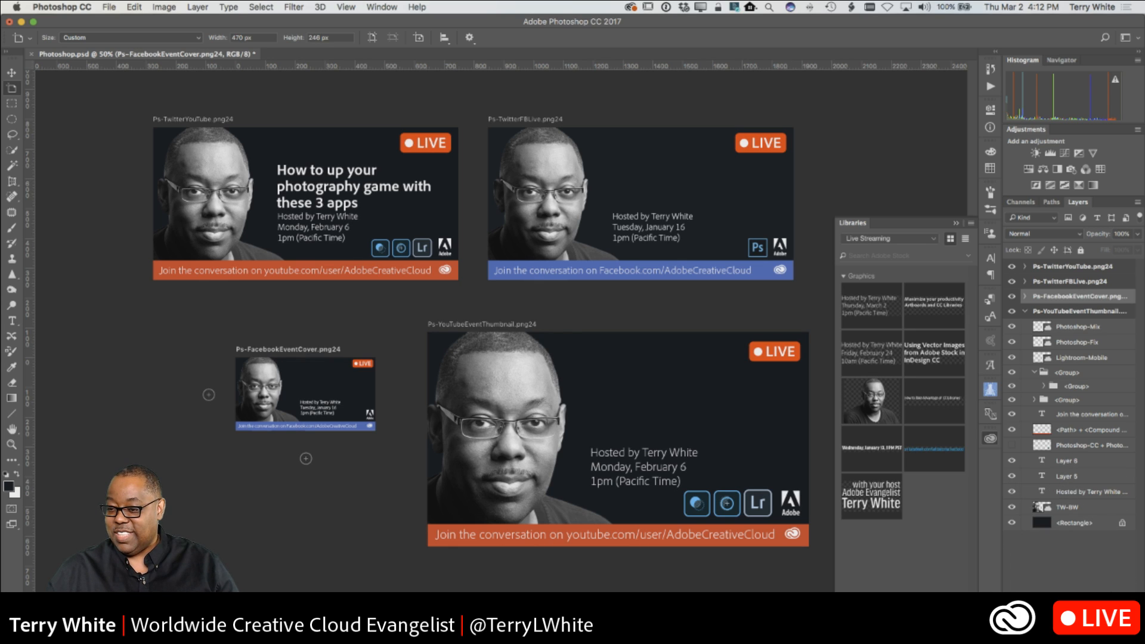
drag(1072, 462, 1125, 636)
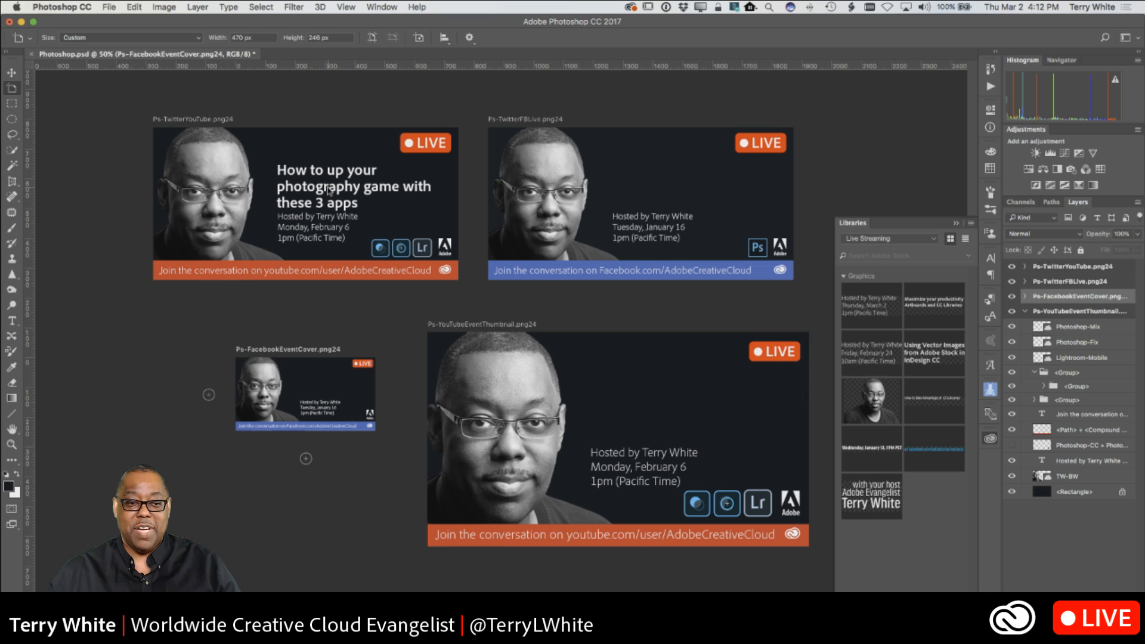
key(v)
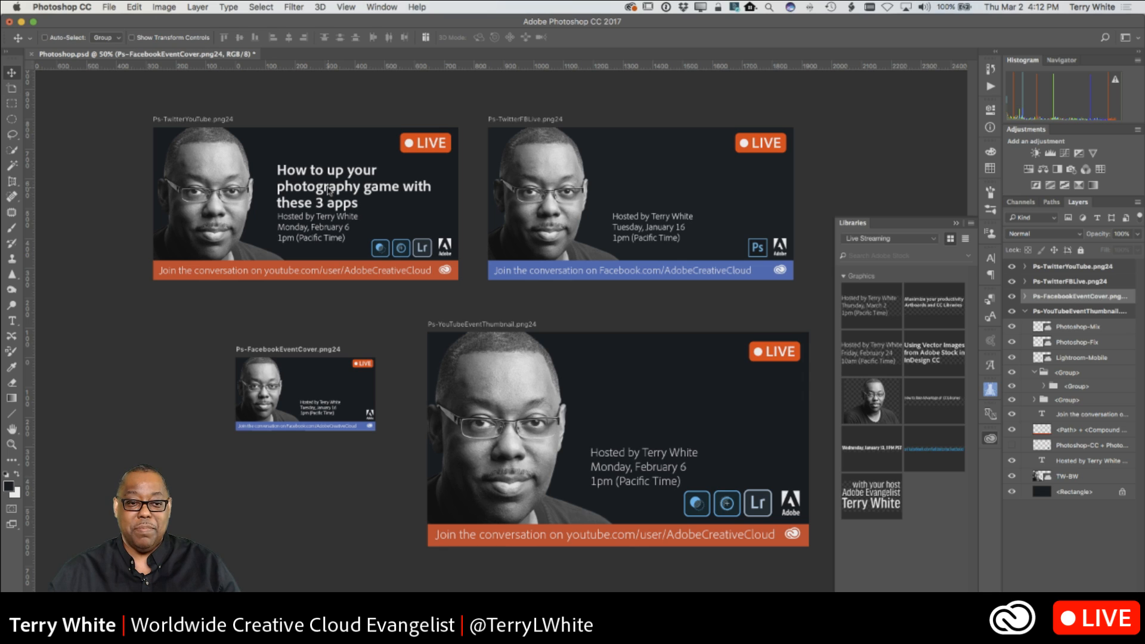
super+click(1025, 311)
Step: Add the Photoshop CC title text layer of the Ps-TwitterYouTube.png24 artboard to the Live Streaming library as a graphic
click(1023, 267)
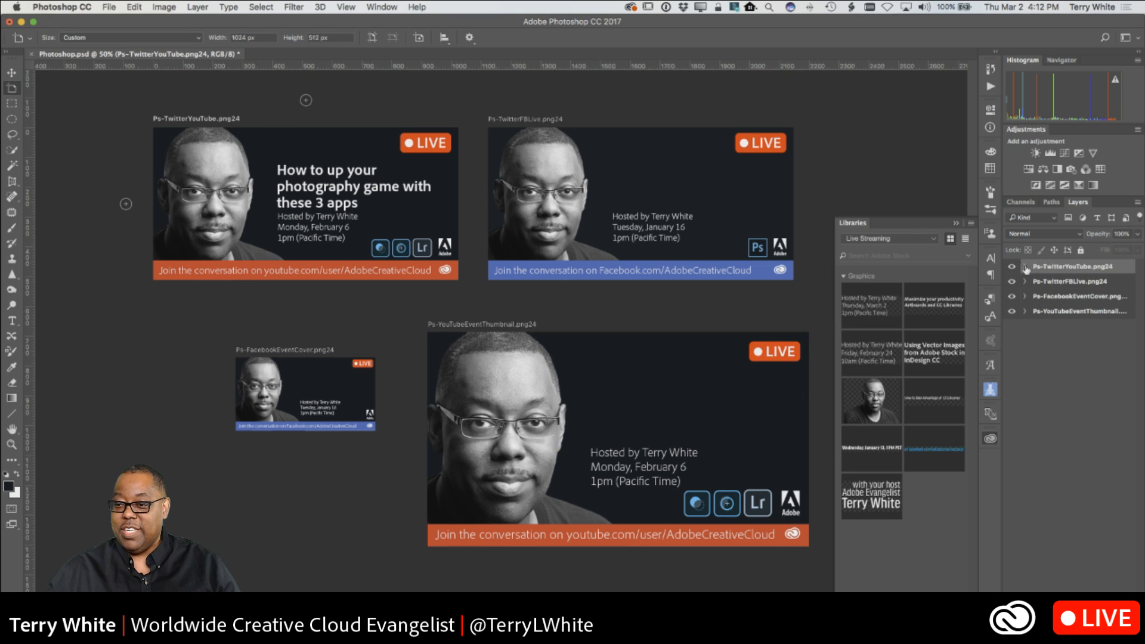
click(1024, 266)
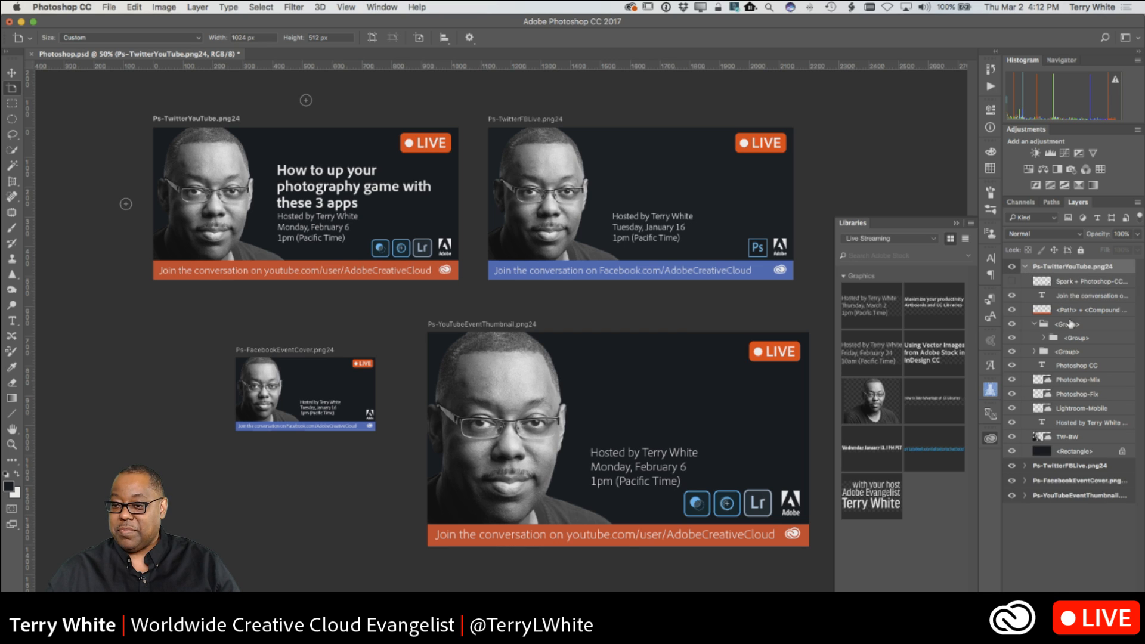
click(1066, 367)
key(v)
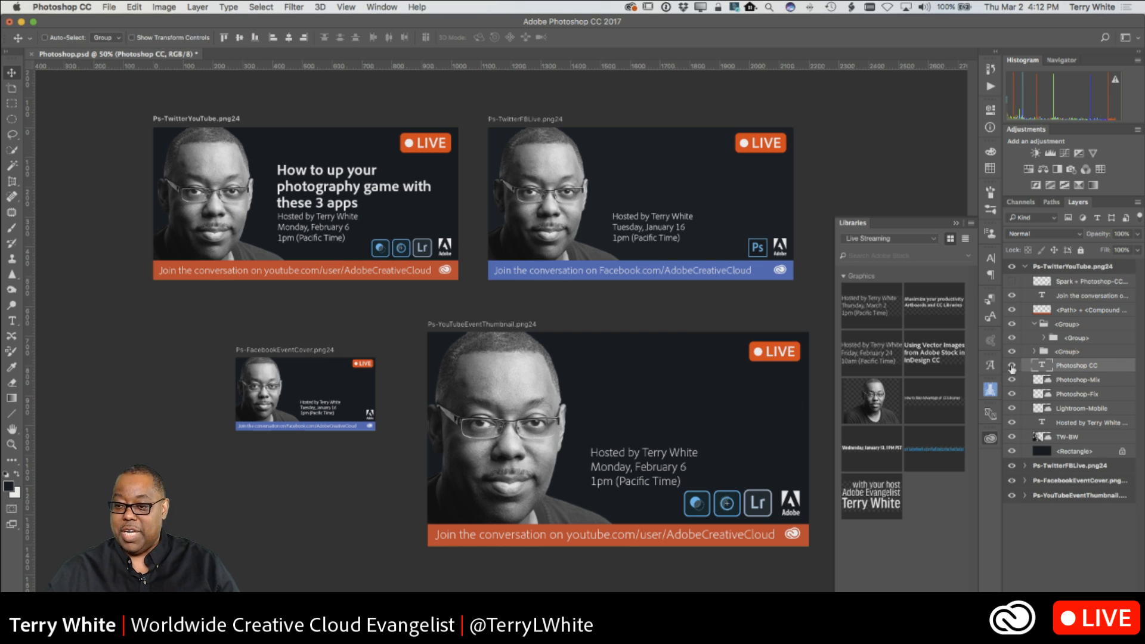
click(1011, 366)
click(1012, 366)
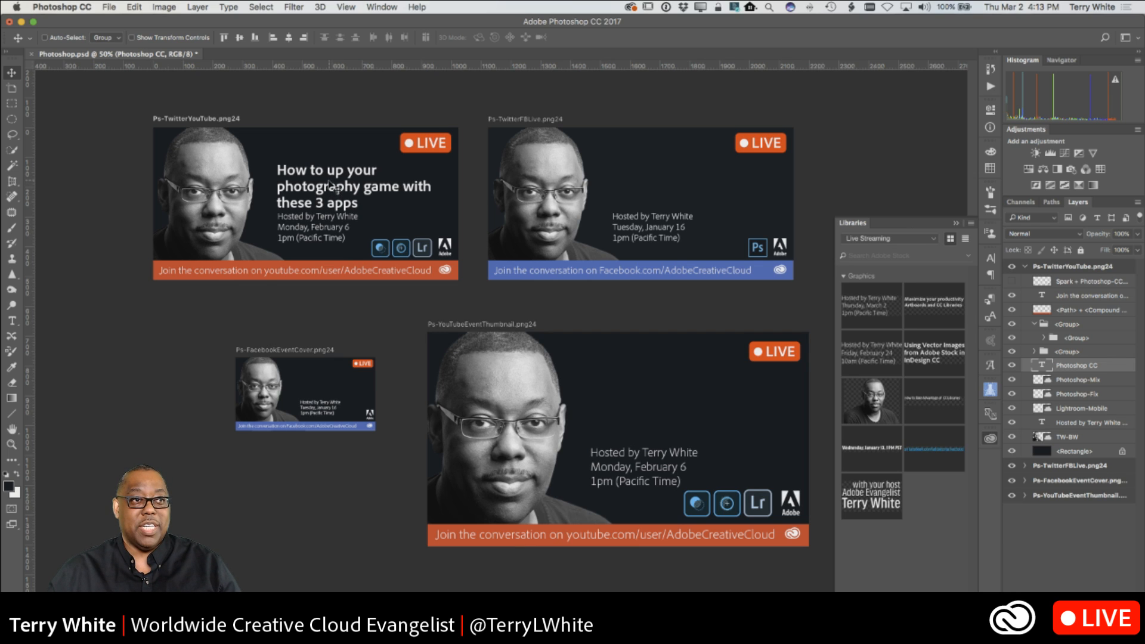
drag(331, 185, 925, 564)
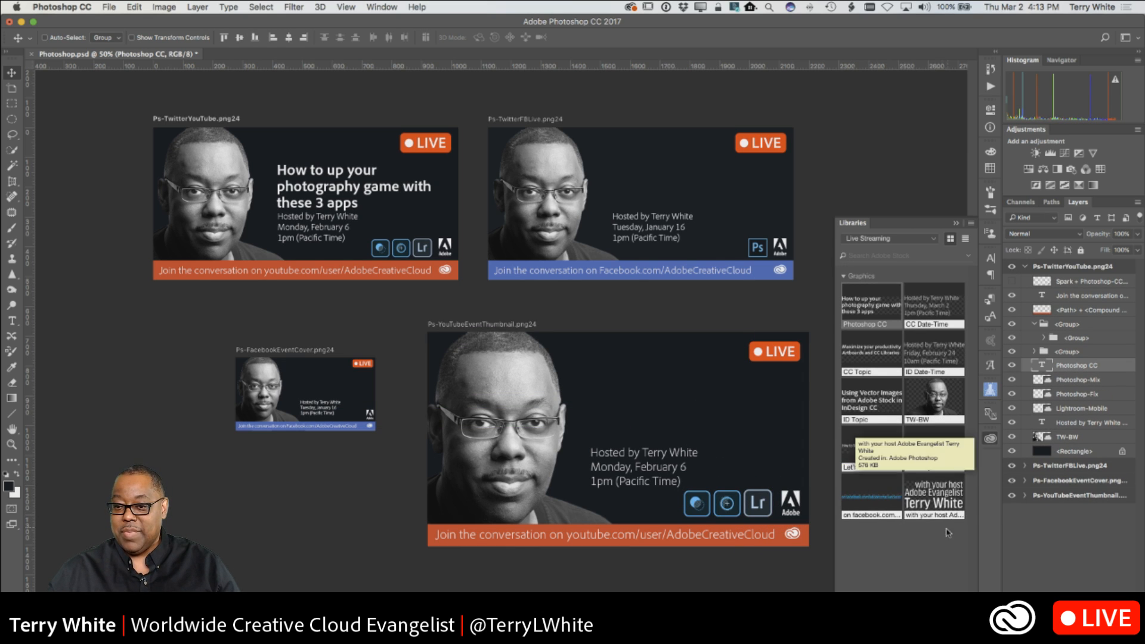
Step: Rename the new Photoshop CC graphic in the Live Streaming library as PS Topic
right_click(863, 327)
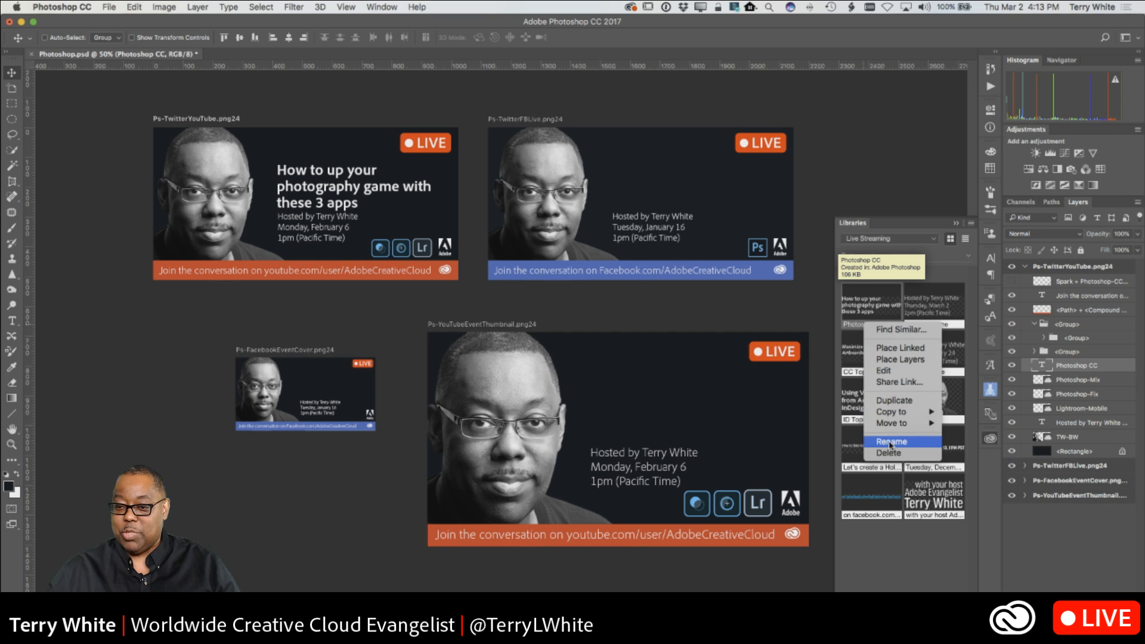
click(890, 441)
text(PS Topic)
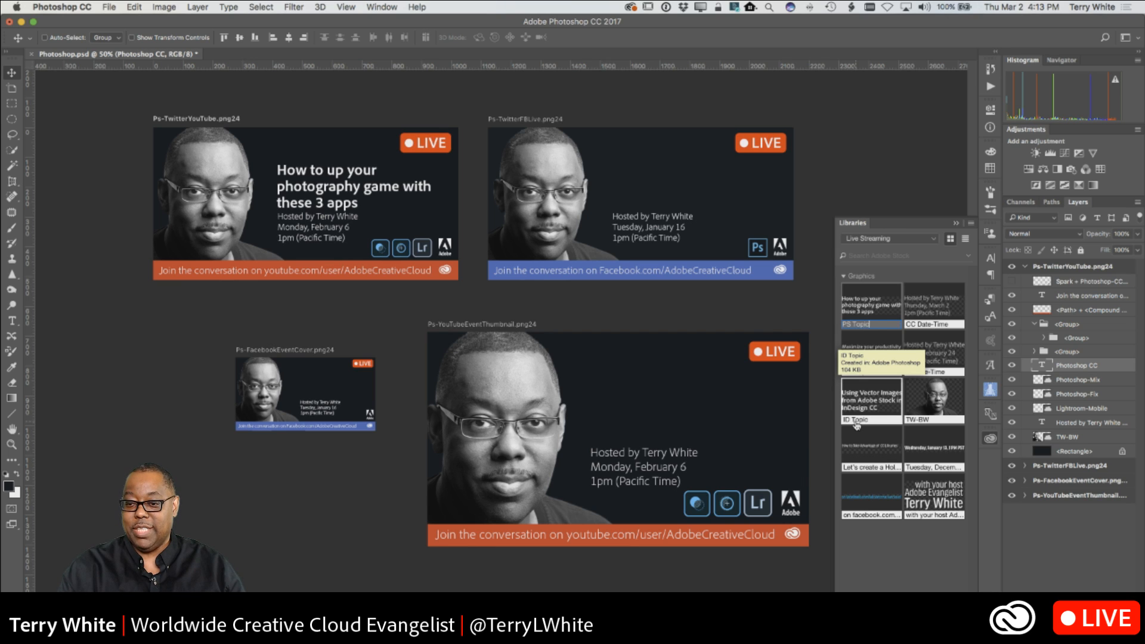
key(Return)
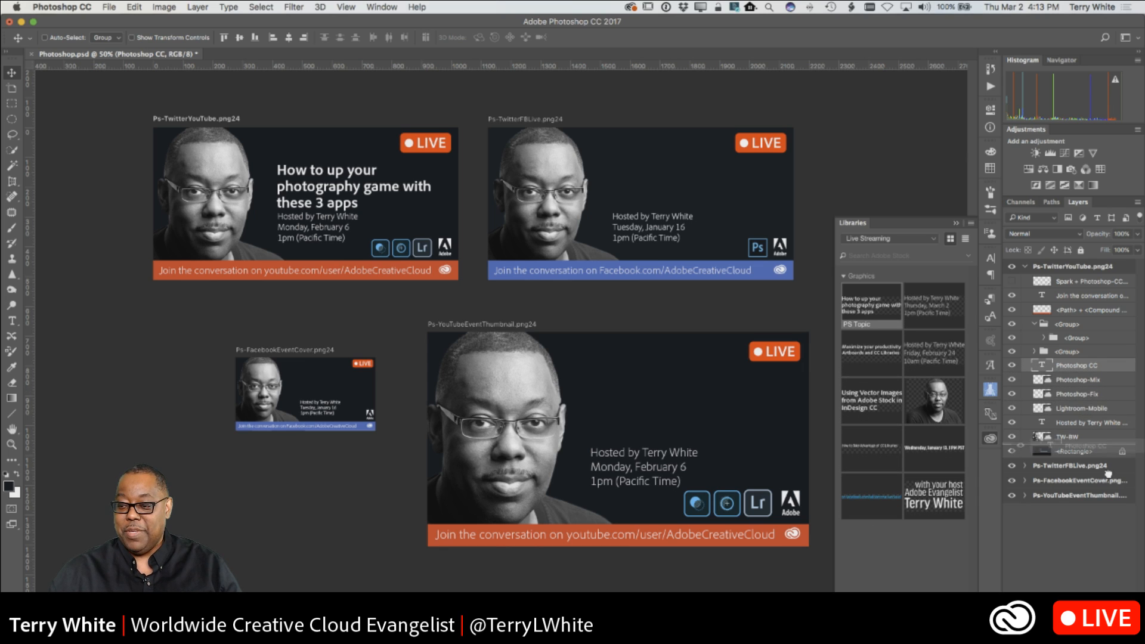
Step: Replace the title text layer on the Ps-TwitterYouTube.png24 artboard with the PS Topic library graphic, placed just above the host and date text
key(Delete)
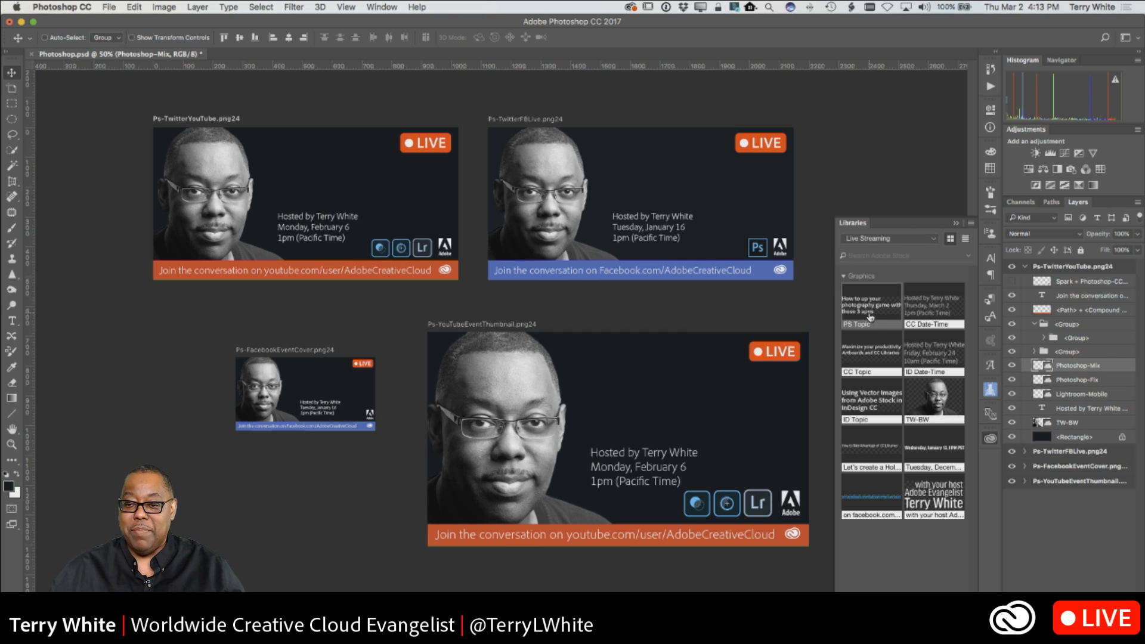
drag(863, 307, 377, 202)
key(Down)
key(Down)
key(Down)
key(Down)
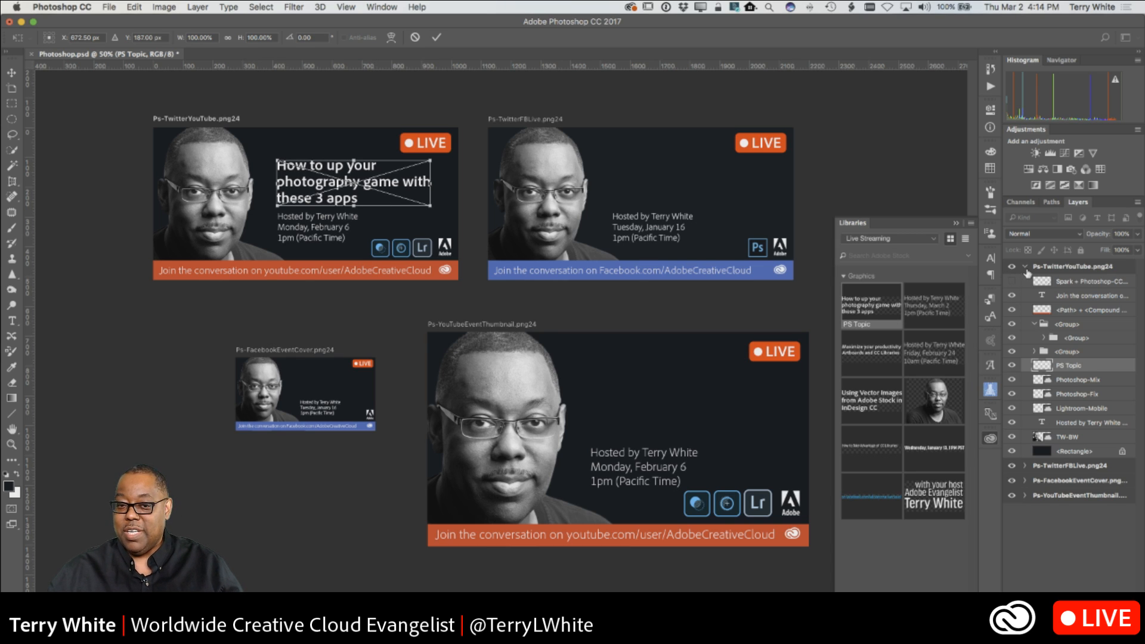
key(Return)
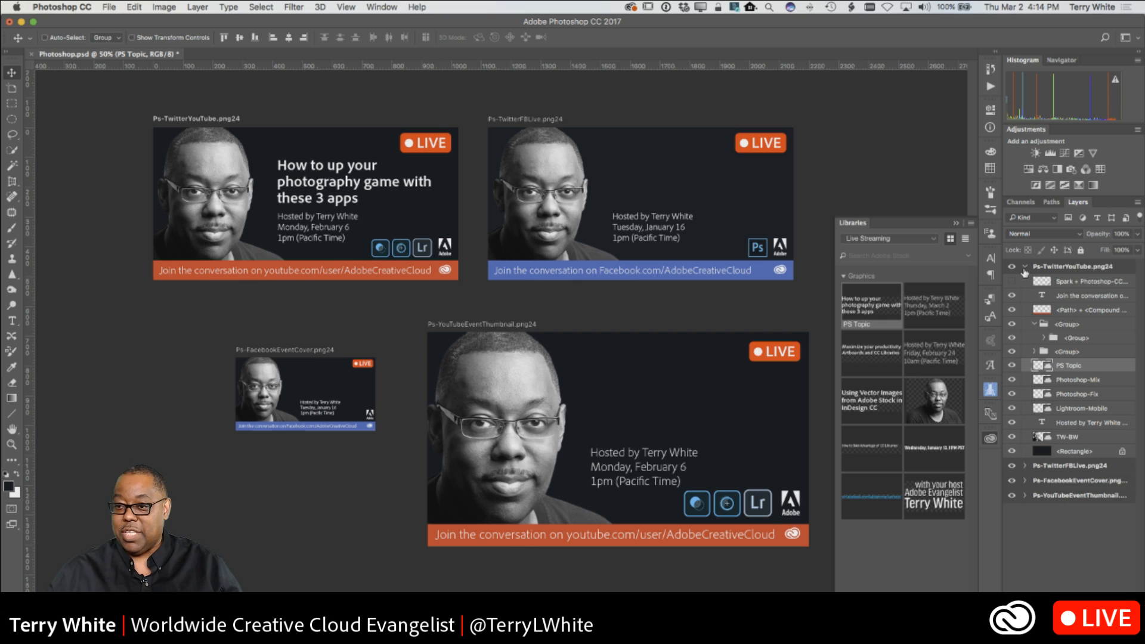
Step: Place the PS Topic library graphic on the Ps-TwitterFBLive.png24 artboard, directly above the host and date text
click(1024, 267)
click(1024, 282)
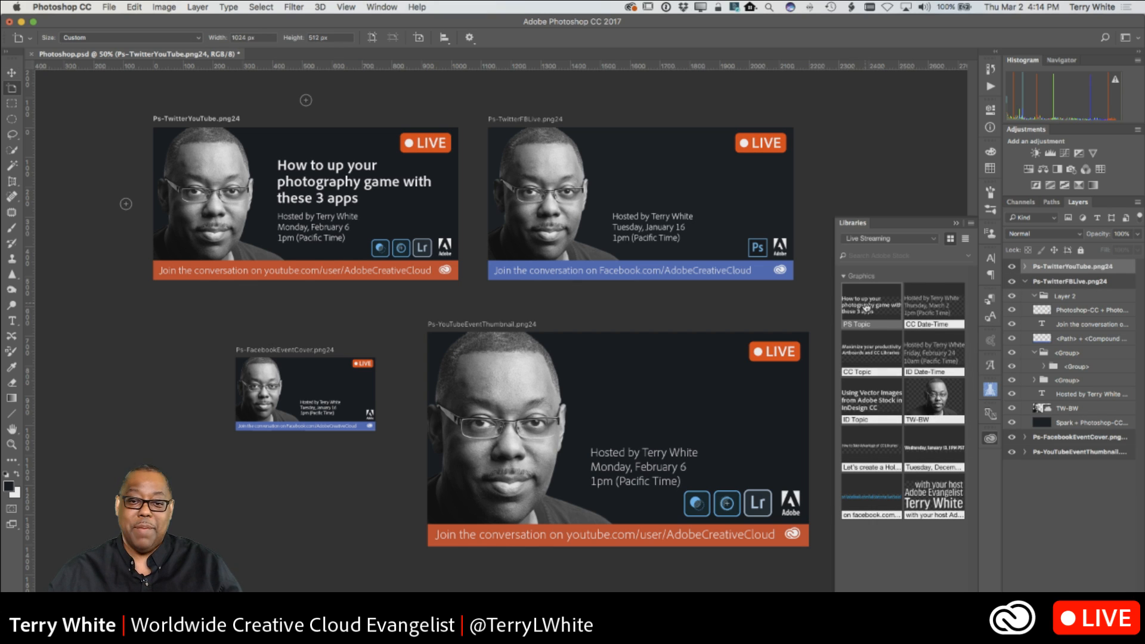
drag(864, 310, 684, 212)
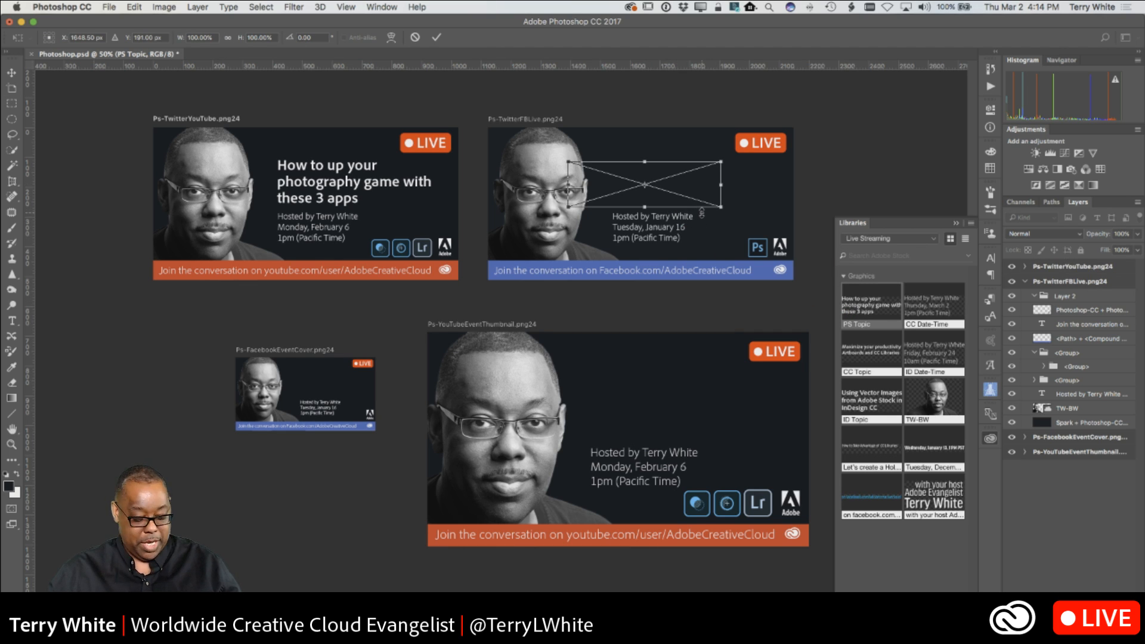
key(Escape)
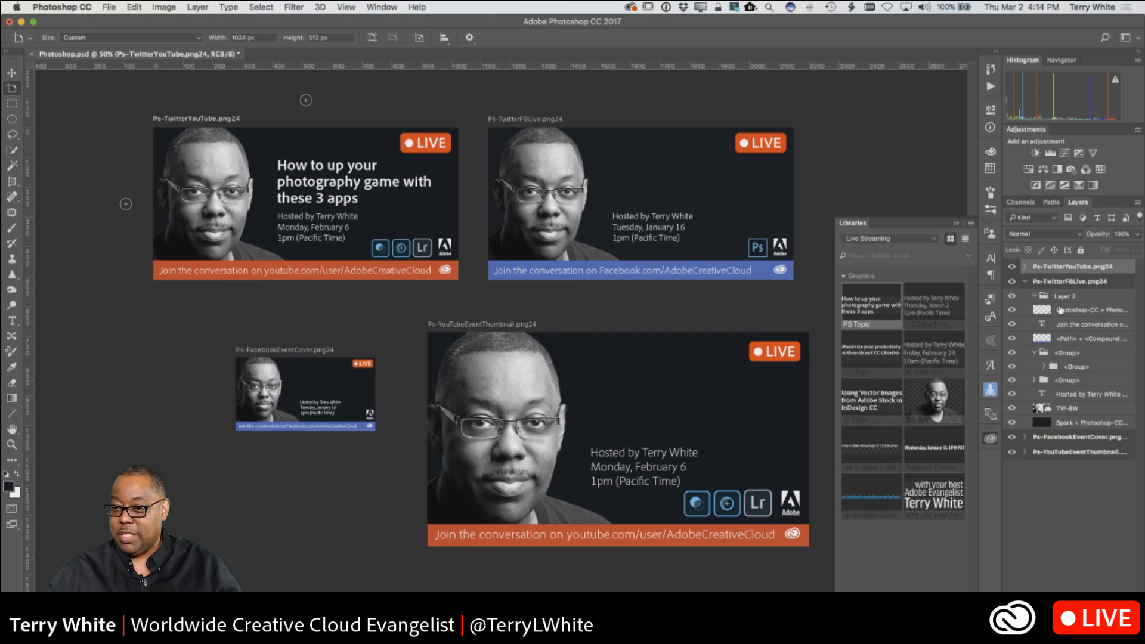
click(1065, 394)
key(v)
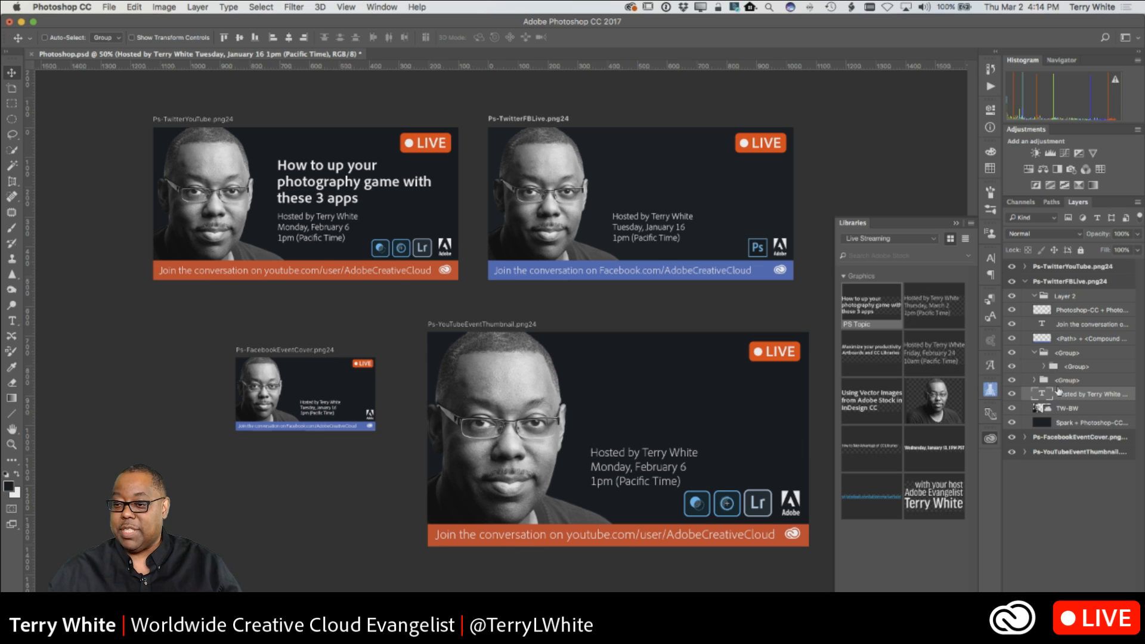
drag(893, 313, 708, 199)
key(Return)
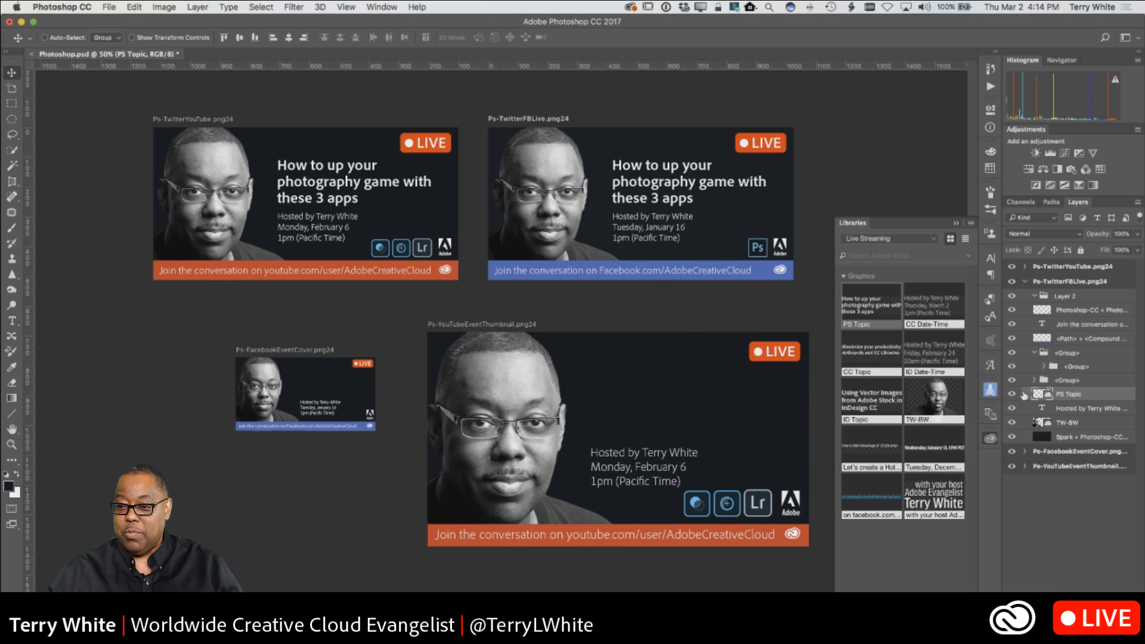
Step: Place the PS Topic library graphic above the host and date text on the Ps-FacebookEventCover.png24 artboard, scaled down to fit
click(1025, 282)
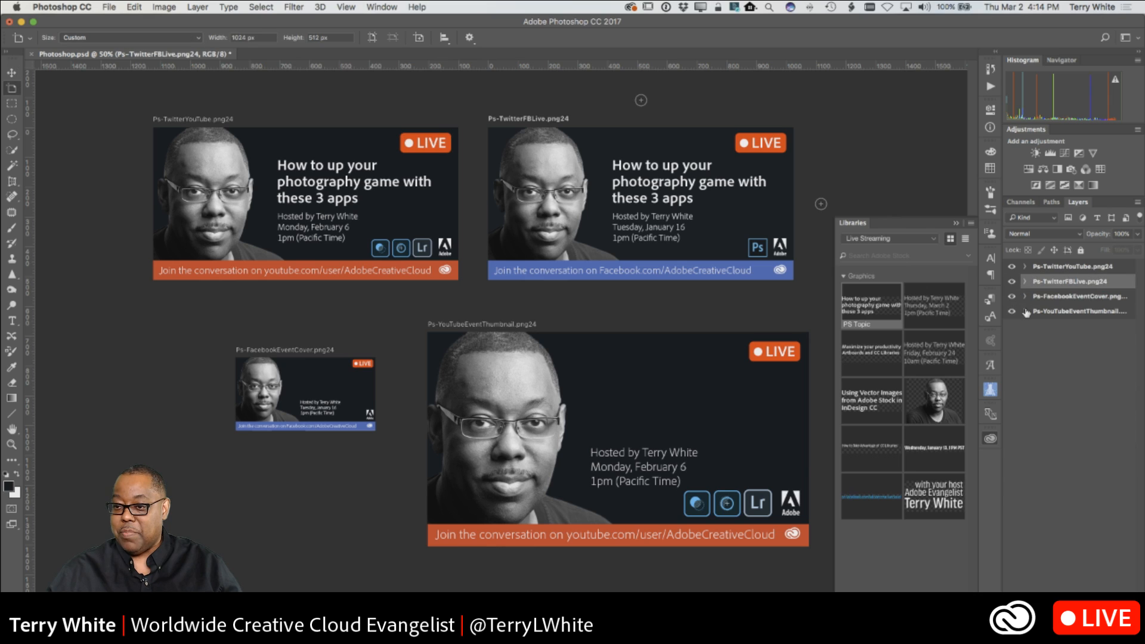
click(1025, 297)
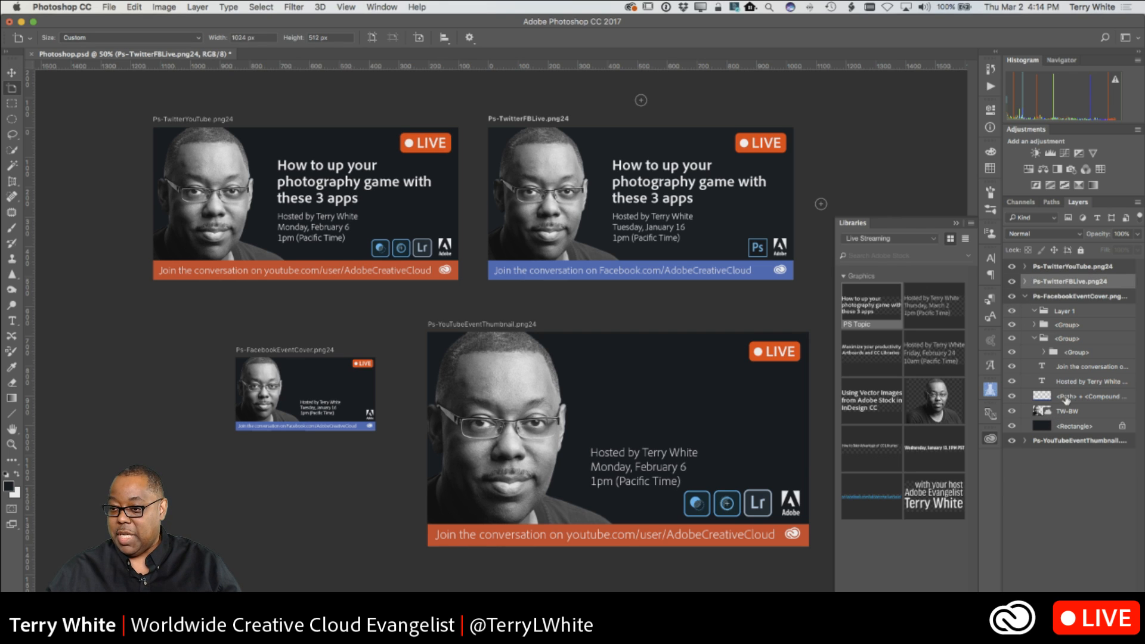
click(1069, 384)
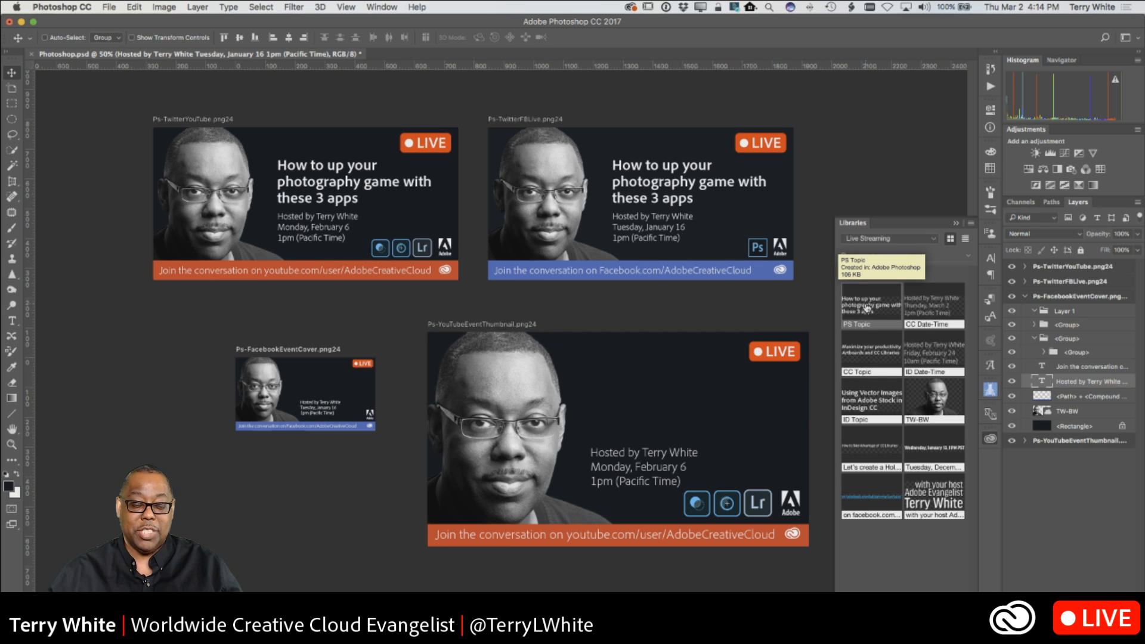
drag(866, 309, 354, 393)
key(Return)
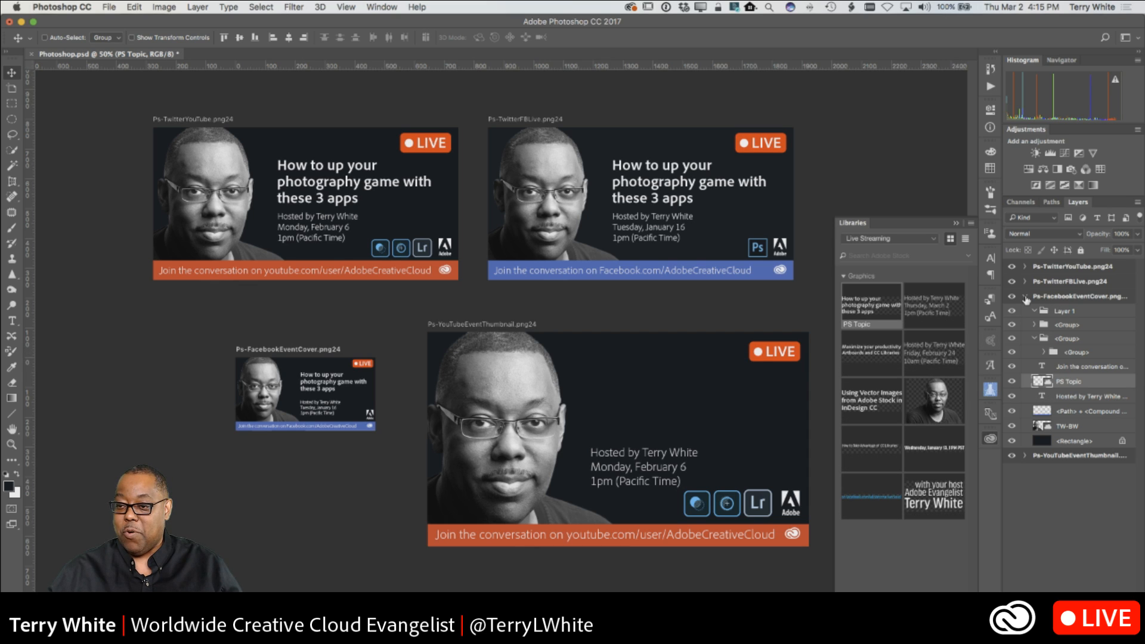
Step: Place the PS Topic library graphic above the host and date text on the Ps-YouTubeEventThumbnail.png24 artboard, scaled to about 113%
click(1025, 297)
key(shift+v)
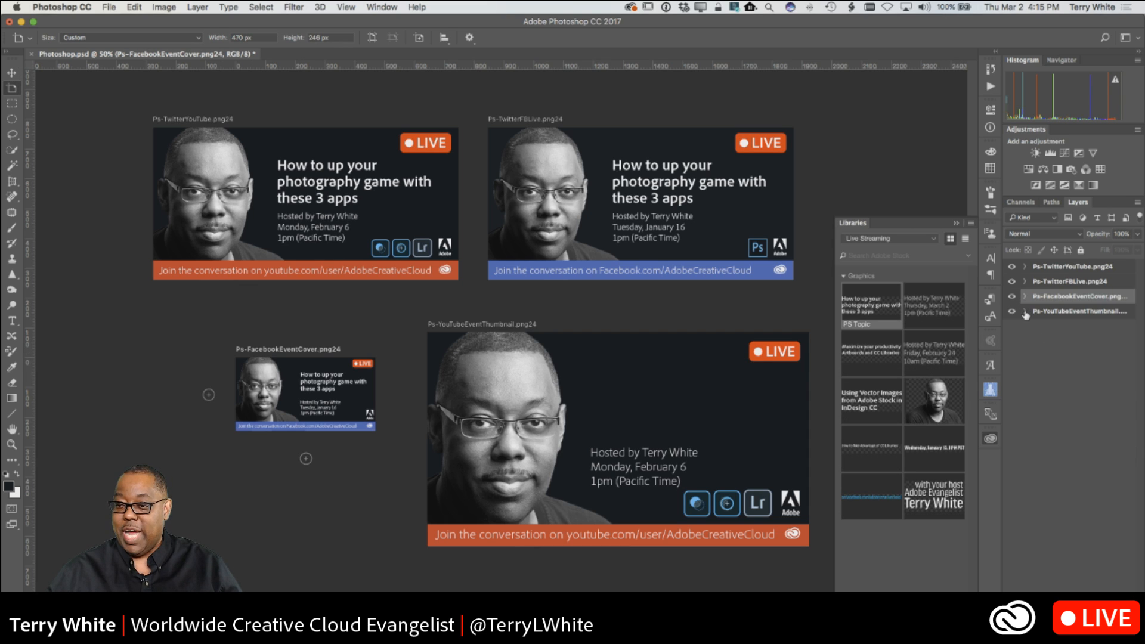
click(1025, 312)
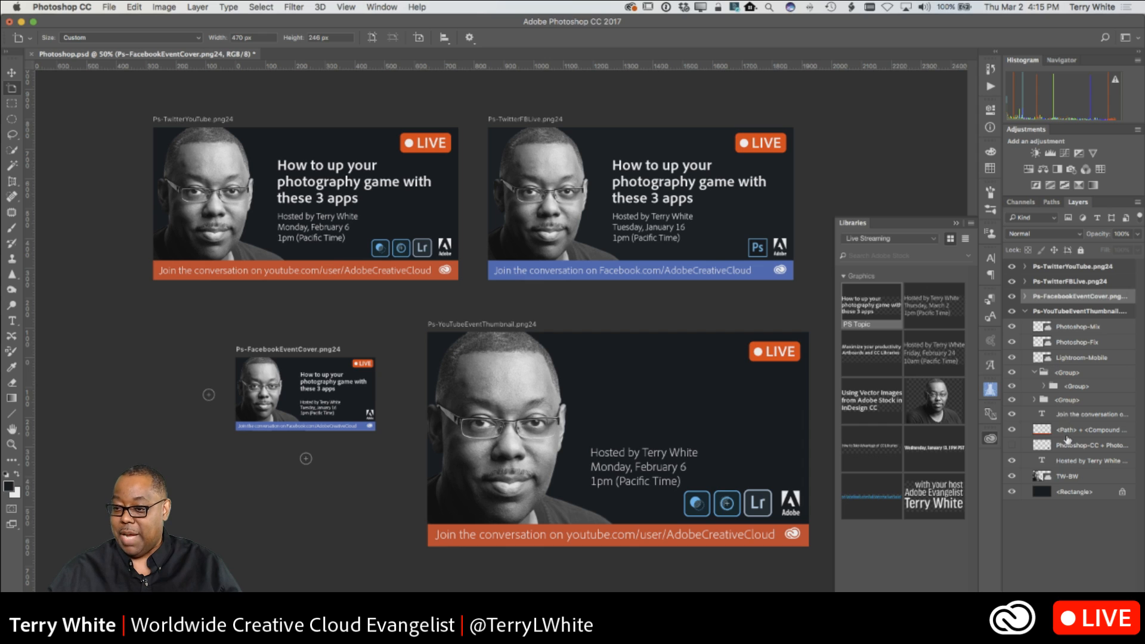
click(1074, 463)
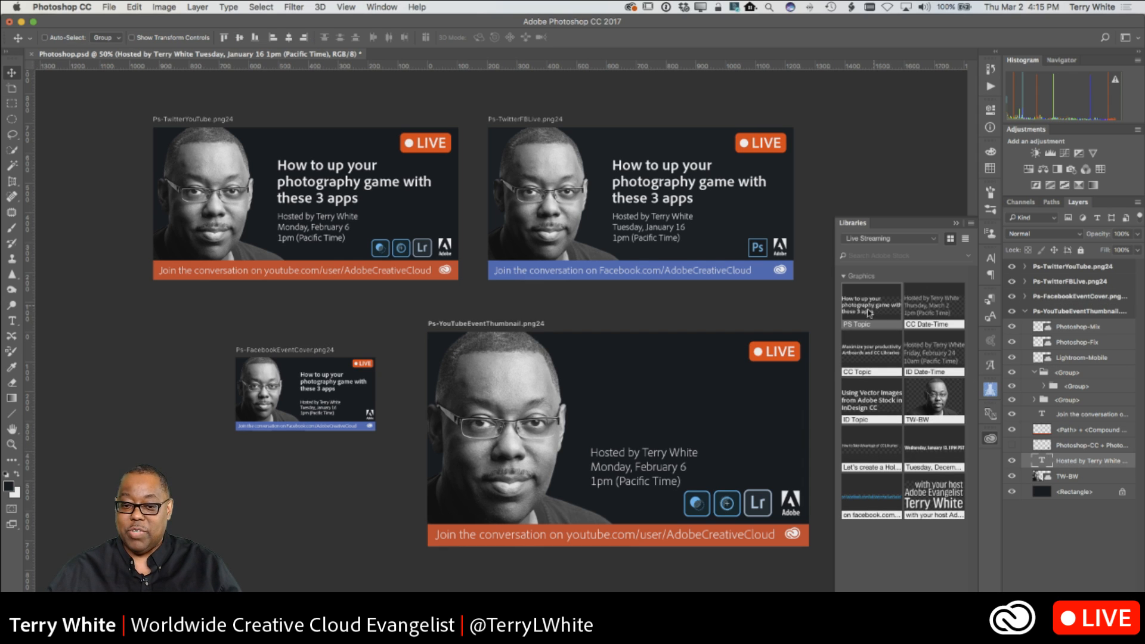
drag(660, 435, 699, 430)
drag(747, 384, 766, 377)
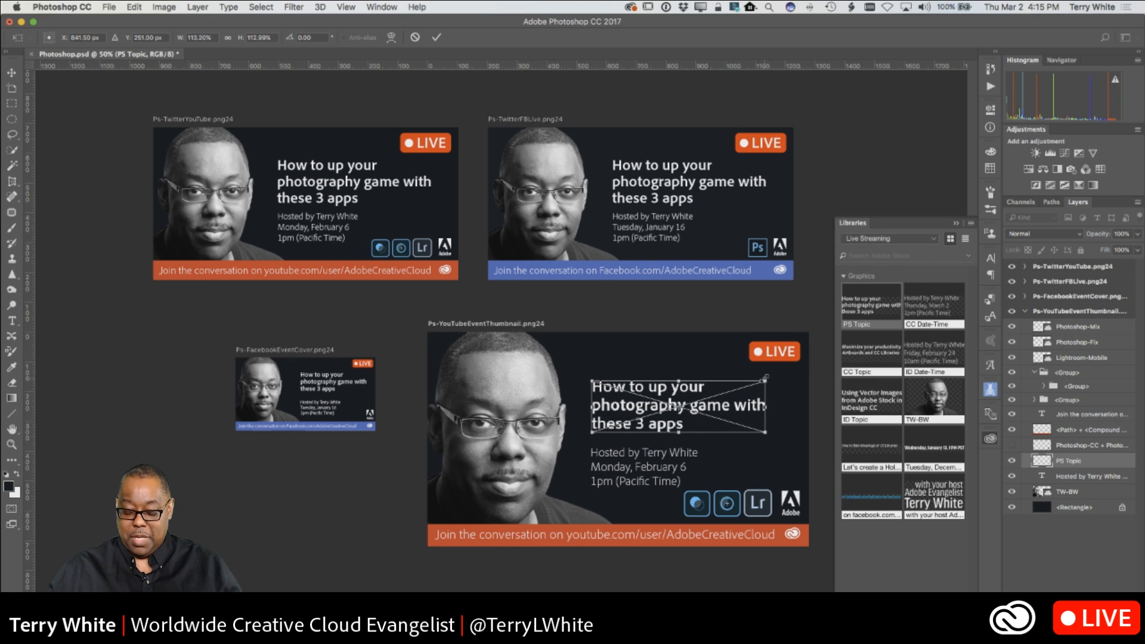
key(Return)
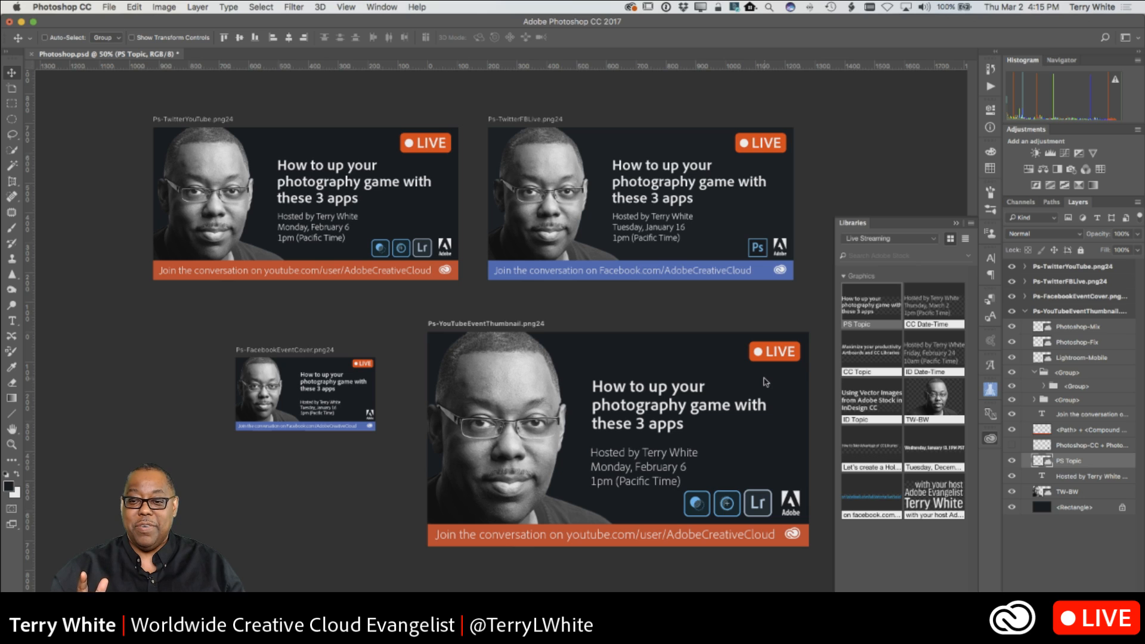
Step: Open the PS Topic library graphic for editing and add a layer filled with the dark foreground color beneath its text
double_click(863, 309)
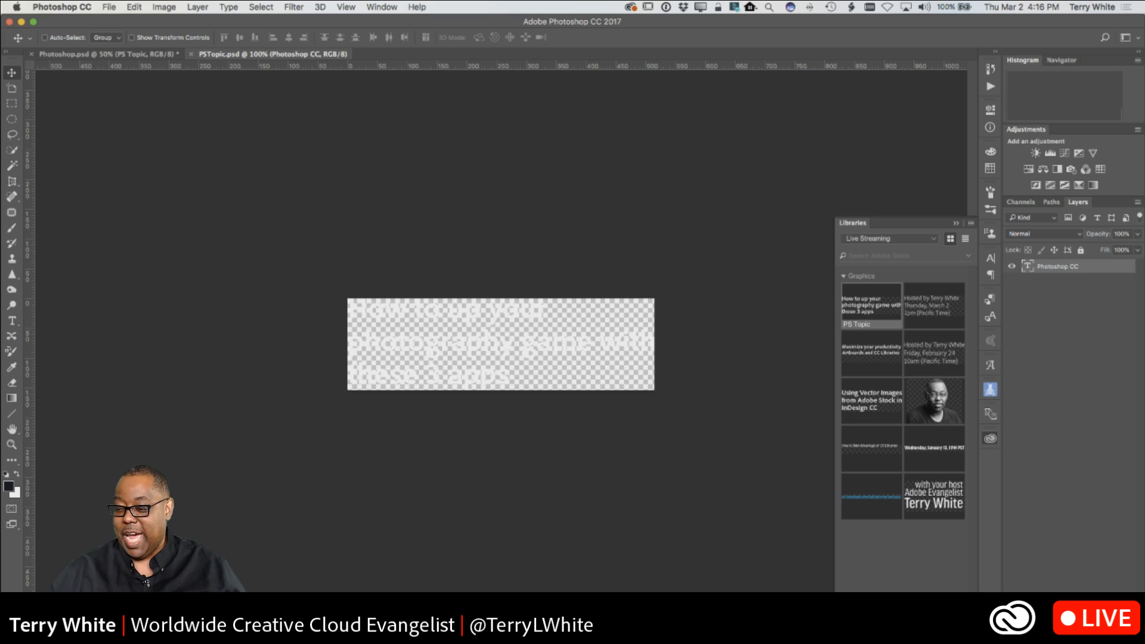
click(1104, 635)
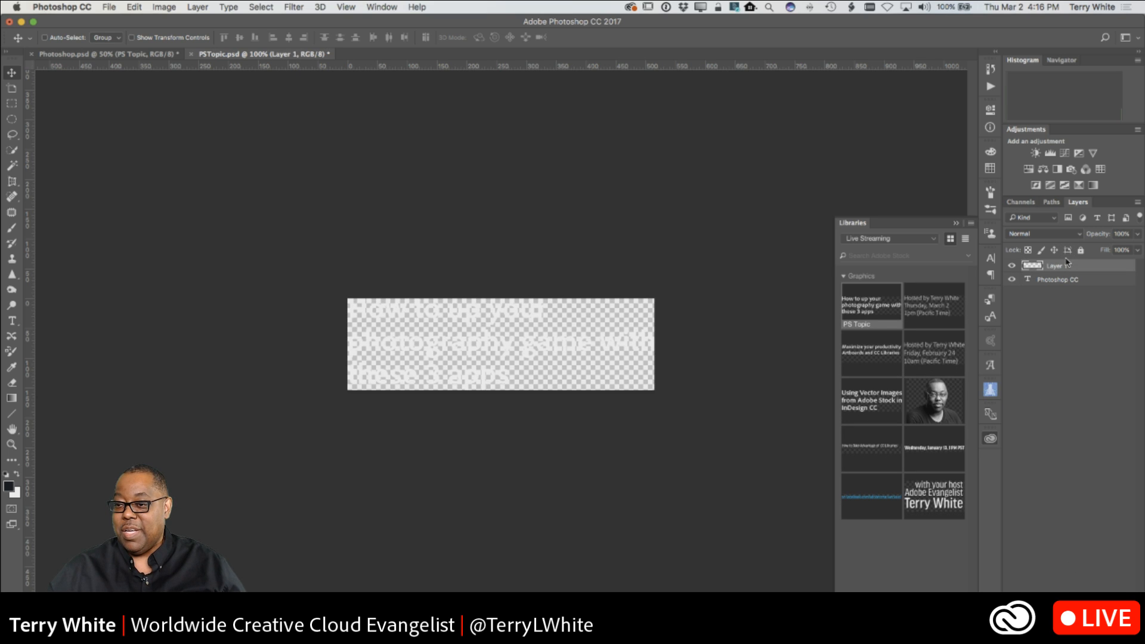
drag(1066, 270, 1067, 293)
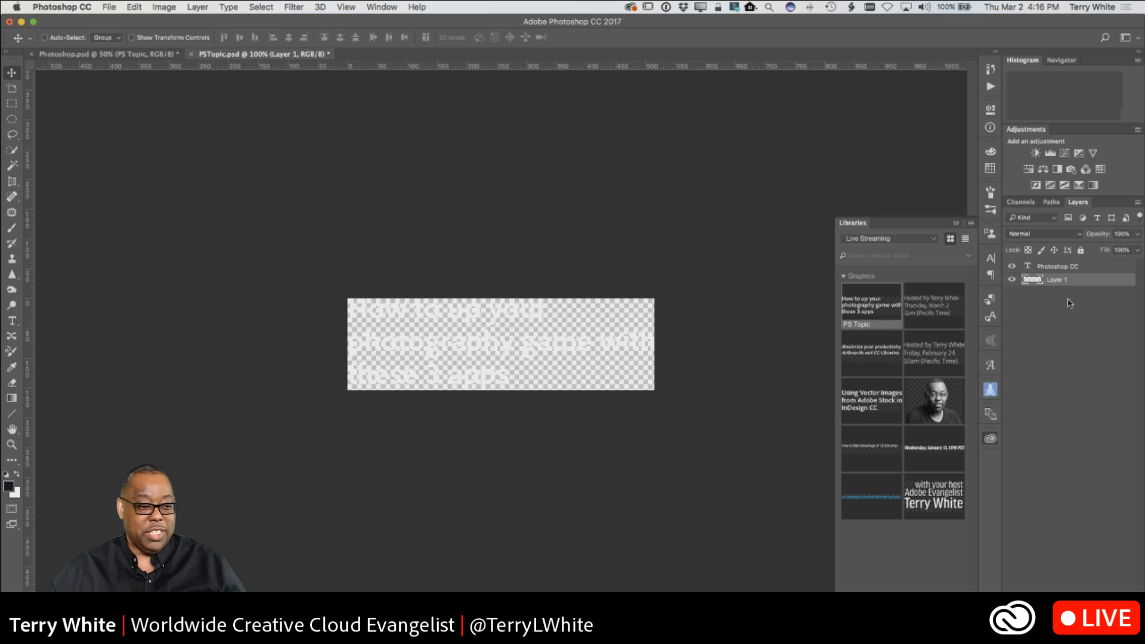
key(alt+BackSpace)
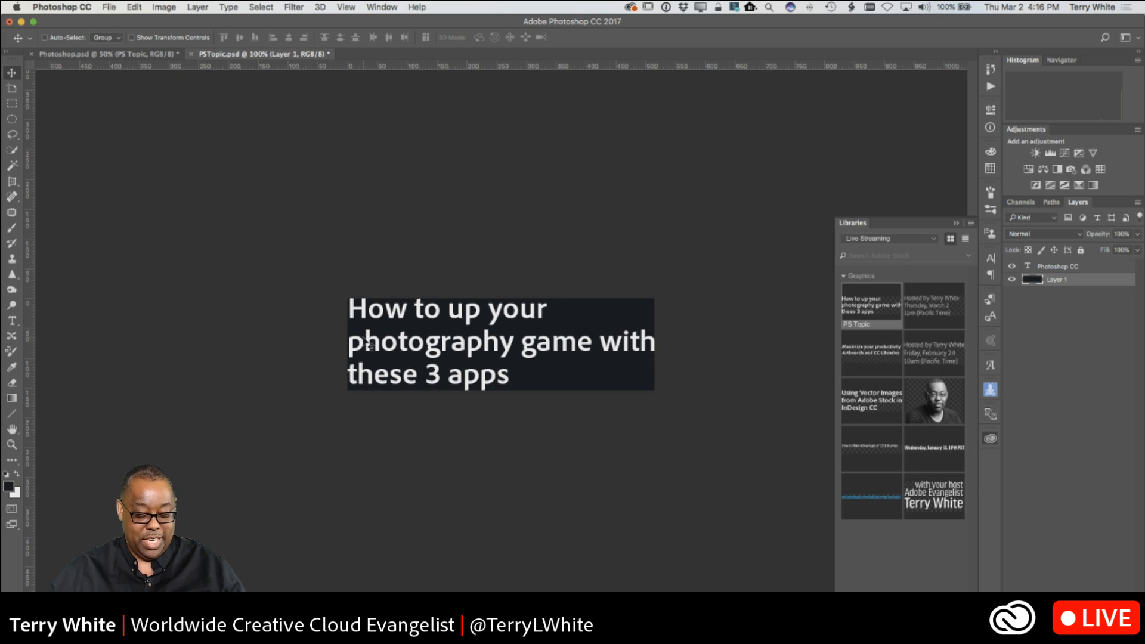
Step: Replace the title text with "Portrait Retouching in Adobe Photoshop and Lightroom", putting "and Lightroom" on its own line
key(t)
click(397, 326)
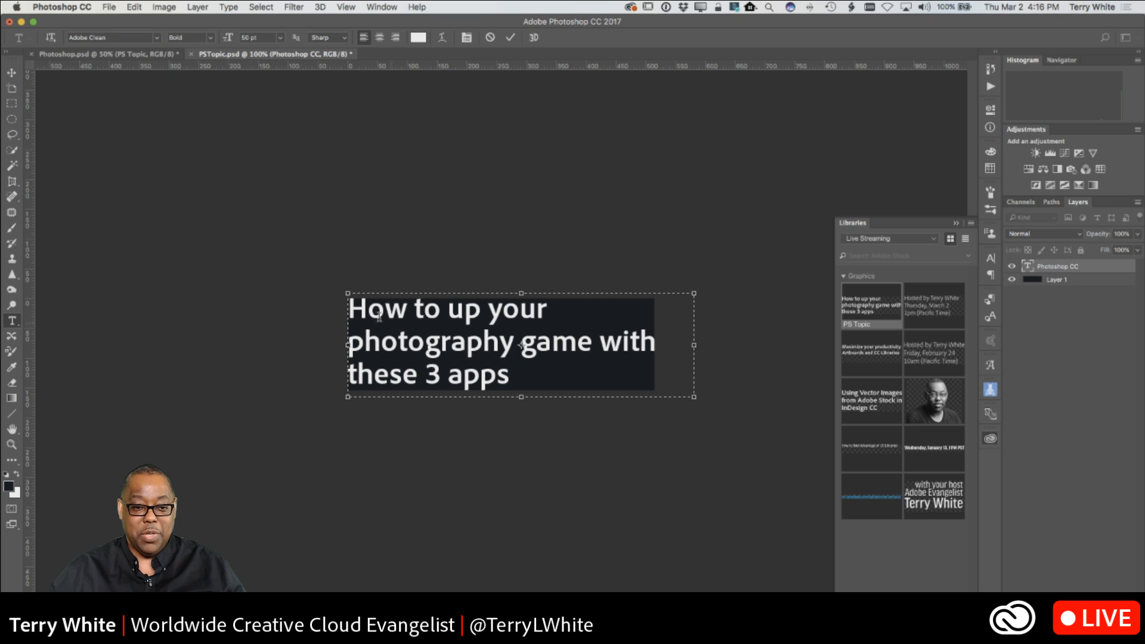
drag(358, 310, 554, 383)
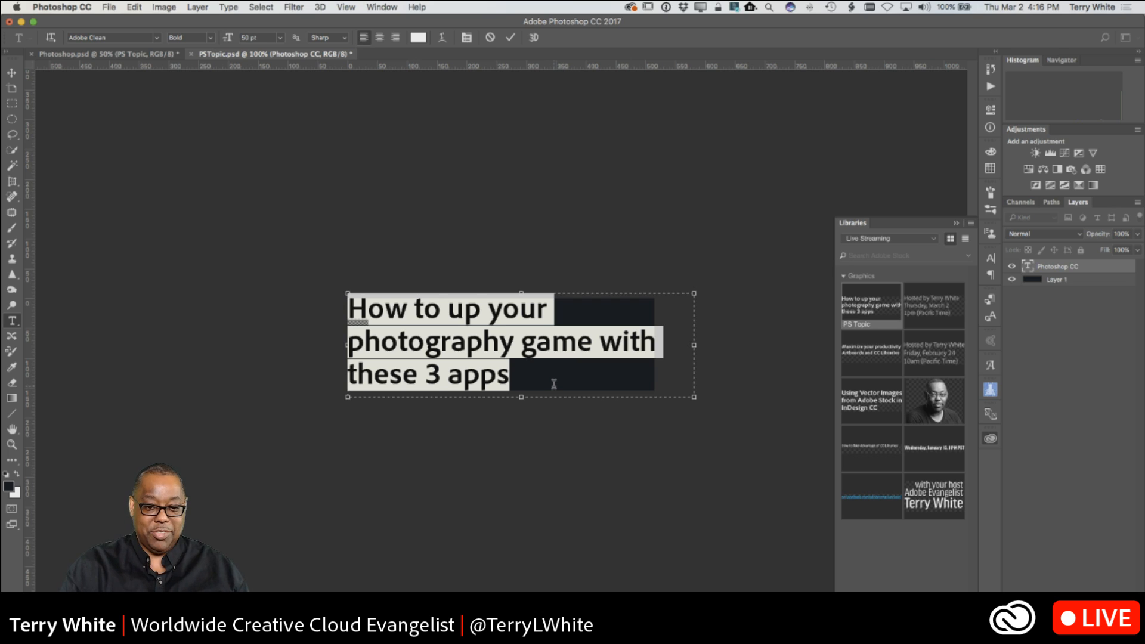
text(Por)
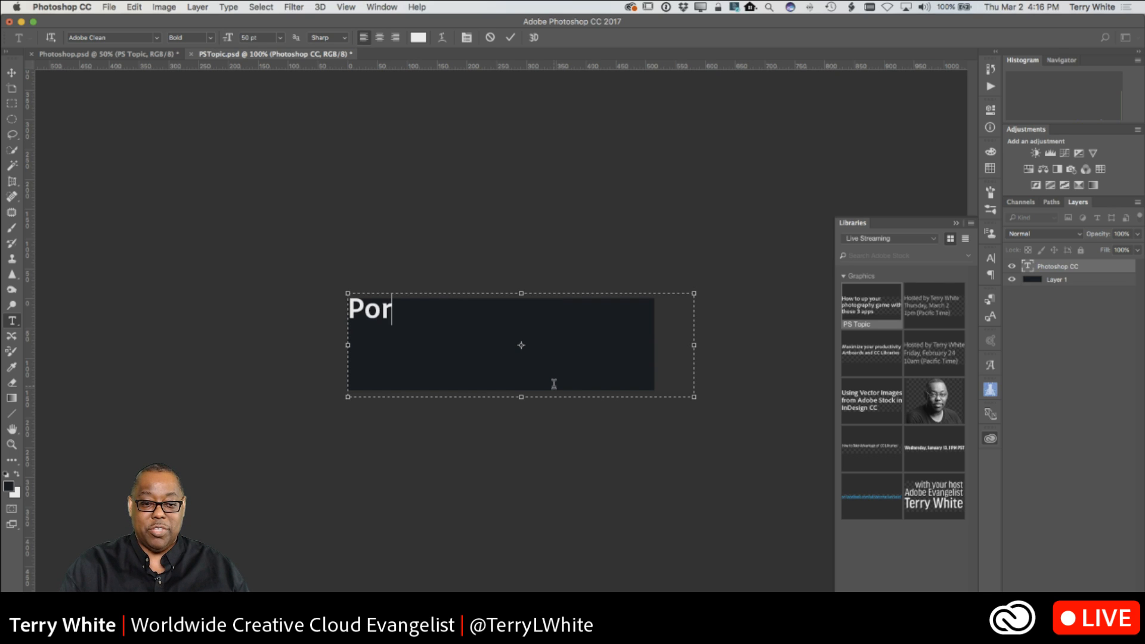
text(trait Reto)
key(BackSpace)
text(ouching )
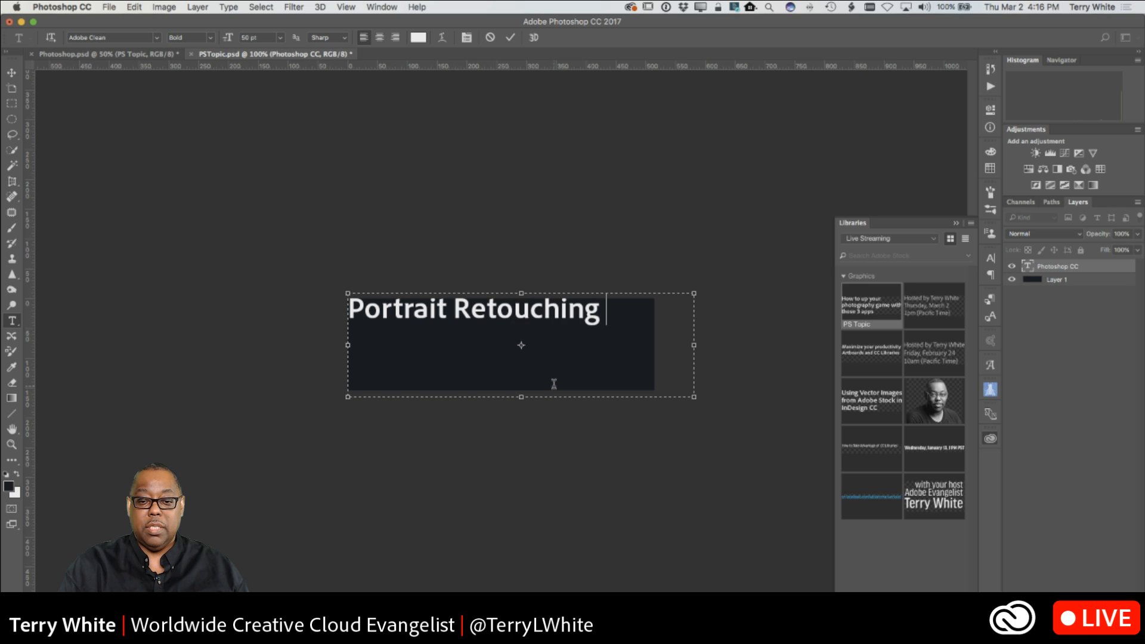
text(w)
key(BackSpace)
text(in)
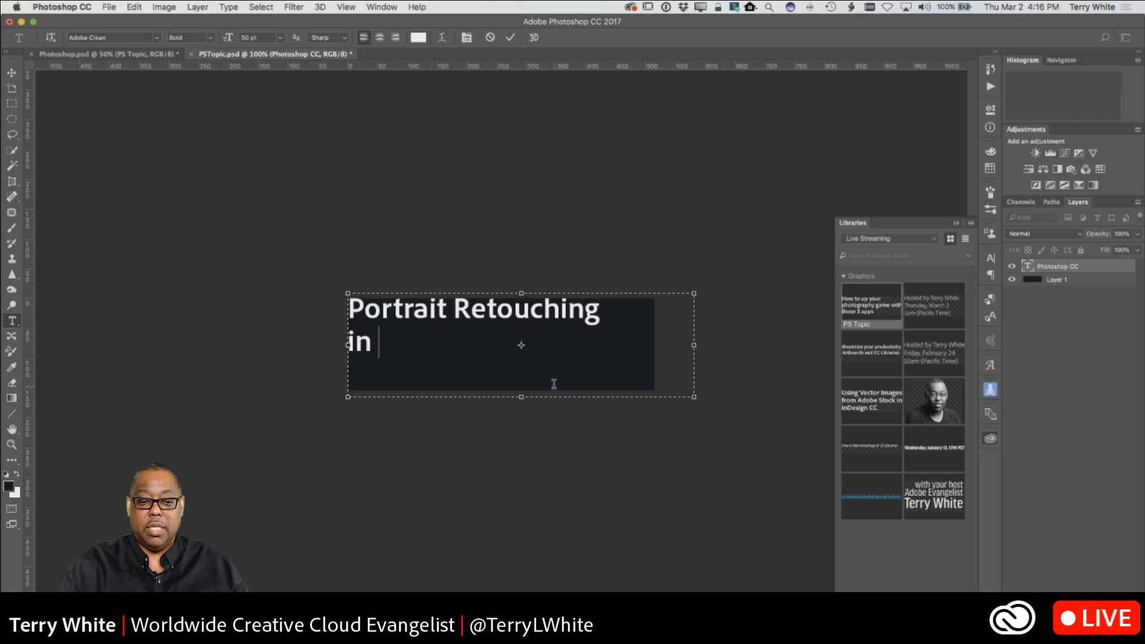
text( Adobe Ph)
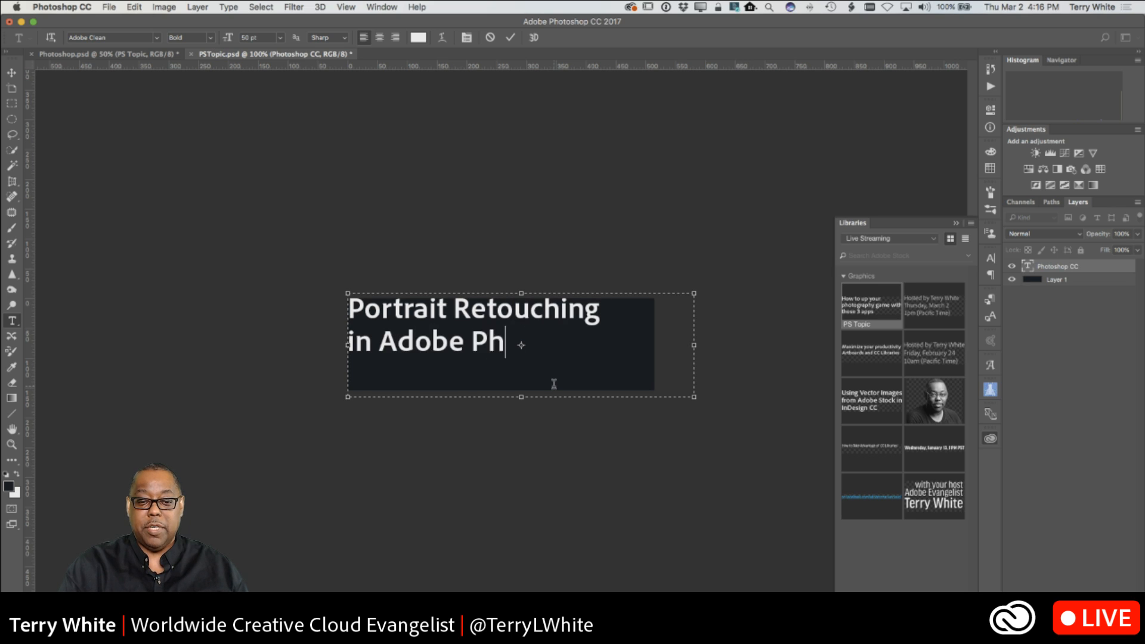
text(otoshop)
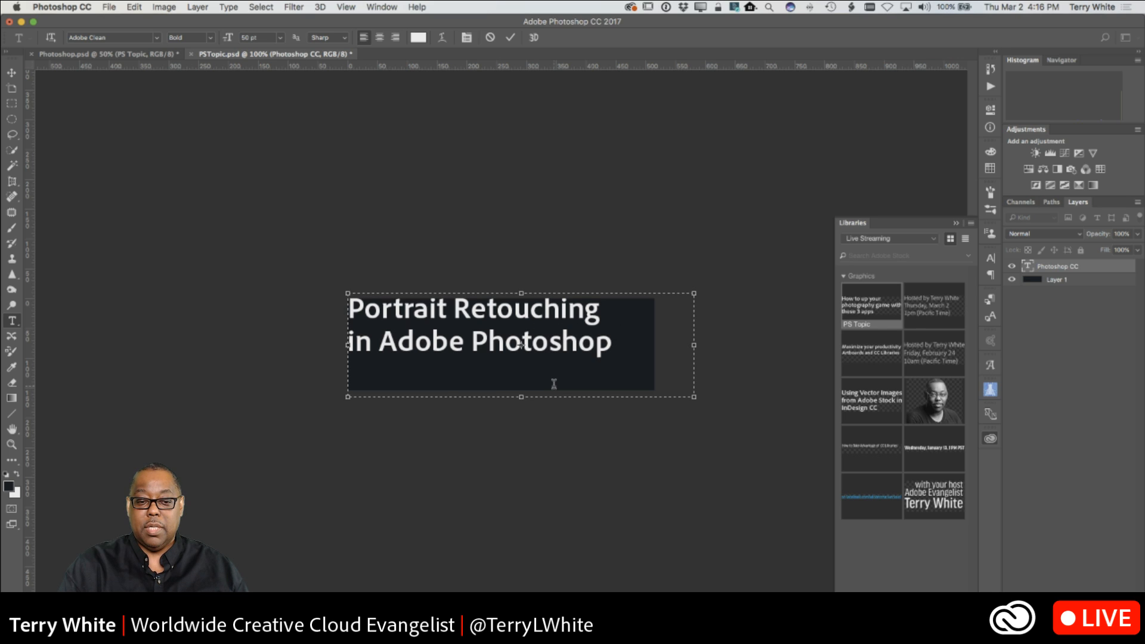
key(Return)
text(and Li)
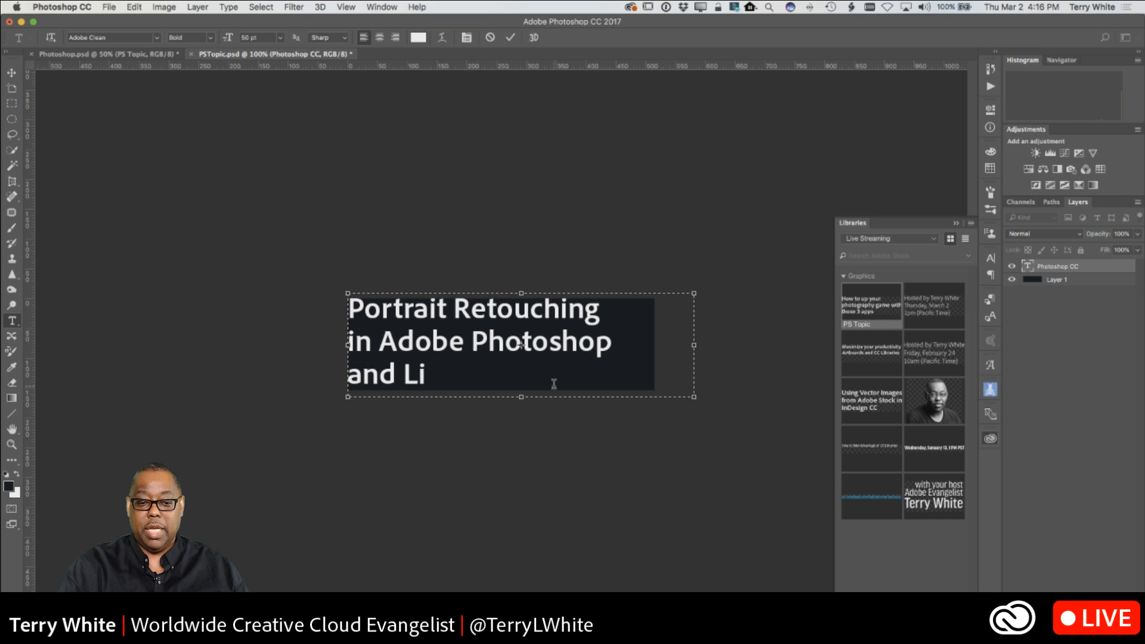
text(ghtroom)
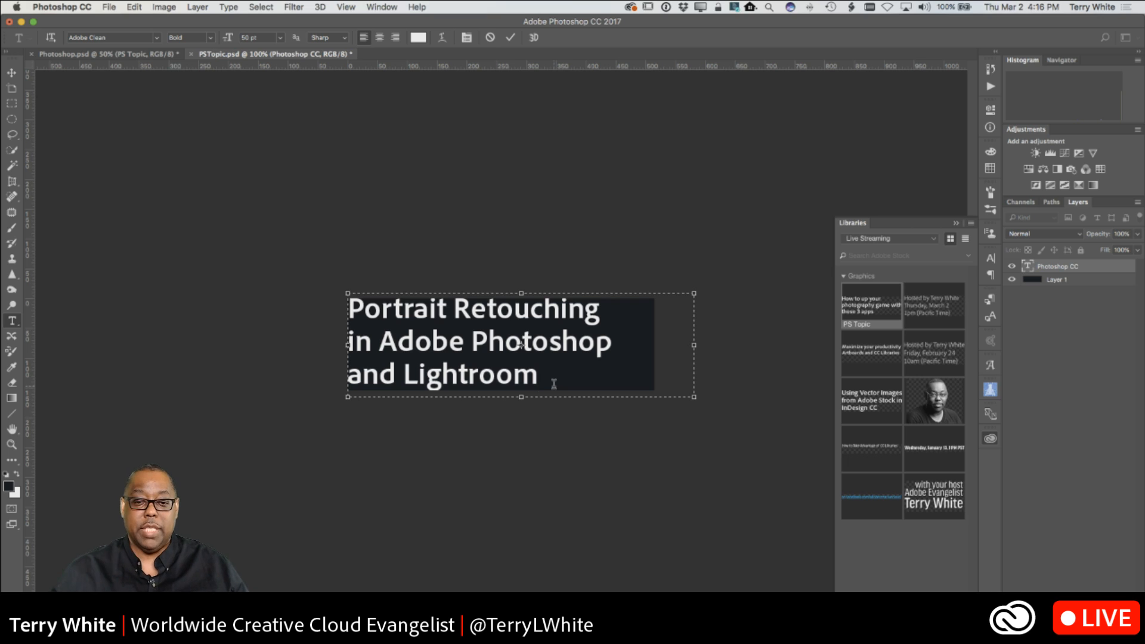
click(510, 39)
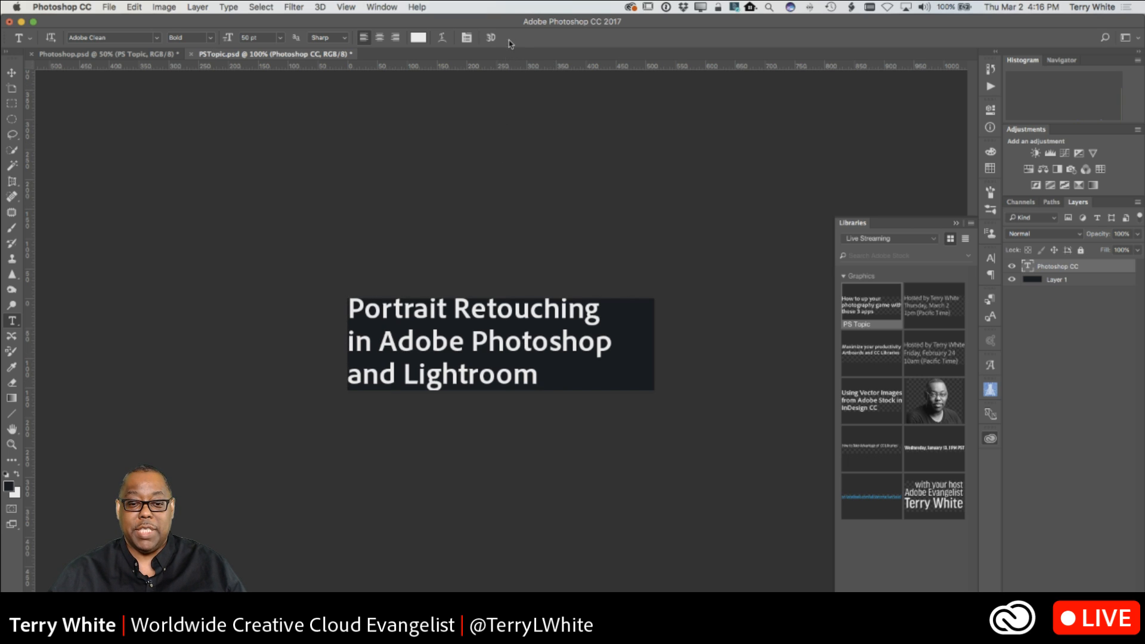
Step: Hide the dark backdrop Layer 1, then close PSTopic.psd and save its changes
click(1012, 280)
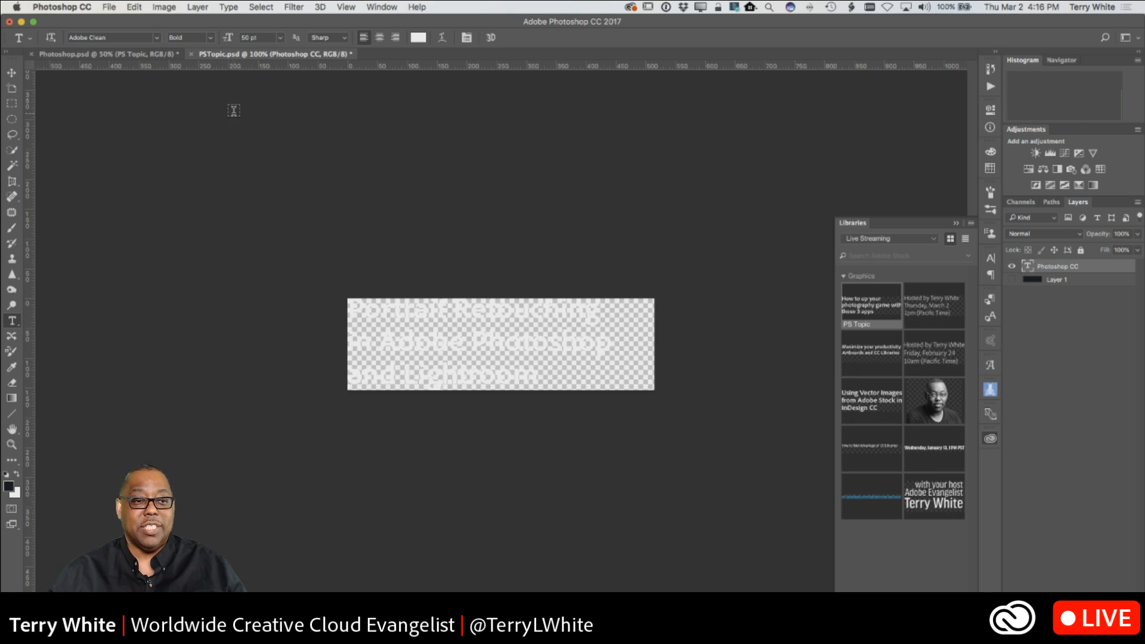
click(190, 54)
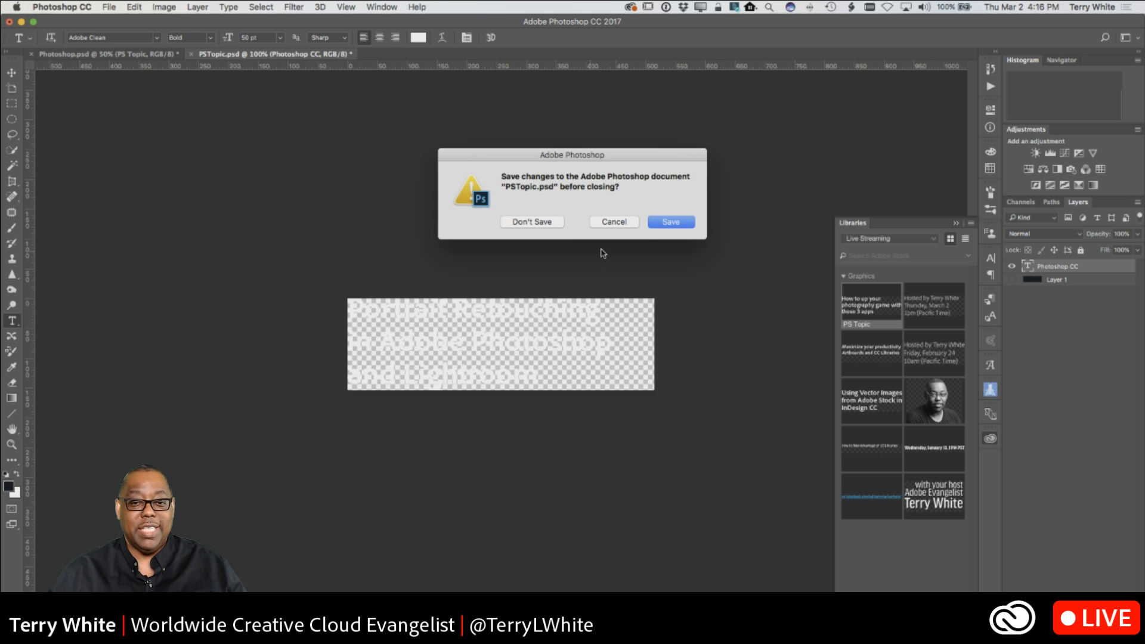
click(663, 222)
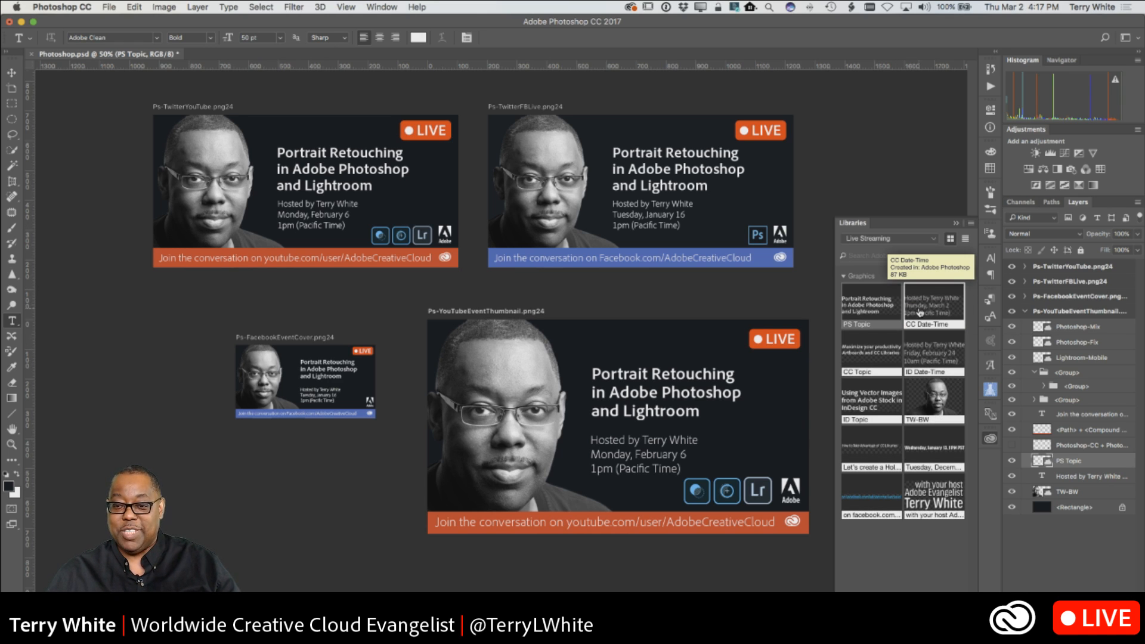
Step: Add the host and date text layer of the Ps-TwitterYouTube.png24 artboard to the Live Streaming library as a graphic
click(10, 73)
click(1011, 445)
click(1024, 312)
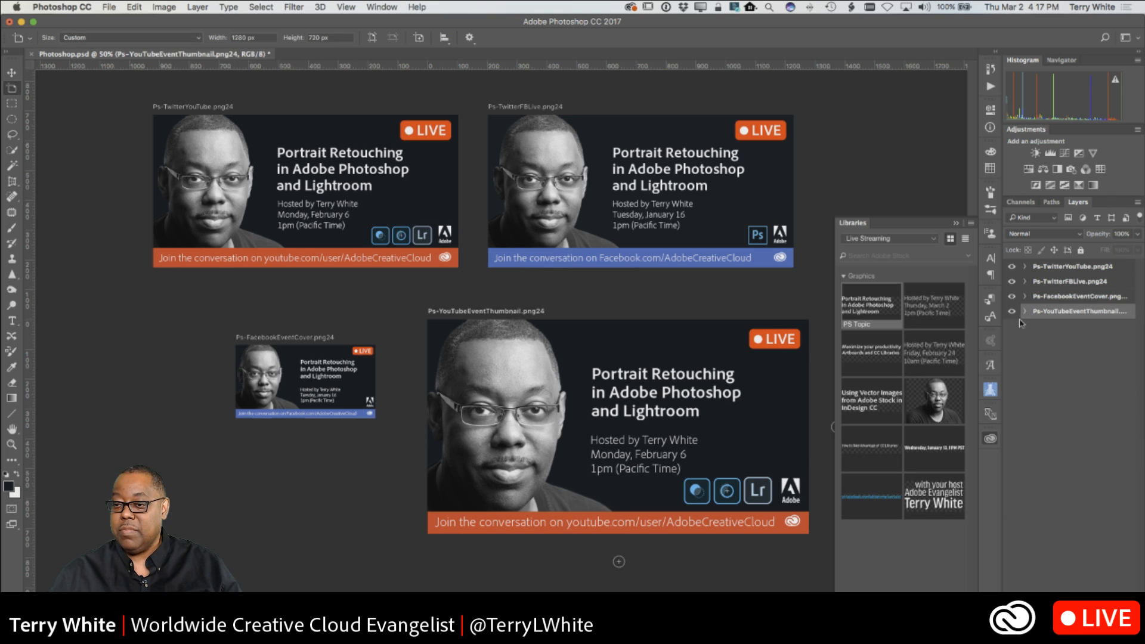
click(1025, 267)
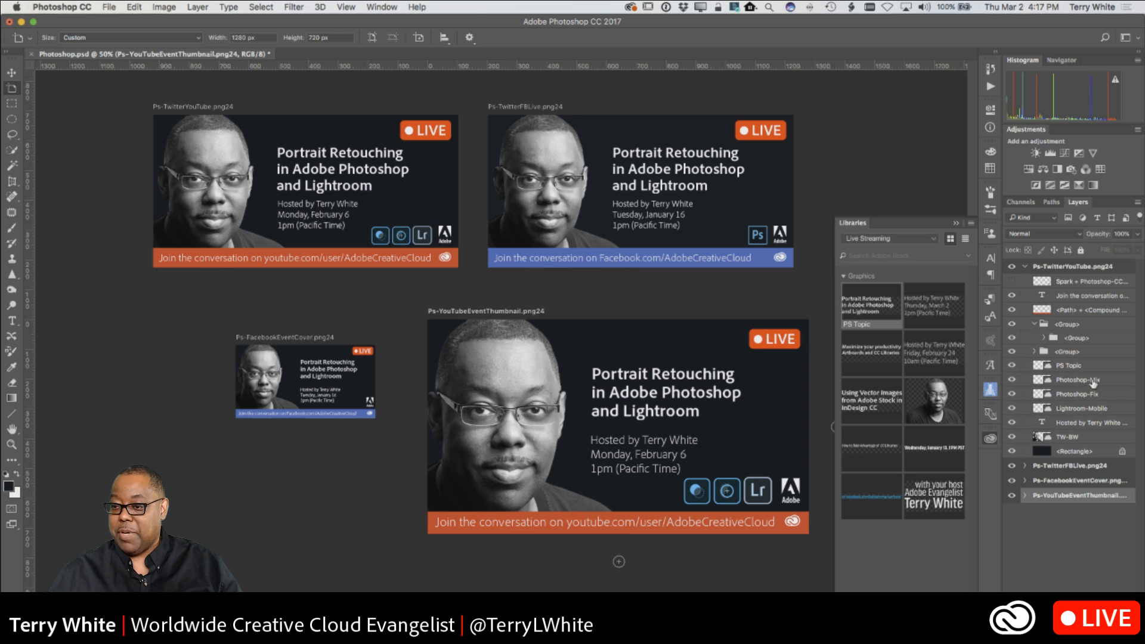
click(1072, 425)
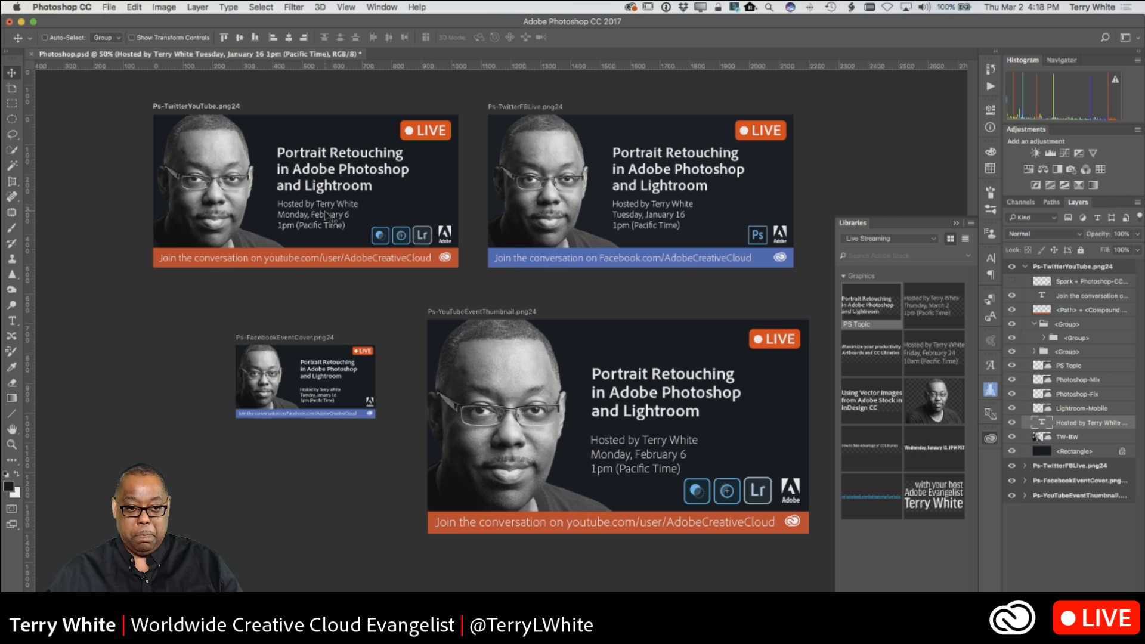
drag(327, 217, 888, 573)
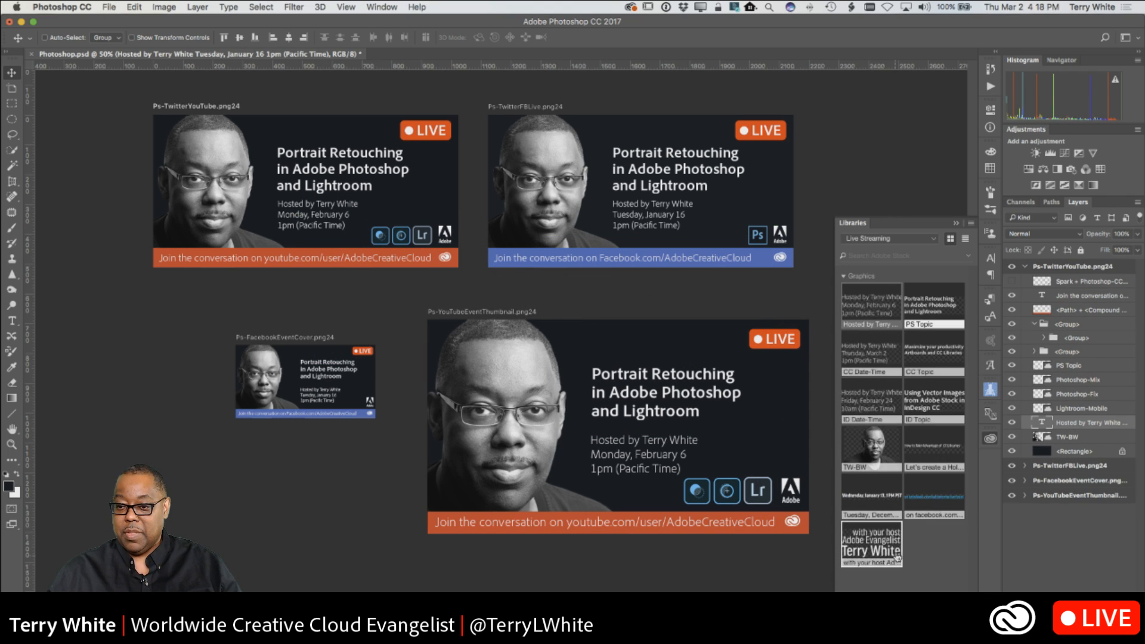
Step: Rename the newly added host and date graphic in the Live Streaming library as "PS Date-Time"
right_click(866, 325)
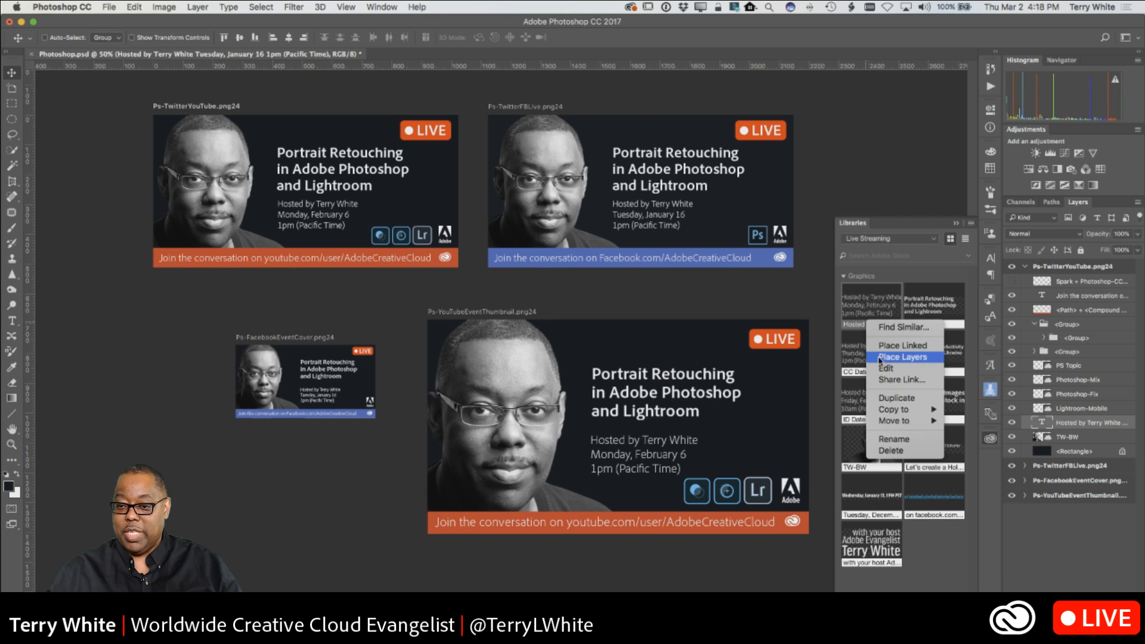
mouse_move(888, 410)
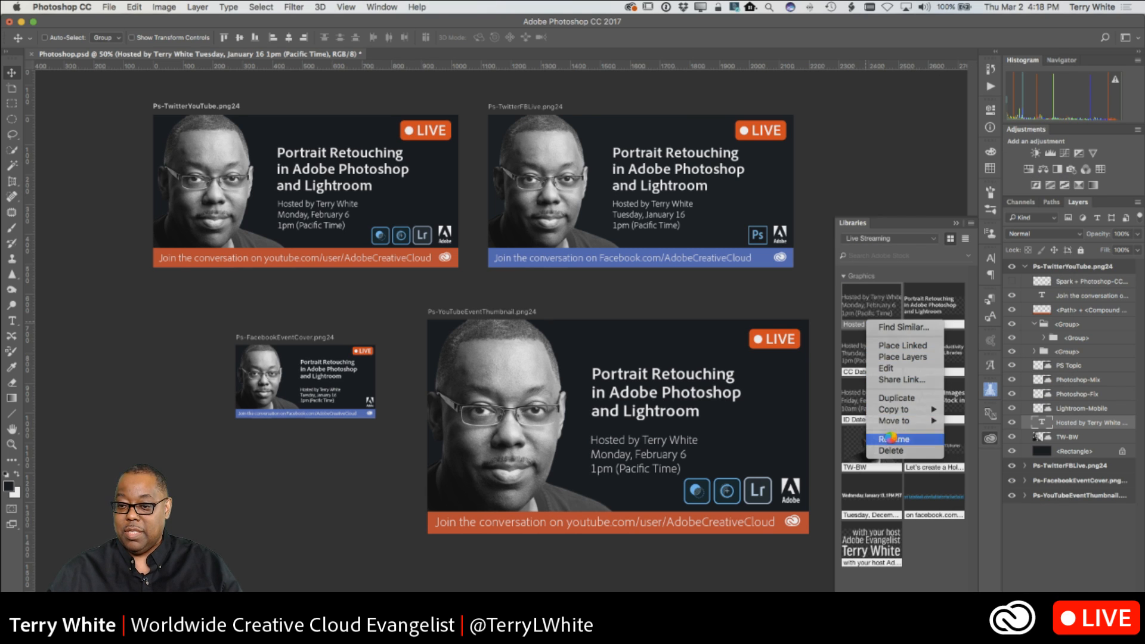
click(889, 439)
text(PS Date-Time)
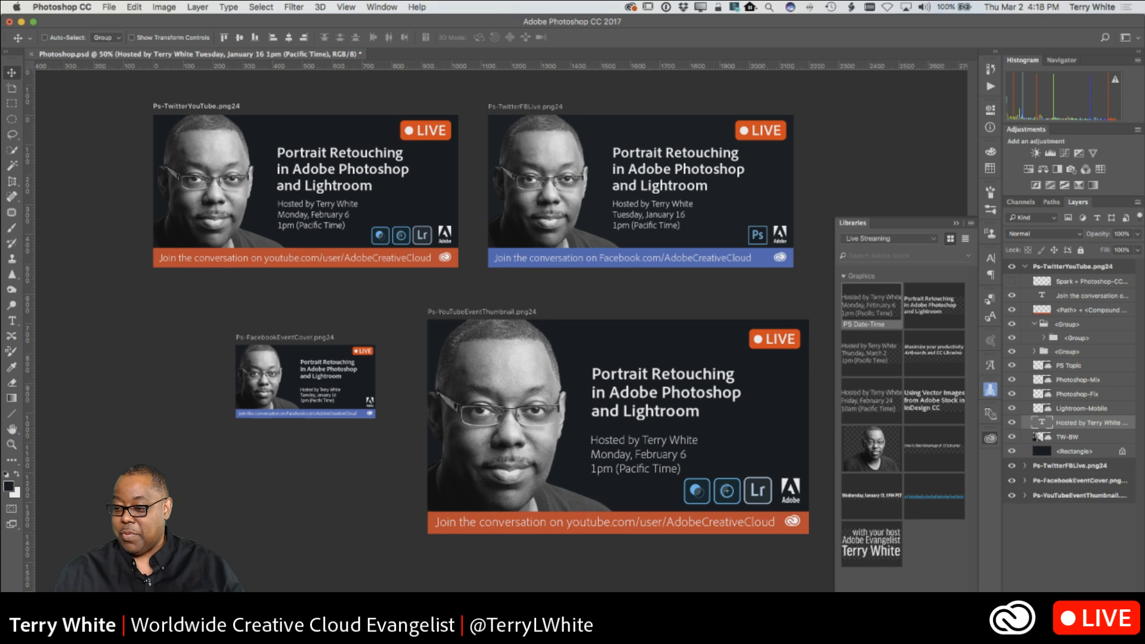
Step: Delete the original host and date text layer from each of the four artboards
key(Delete)
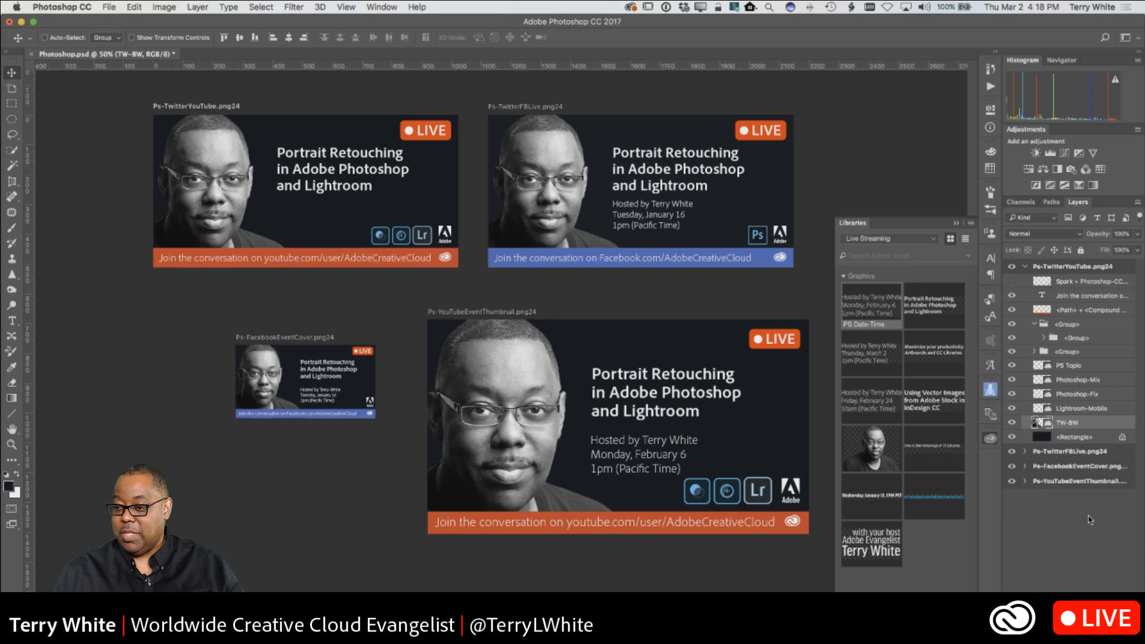
click(1024, 452)
scroll(1089, 524, down, 1)
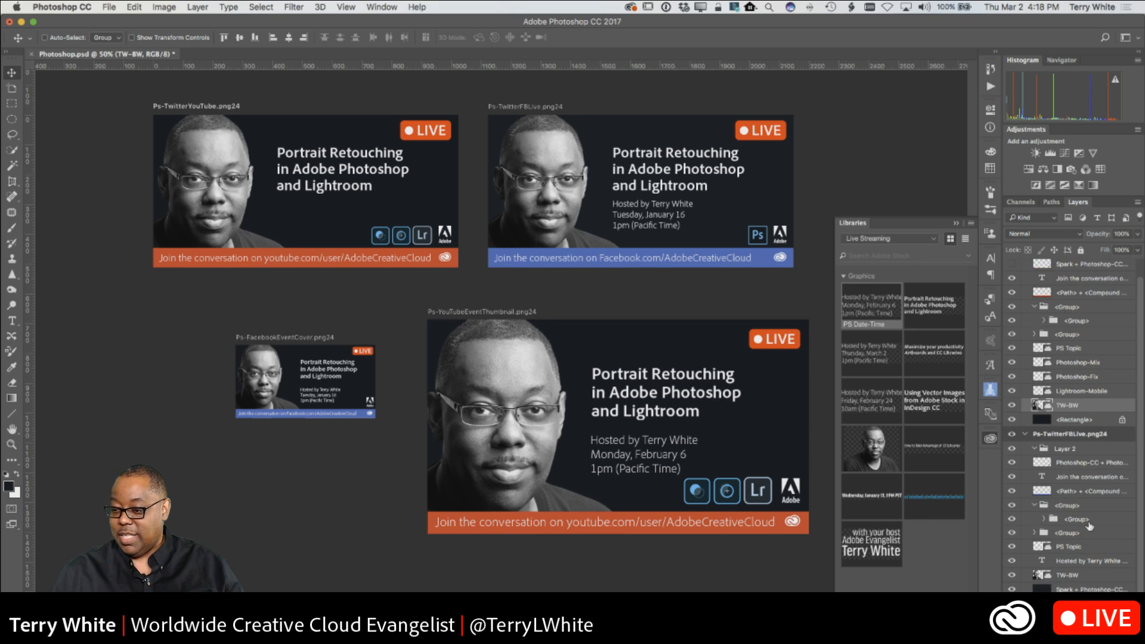
drag(1089, 561, 1116, 636)
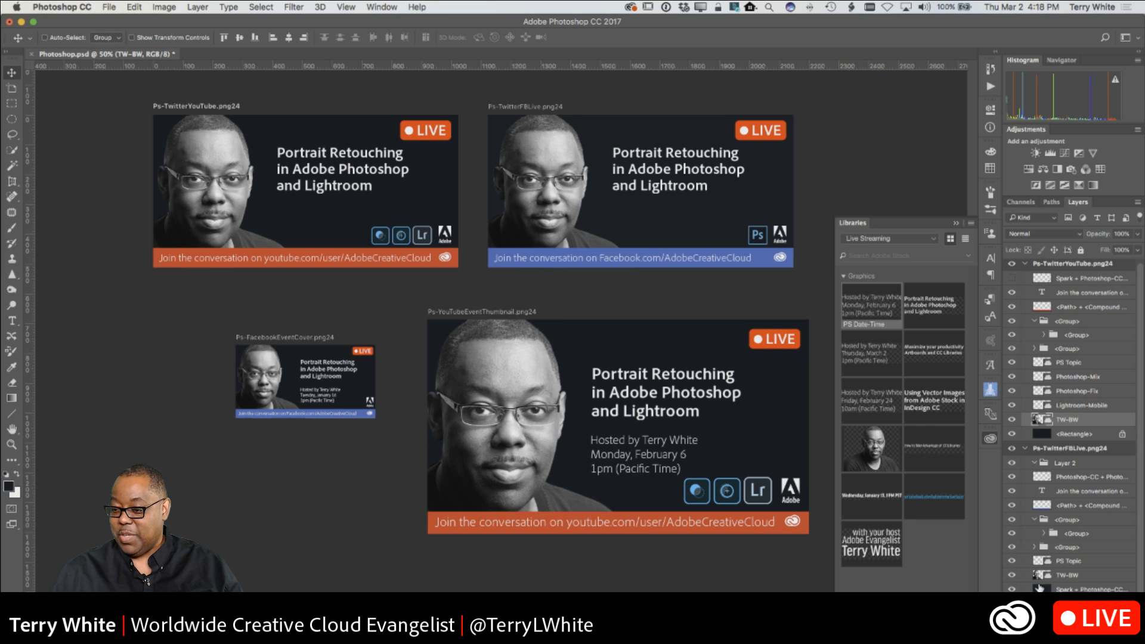
scroll(1104, 578, down, 5)
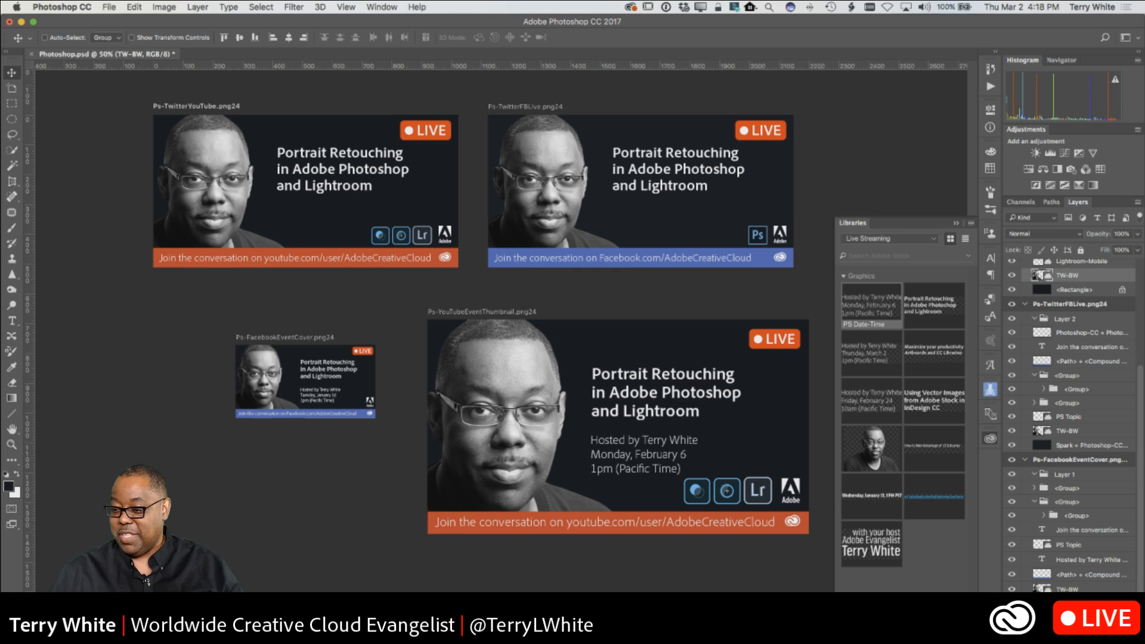
scroll(1069, 576, up, 1)
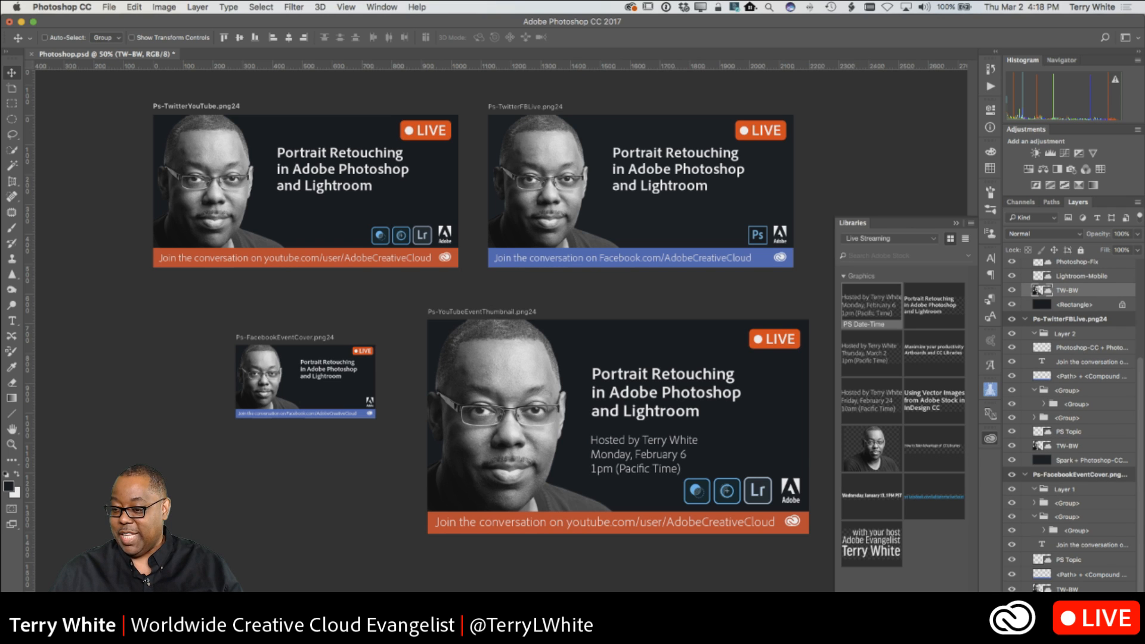
scroll(417, 334, down, 2)
scroll(1091, 586, down, 5)
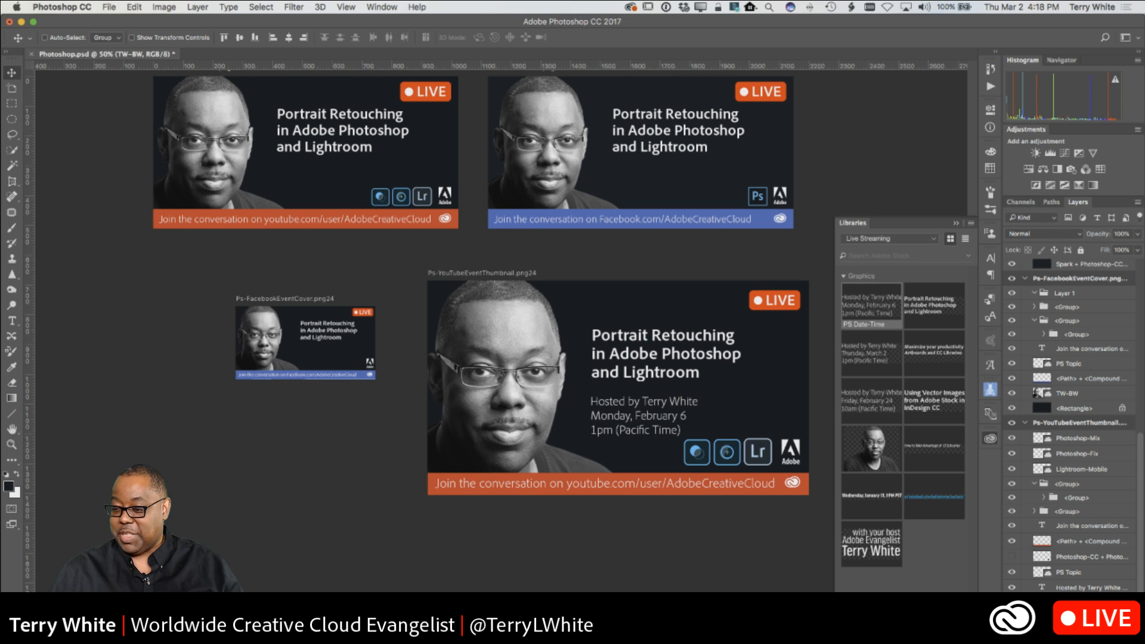
scroll(1073, 418, up, 4)
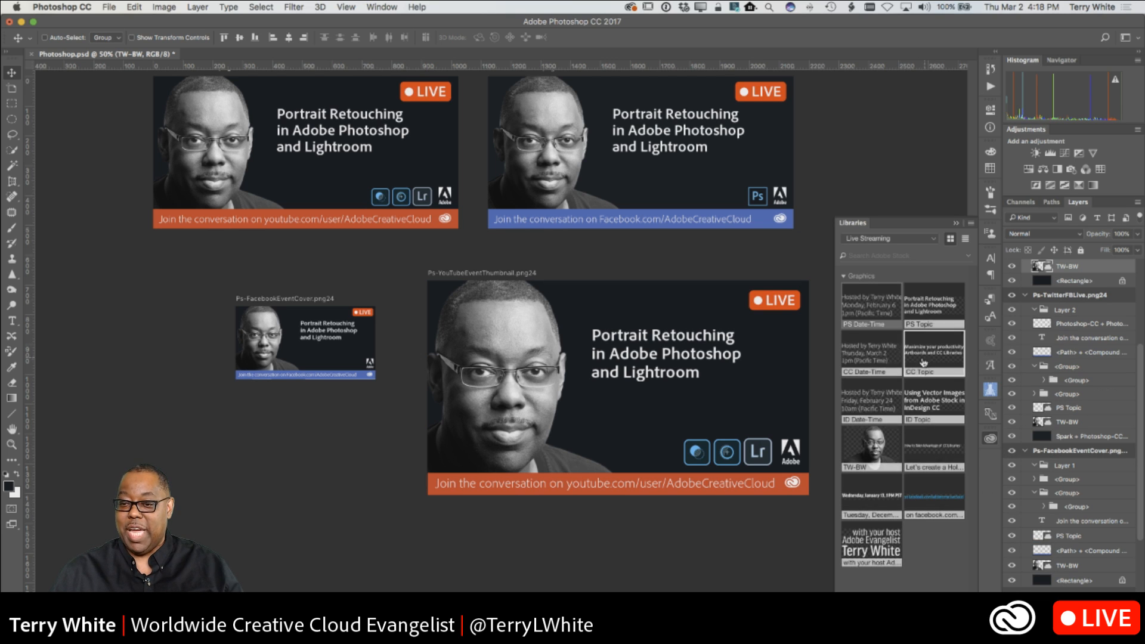
Step: Place the PS Date-Time library graphic above the PS Topic layer, beneath the title on the Ps-TwitterYouTube.png24 artboard, at 100% scale
scroll(662, 341, up, 5)
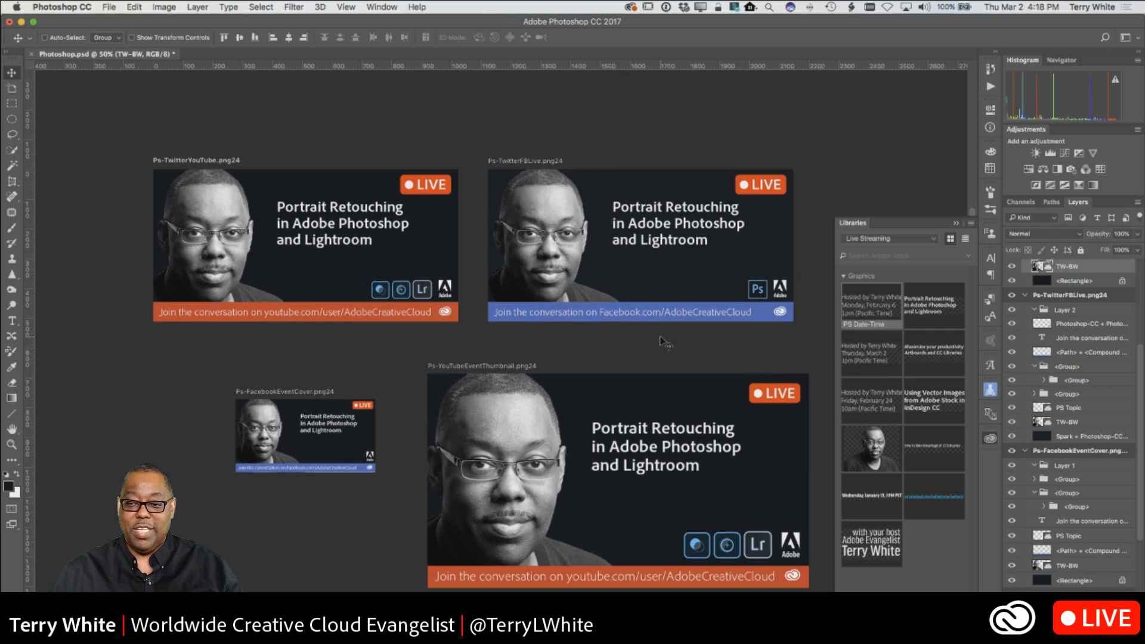
scroll(1069, 351, up, 4)
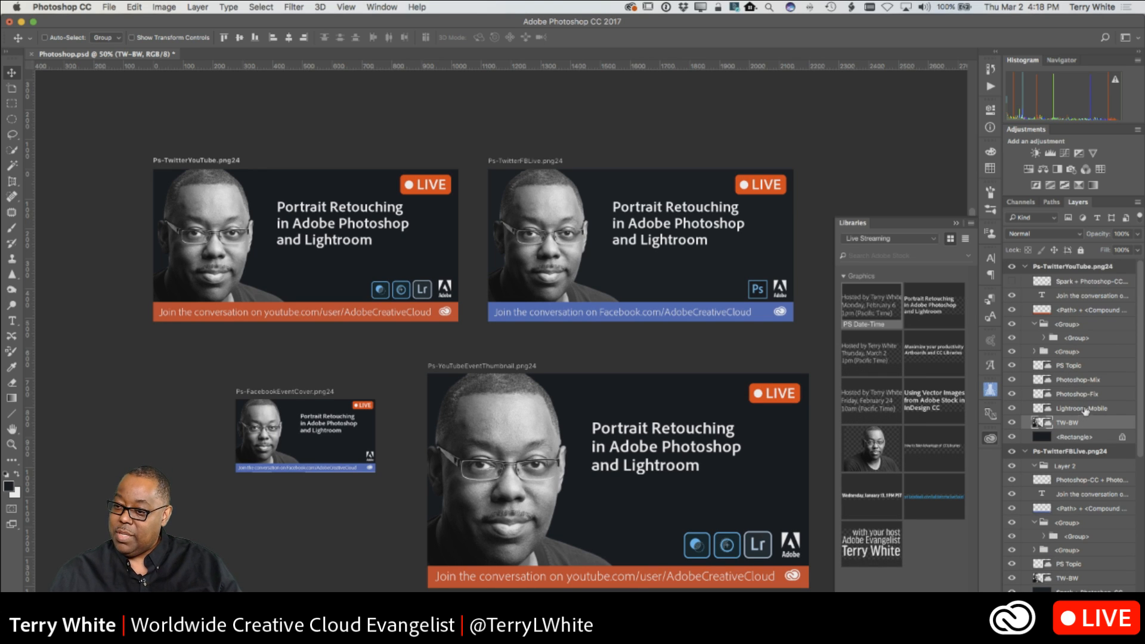
click(1073, 365)
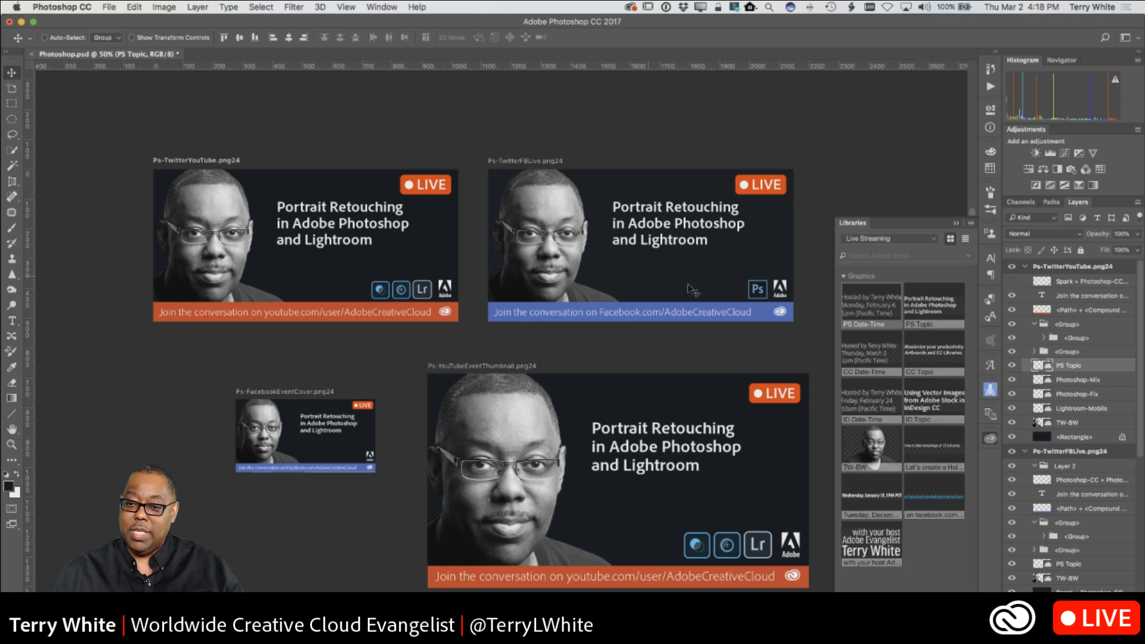
drag(868, 313, 339, 274)
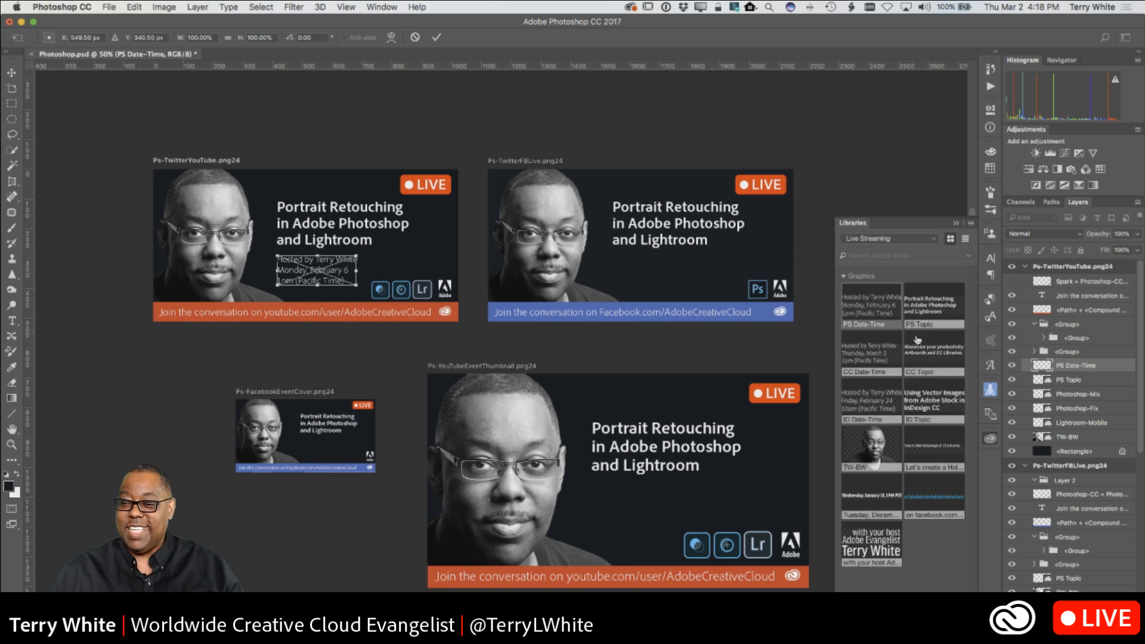
key(Return)
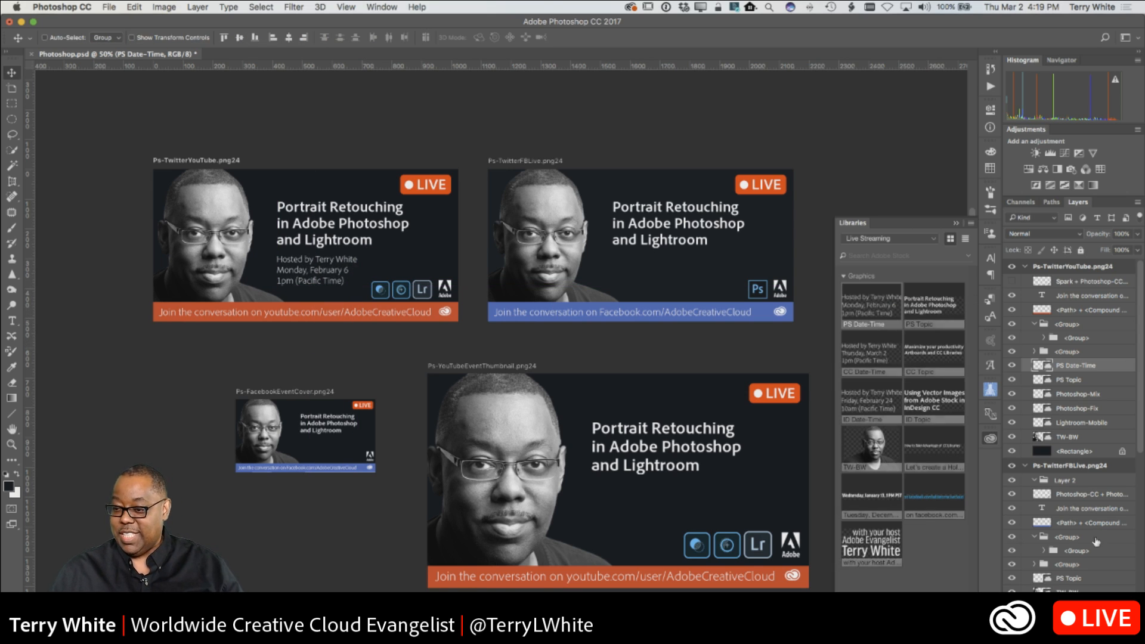
Step: Place the PS Date-Time library graphic beneath the title on the Ps-TwitterFBLive.png24 artboard at 100% scale, above its PS Topic layer
click(1073, 577)
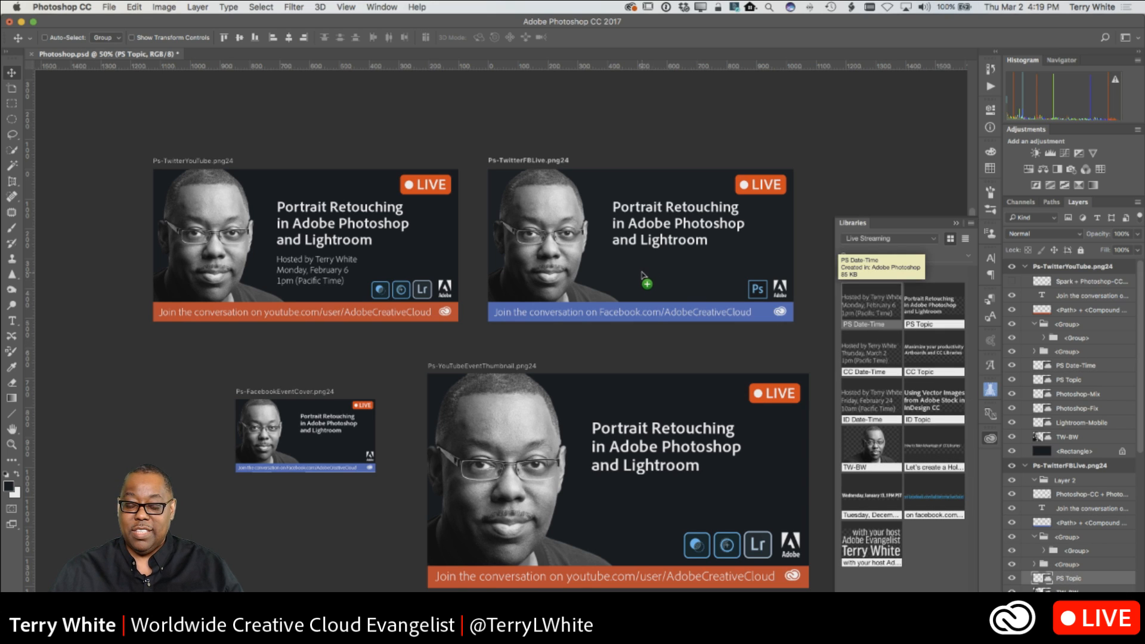
drag(667, 278, 684, 278)
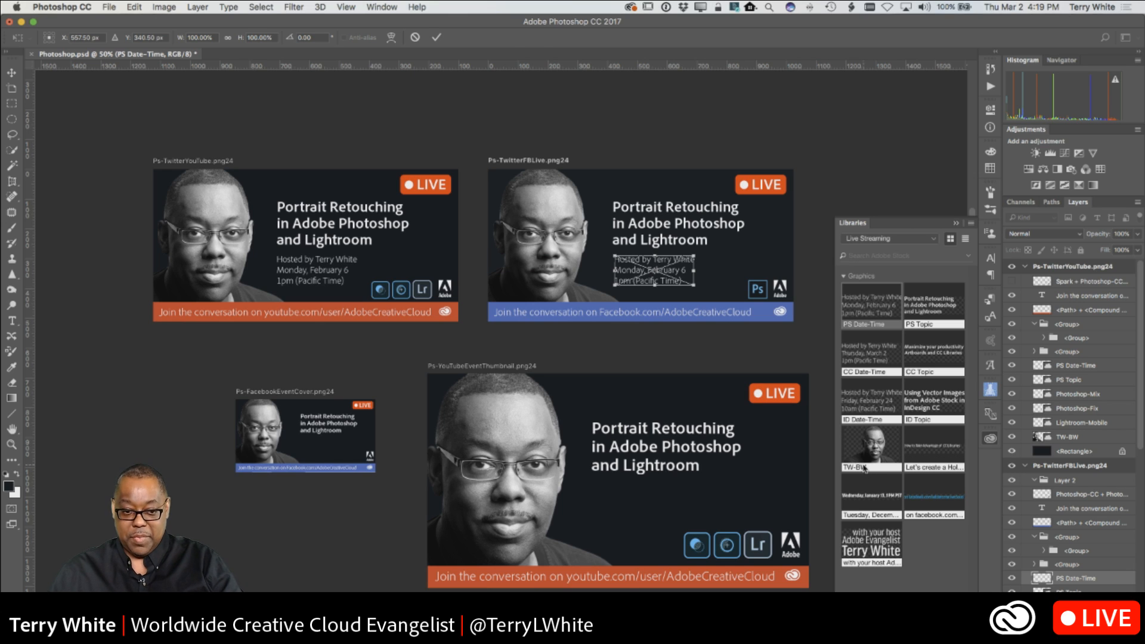
key(Return)
Step: Place the PS Date-Time library graphic beneath the title on the Ps-FacebookEventCover.png24 artboard, scaled down to about 55%
scroll(1086, 494, down, 10)
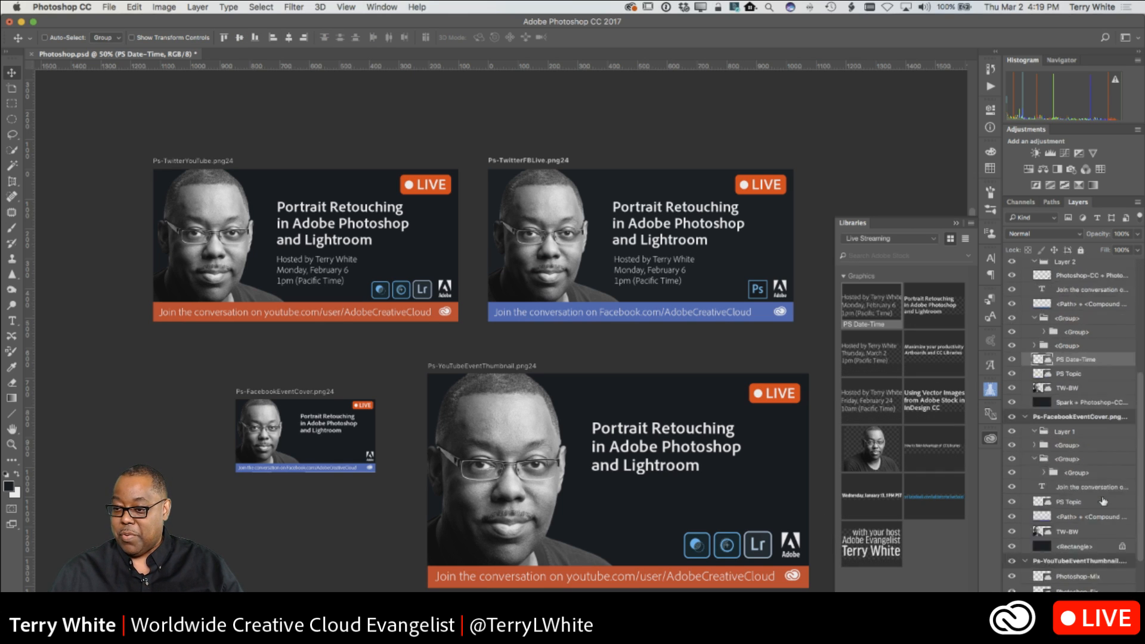
click(1066, 379)
drag(854, 300, 310, 452)
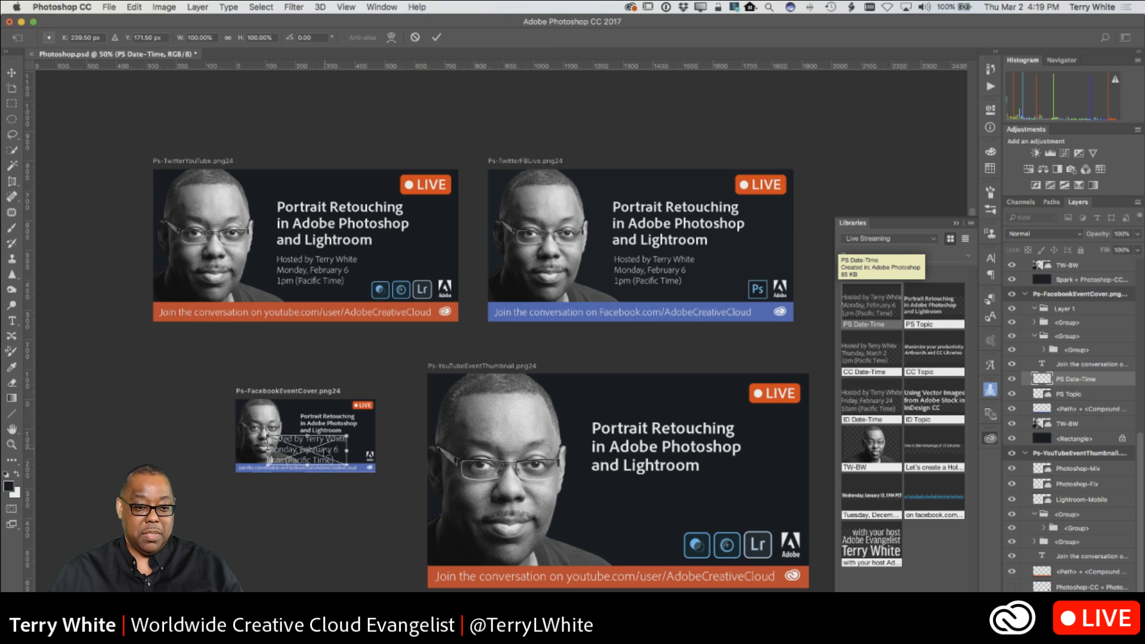
mouse_move(343, 449)
mouse_down()
mouse_move(375, 449)
mouse_move(351, 445)
mouse_up()
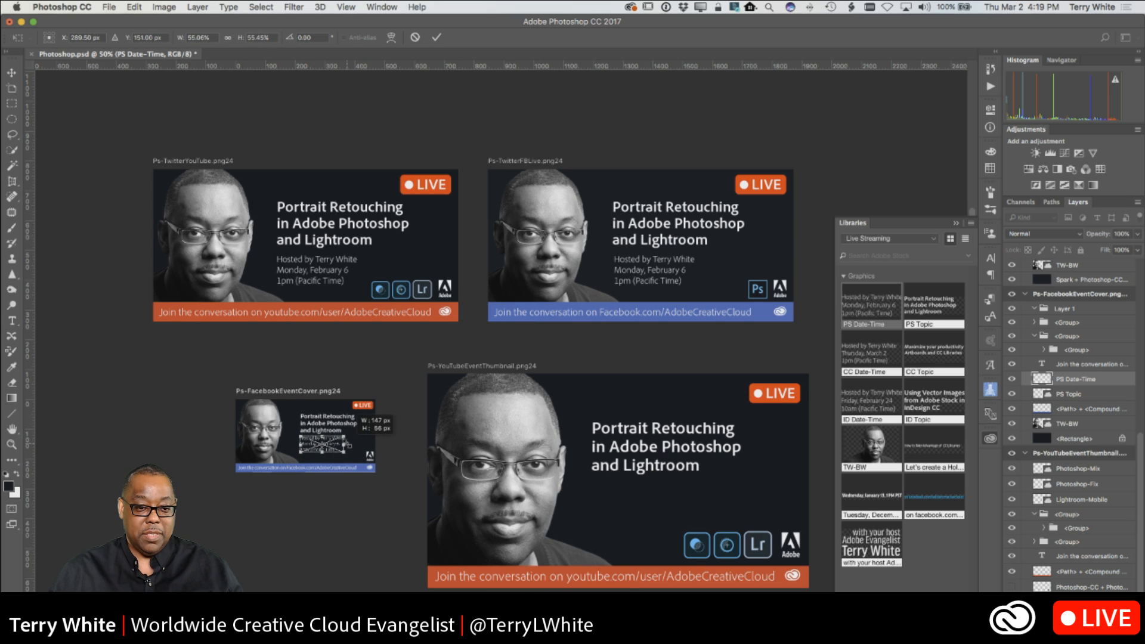
drag(349, 446, 339, 453)
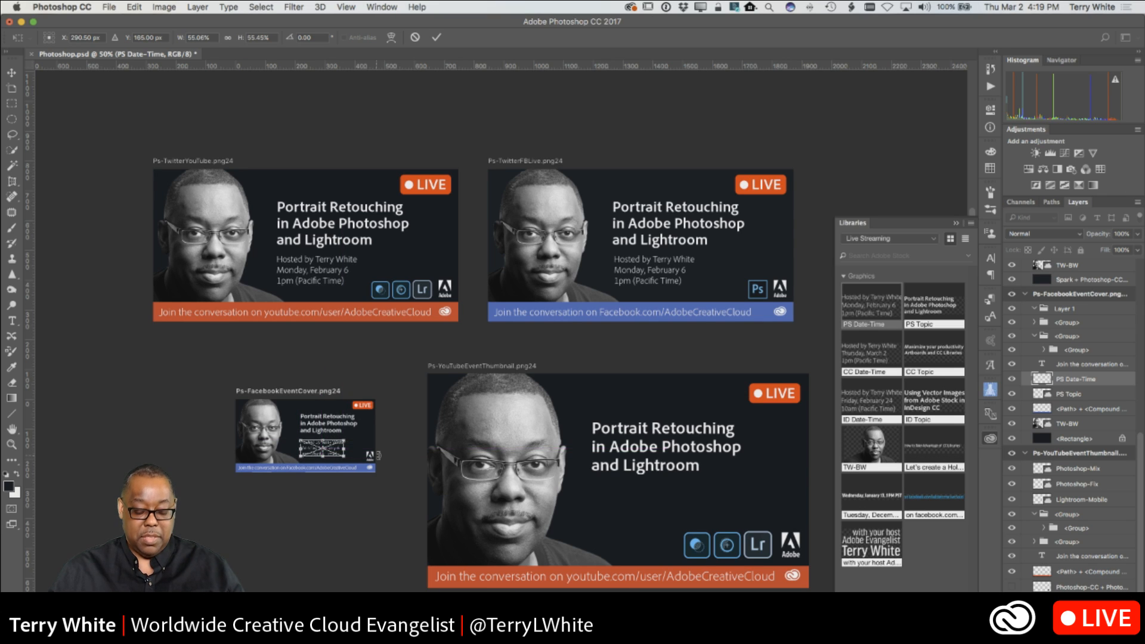
key(Return)
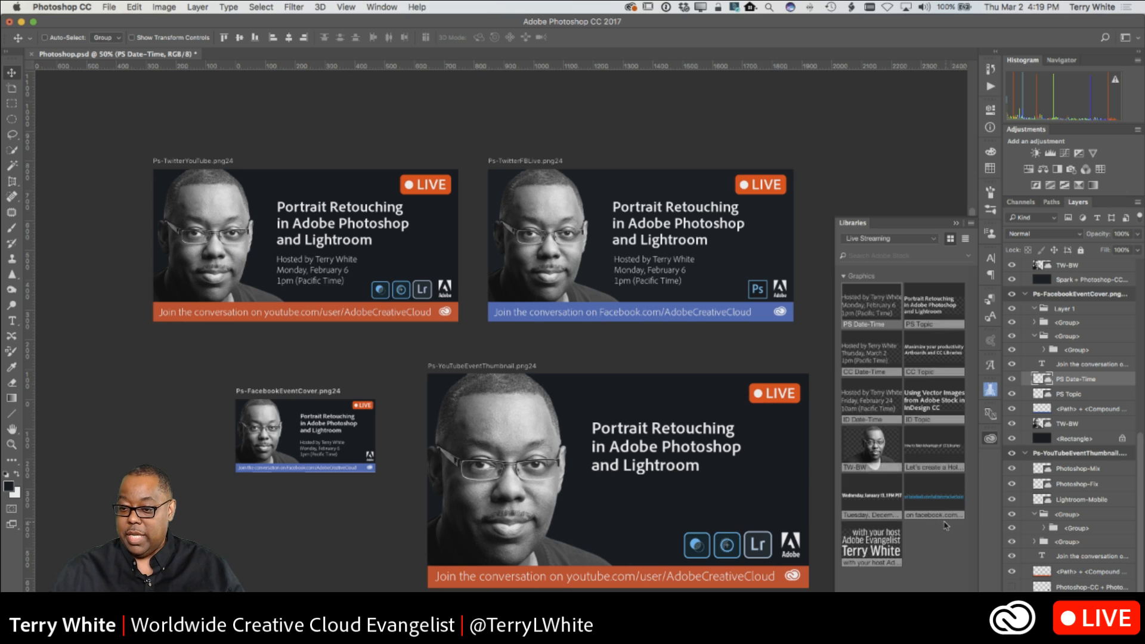
Step: Place the PS Date-Time library graphic beneath the title on the Ps-YouTubeEventThumbnail.png24 artboard, scaled up to about 131%
scroll(1107, 535, down, 1)
click(1079, 587)
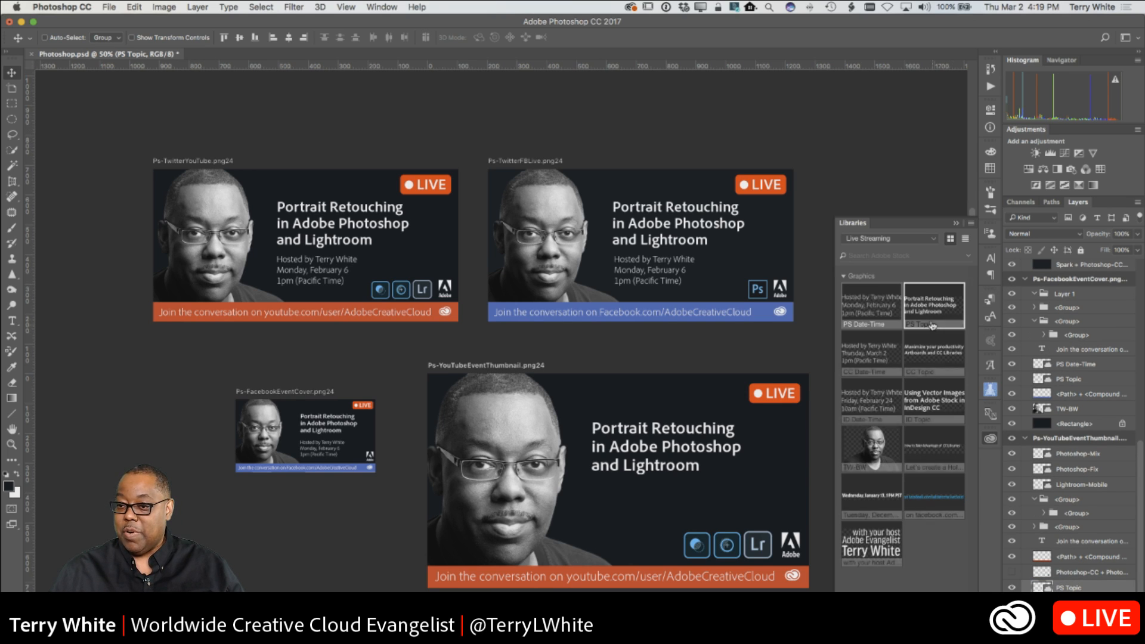
drag(862, 310, 696, 525)
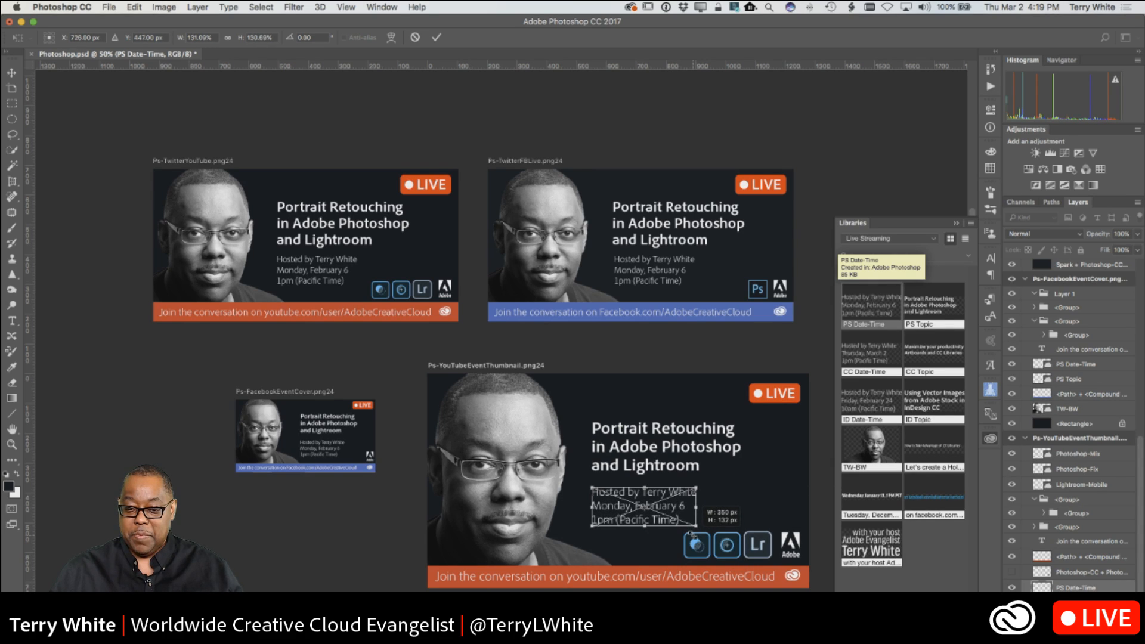
key(Return)
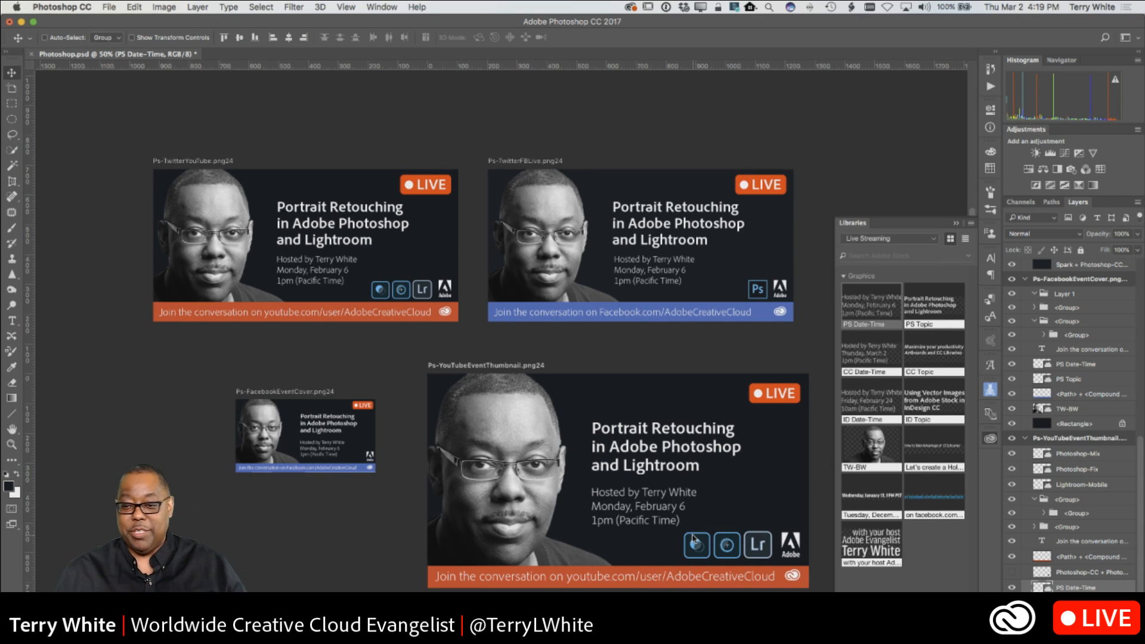
Step: Open the PS Date-Time library graphic for editing and add a layer filled with the dark foreground color beneath its text
double_click(880, 314)
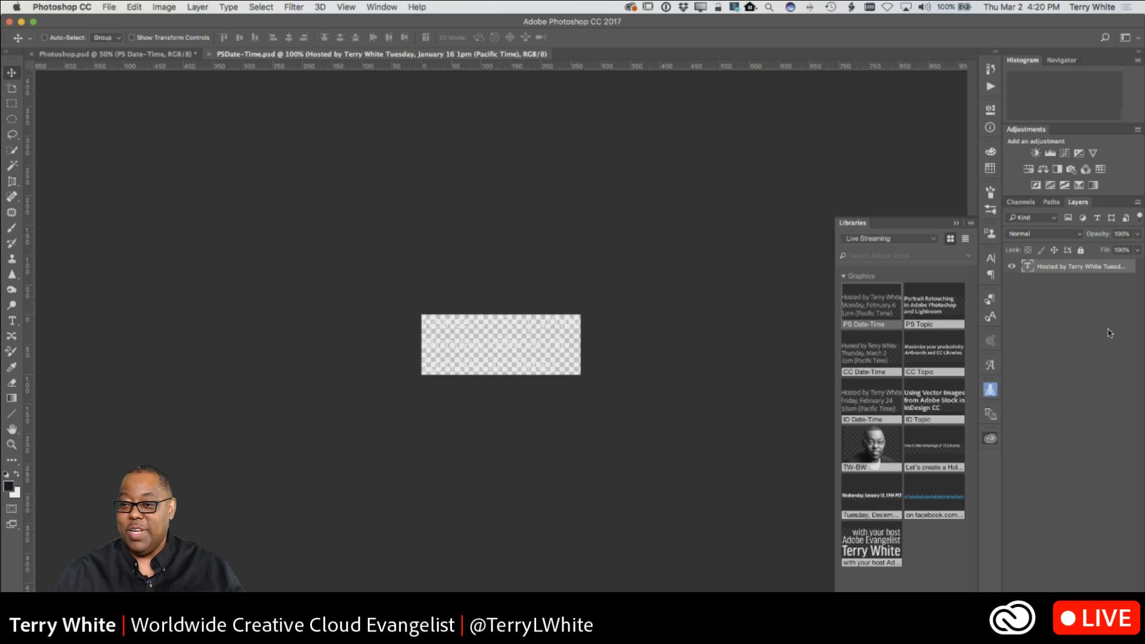
click(1102, 636)
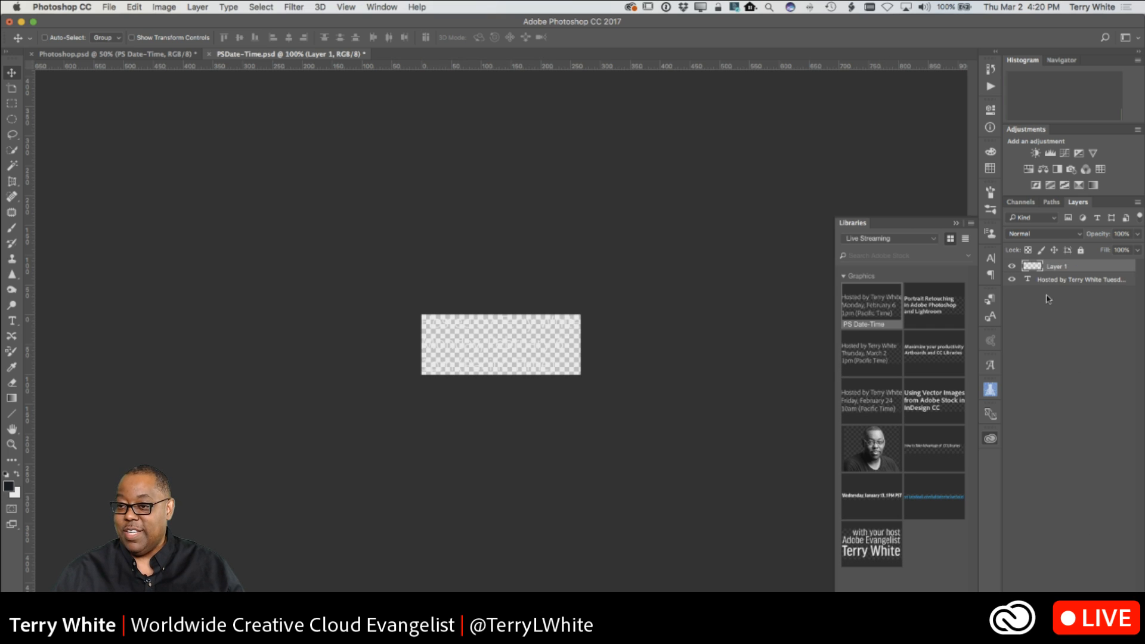
drag(1053, 268, 1058, 292)
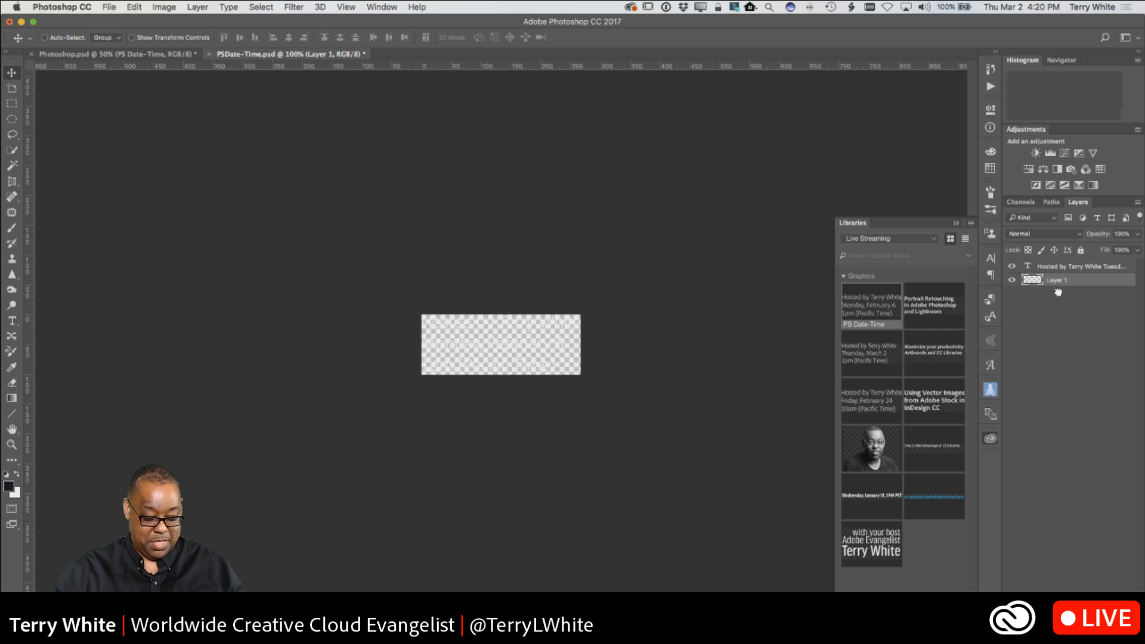
key(alt+BackSpace)
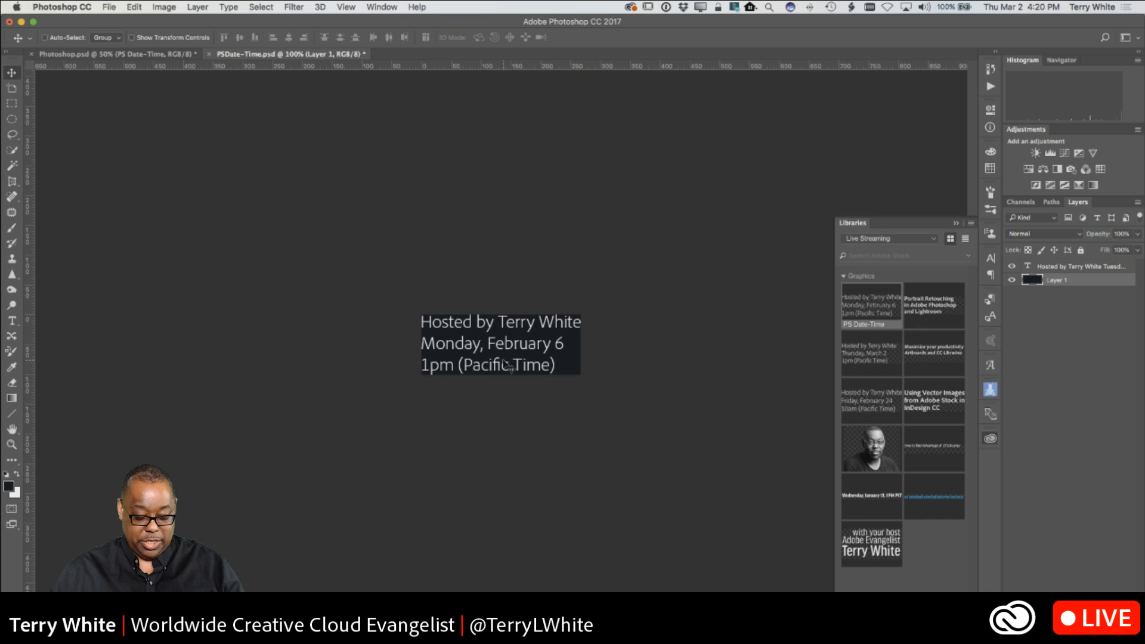
Step: Change the date line of the text to "Friday, March 3" and commit the edit
key(t)
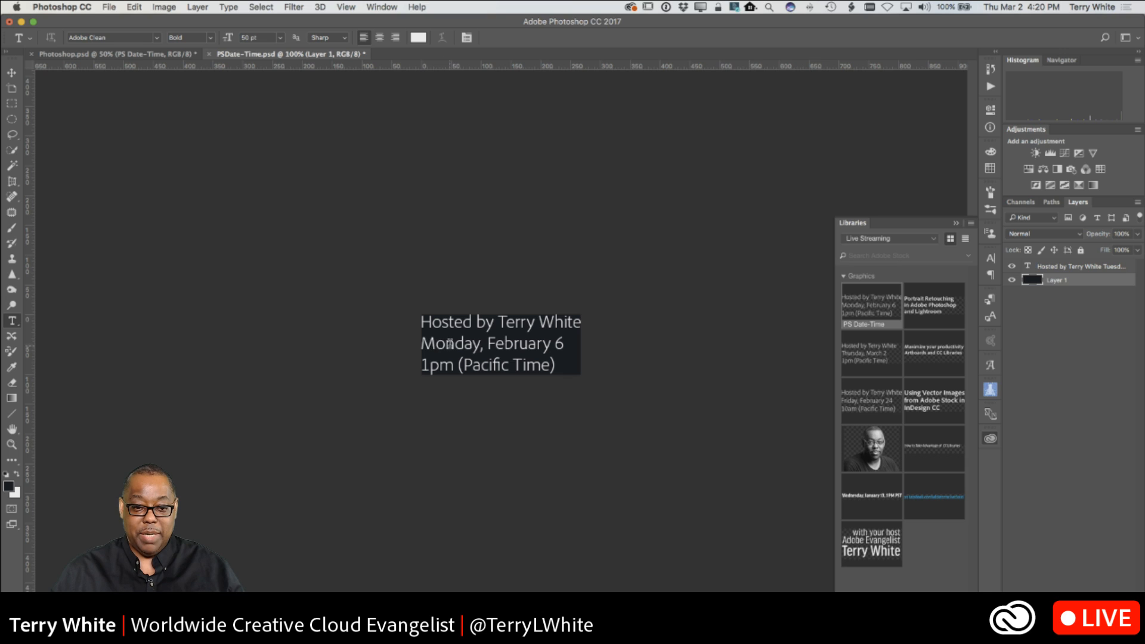
drag(451, 344, 389, 345)
text(Fri)
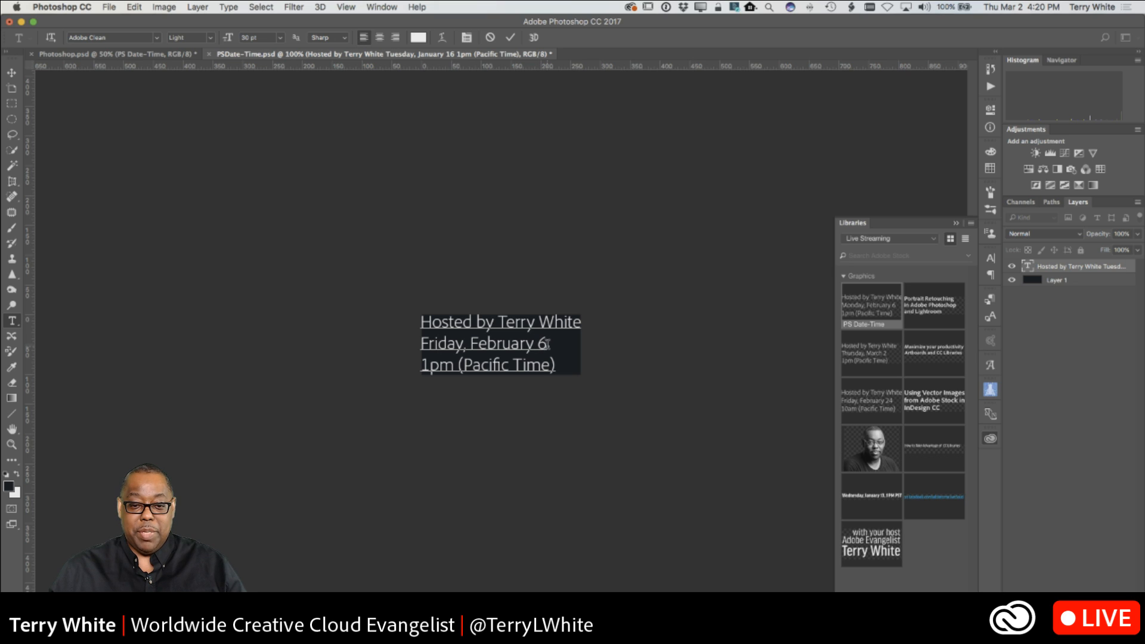
drag(545, 343, 469, 346)
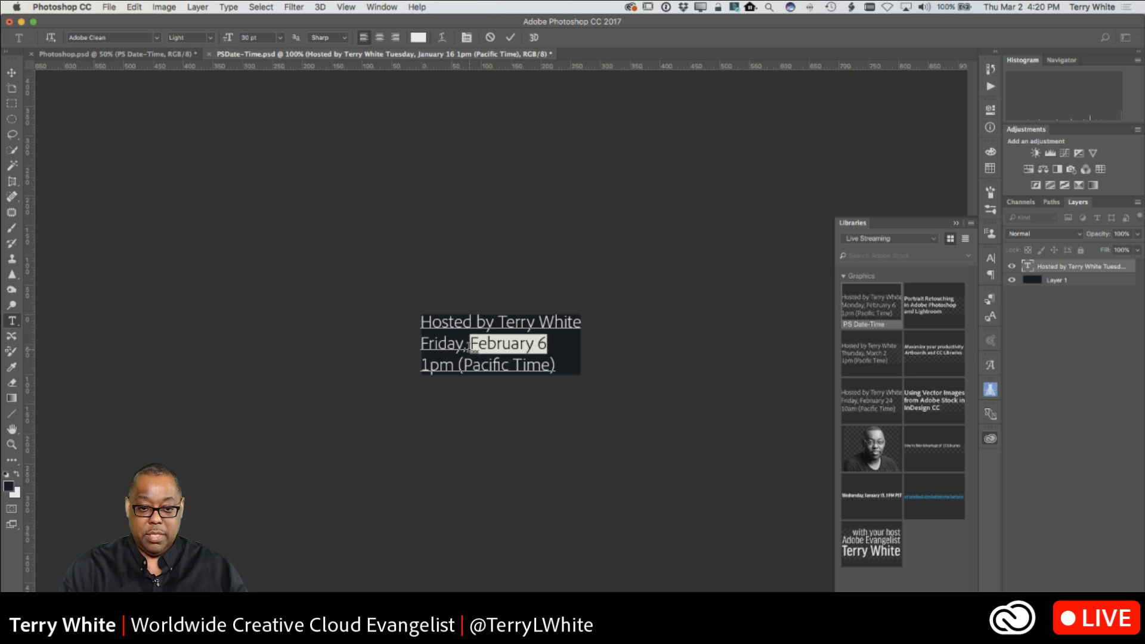
text(March)
key(BackSpace)
key(BackSpace)
key(BackSpace)
text(Mar)
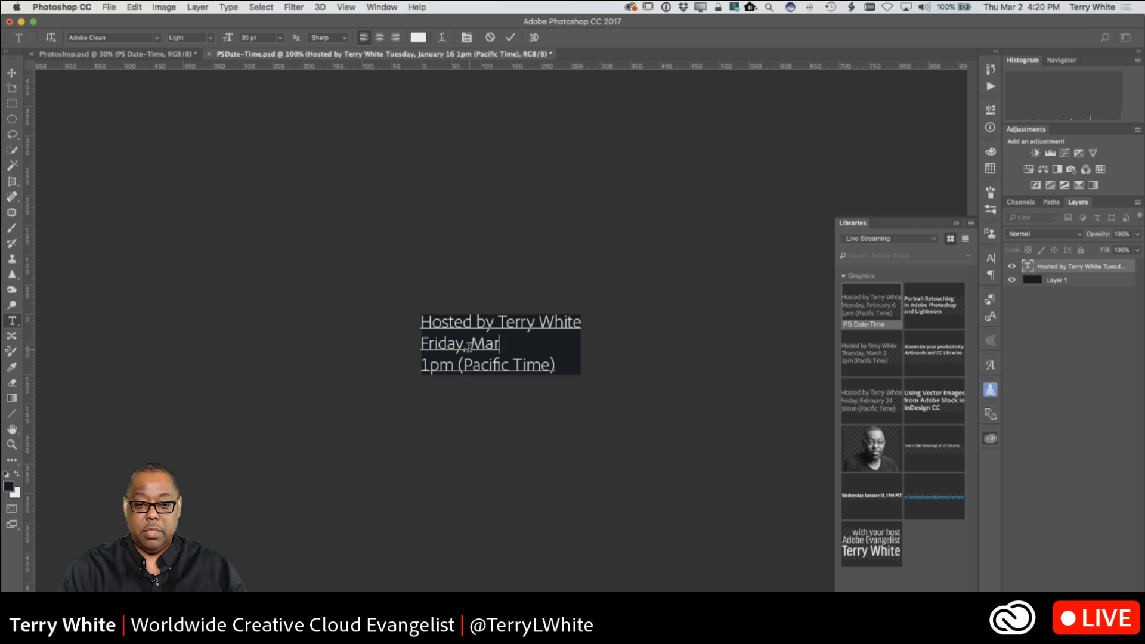
text(ch 3)
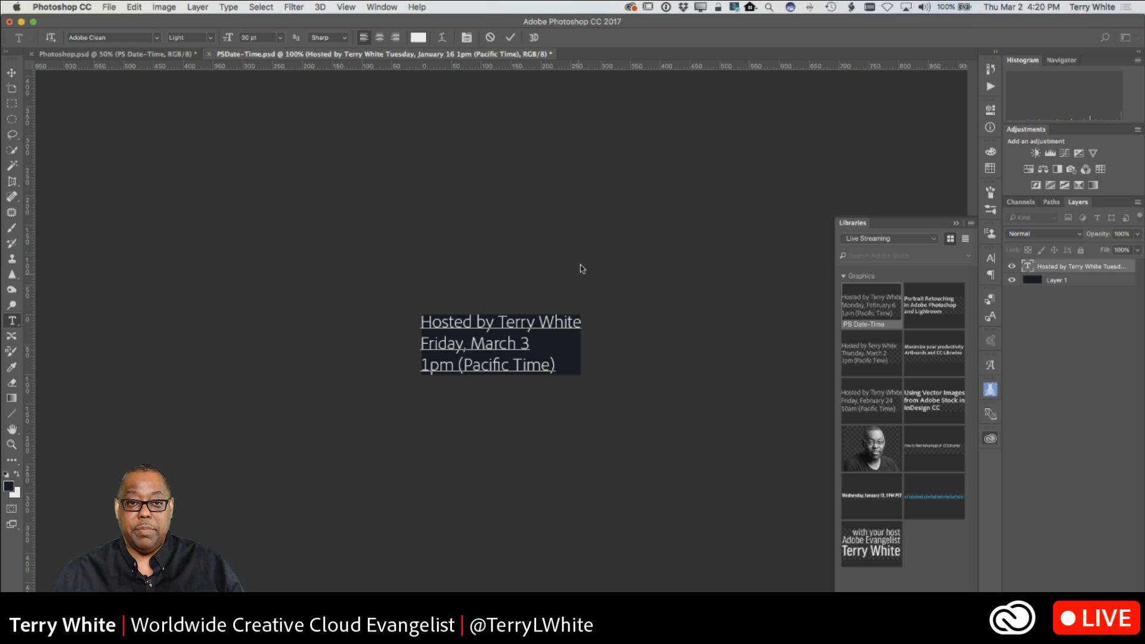
click(510, 37)
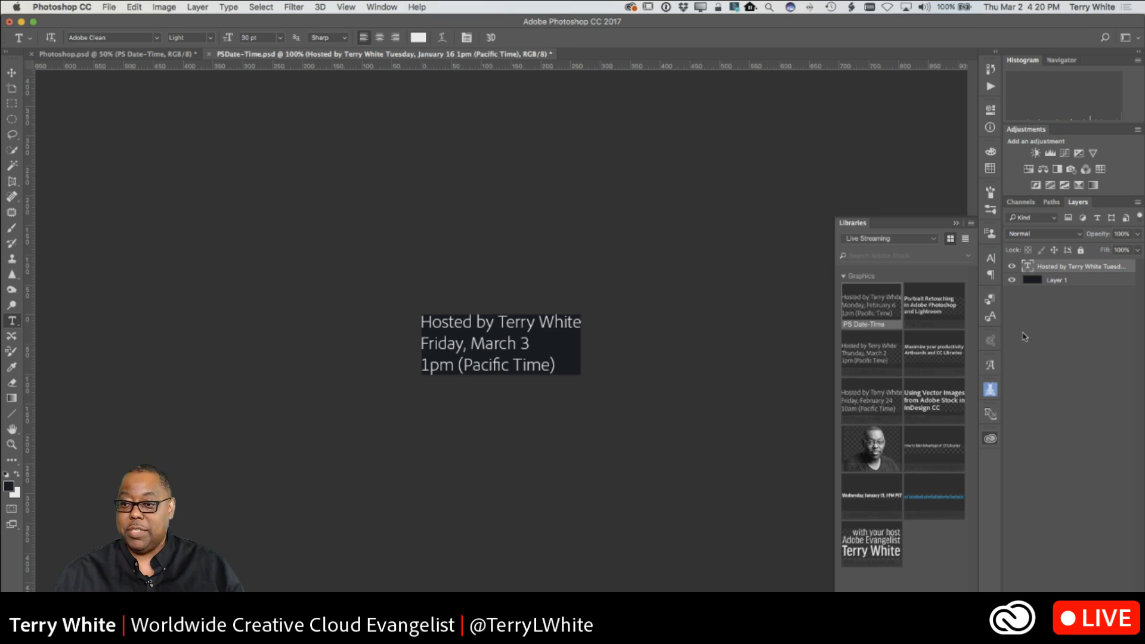
Step: Hide the dark fill layer behind the date text and close the PS Date-Time graphic, saving its changes
click(1011, 280)
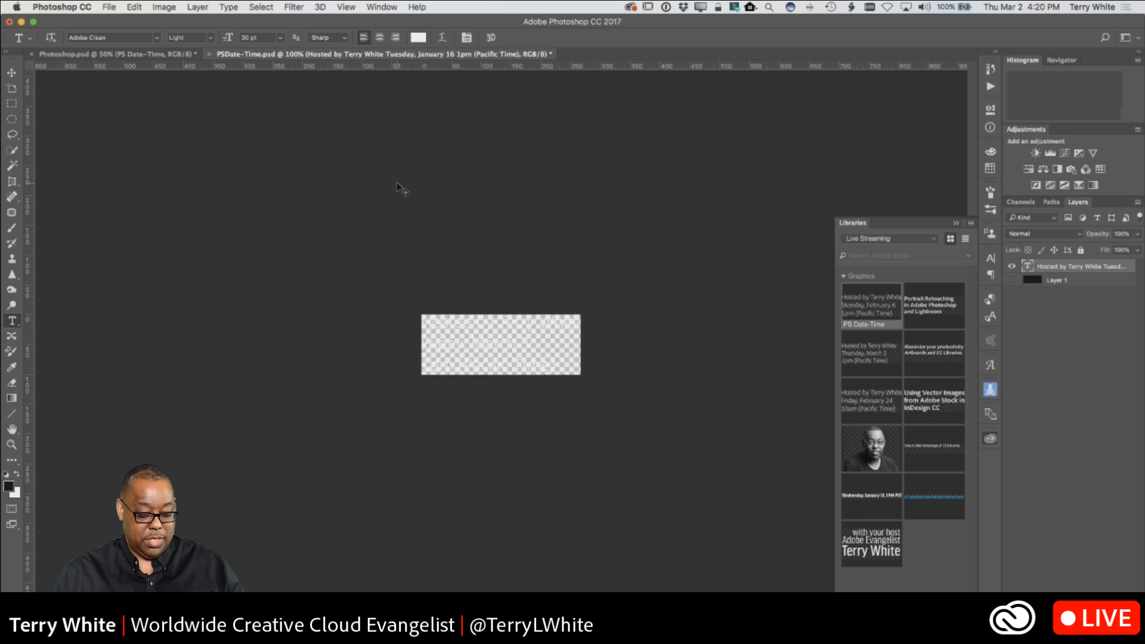
key(super+w)
click(673, 222)
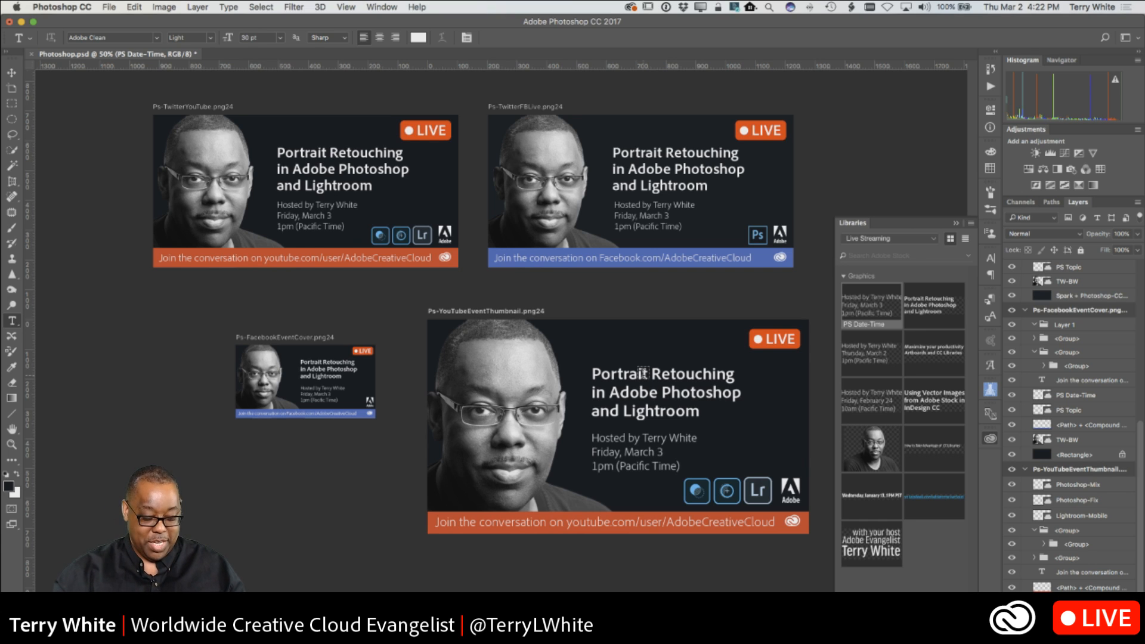
Step: Begin a new document from the Letter print preset with a width of 400 inches and a height of 200 inches
key(super+n)
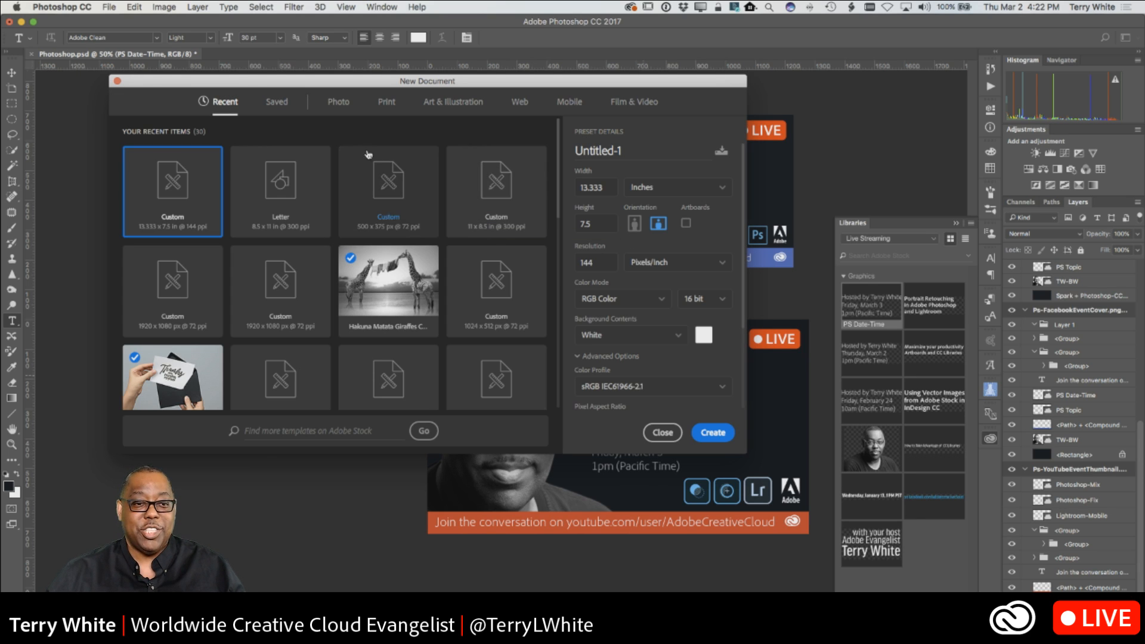
click(398, 112)
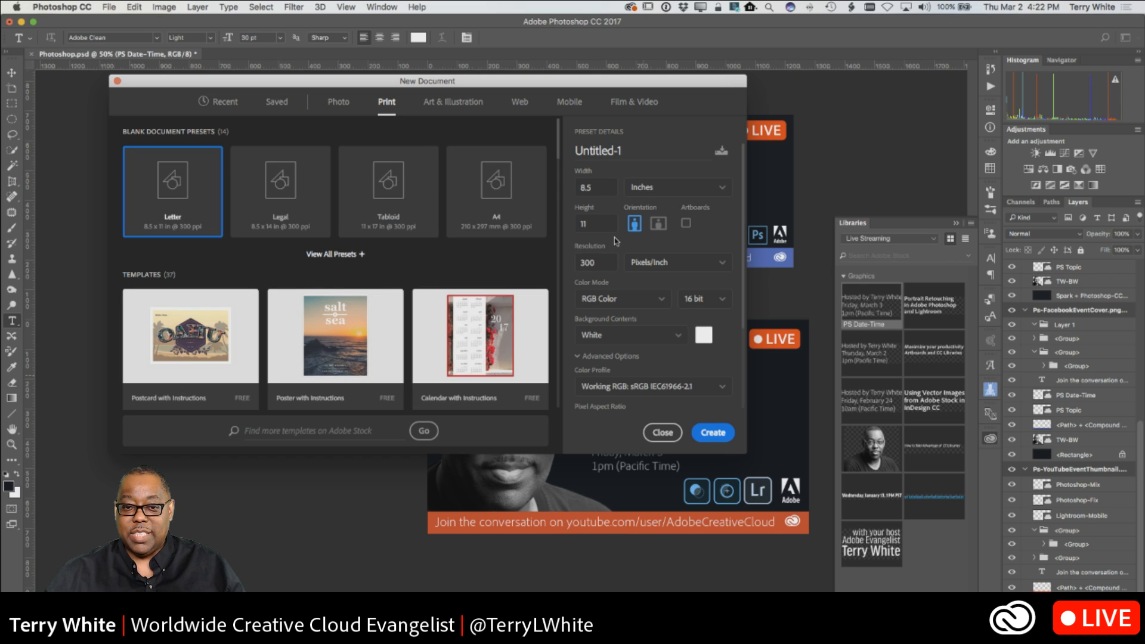
click(597, 191)
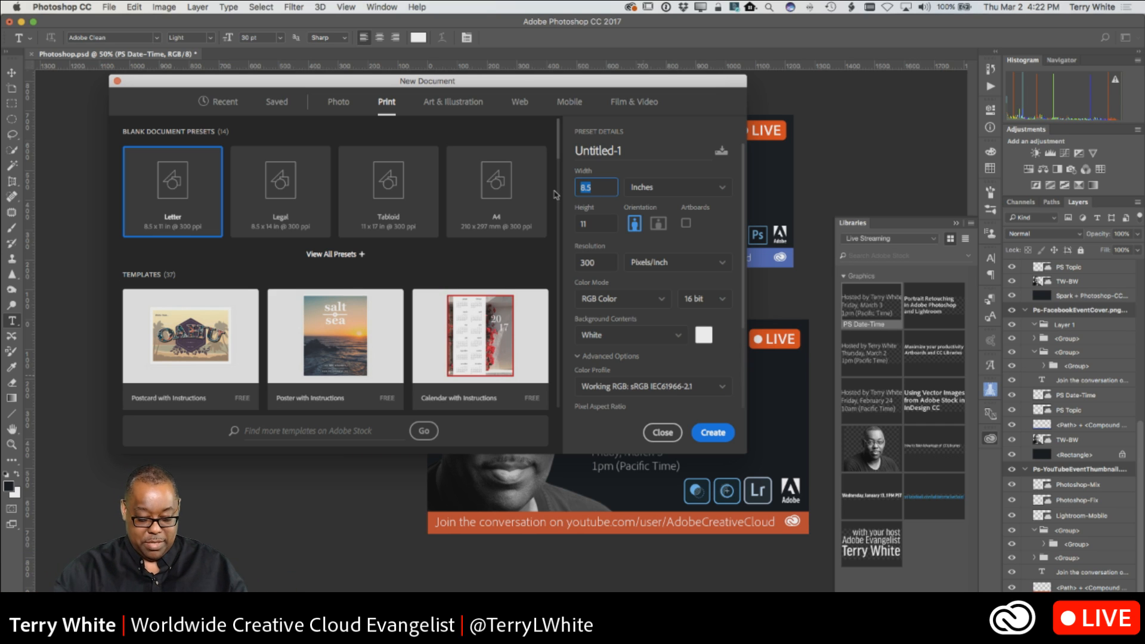
text(300)
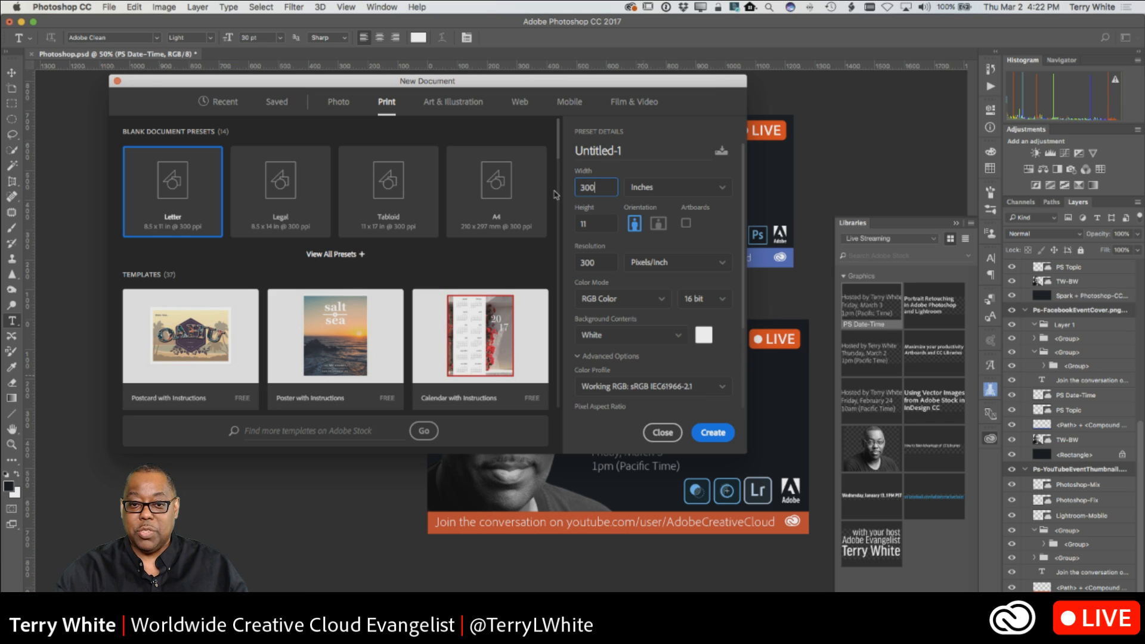
key(Tab)
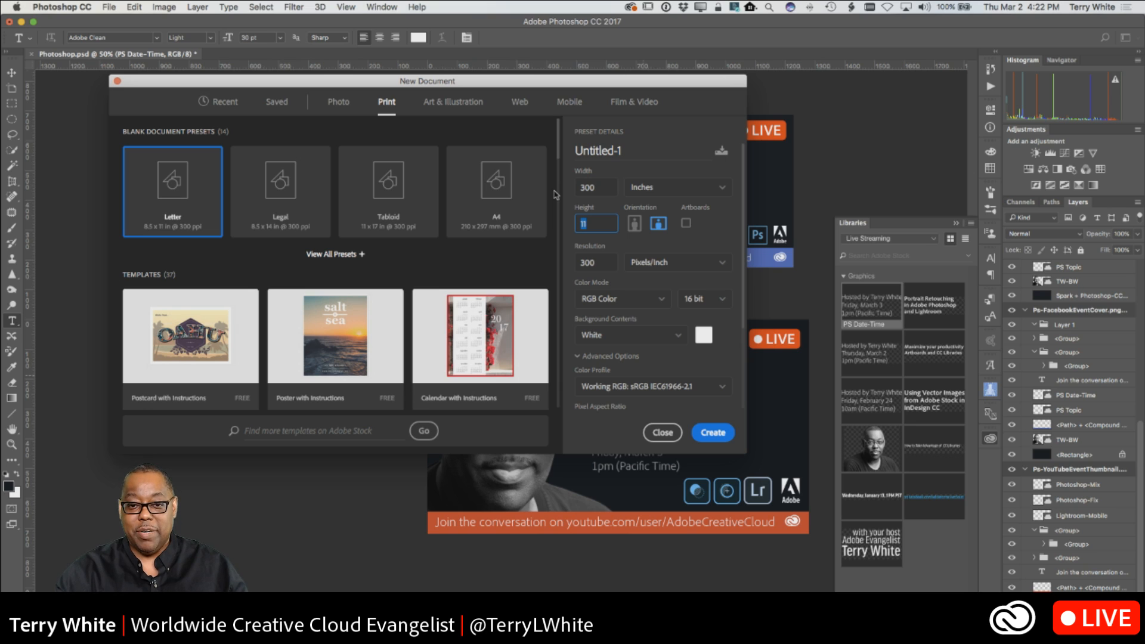
text(100)
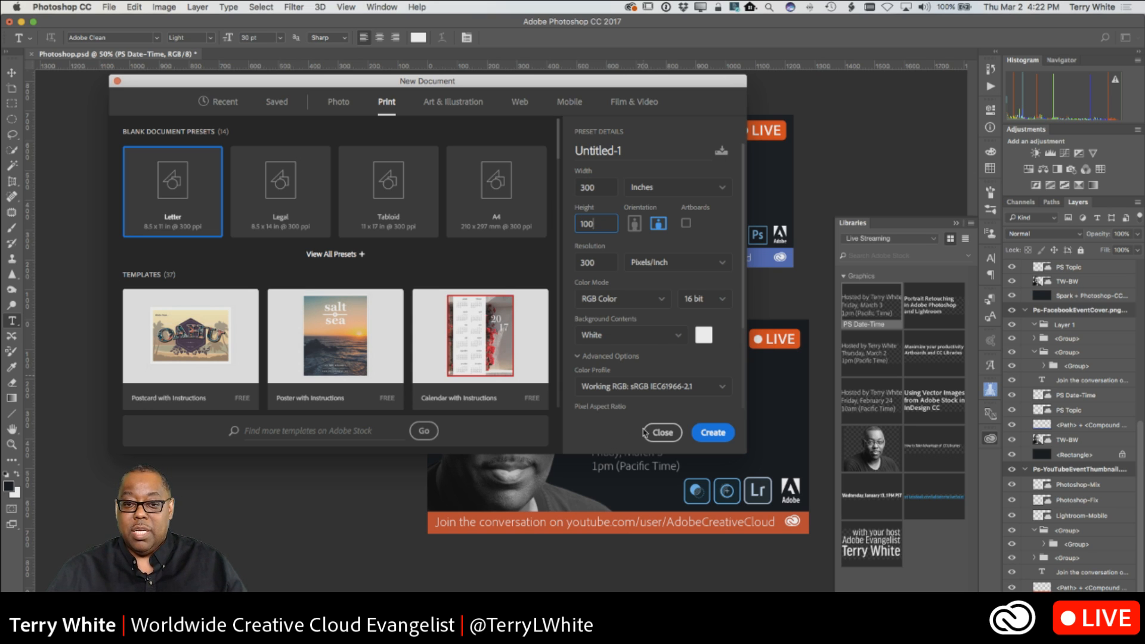
drag(599, 188, 570, 190)
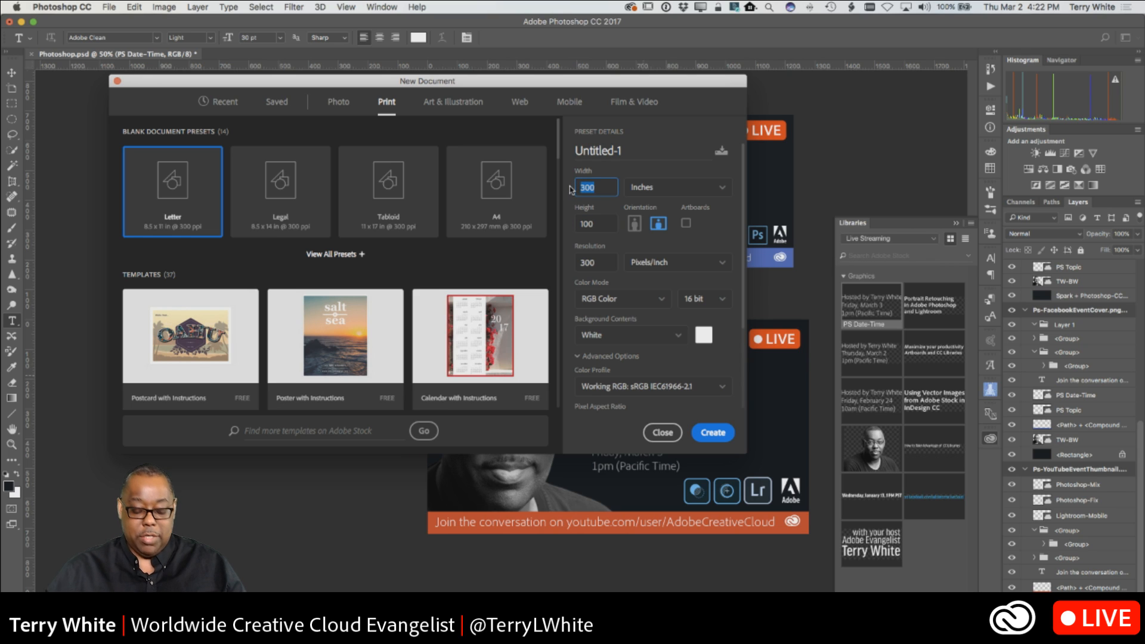
text(400)
key(Tab)
text(200)
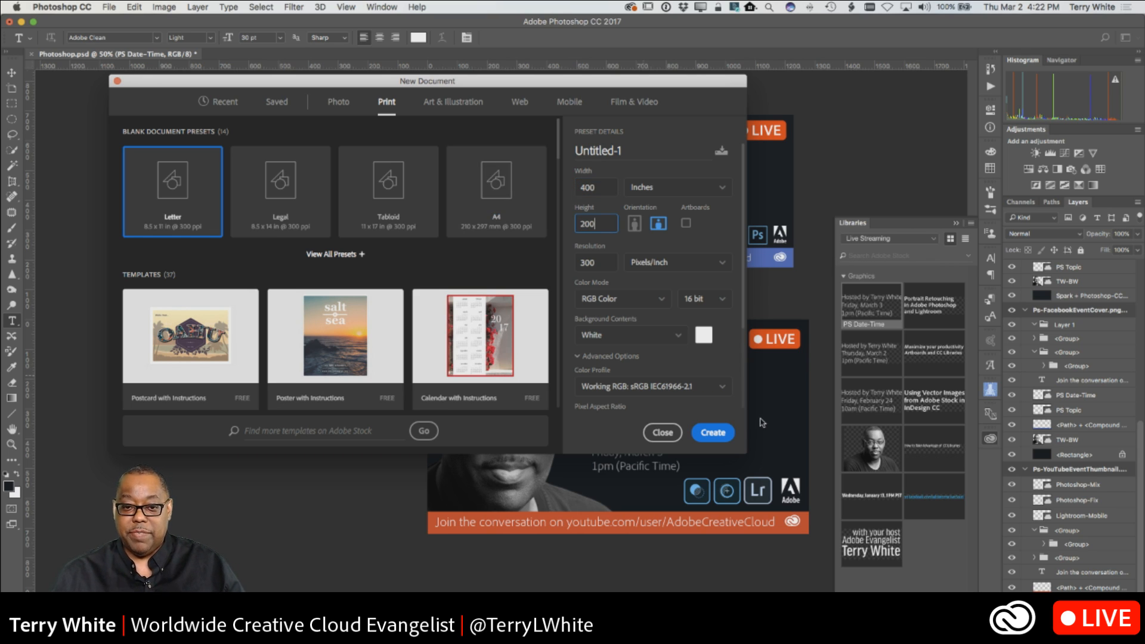
Step: Set the new document's background contents to Transparent and try to create the document
click(680, 339)
scroll(647, 387, down, 3)
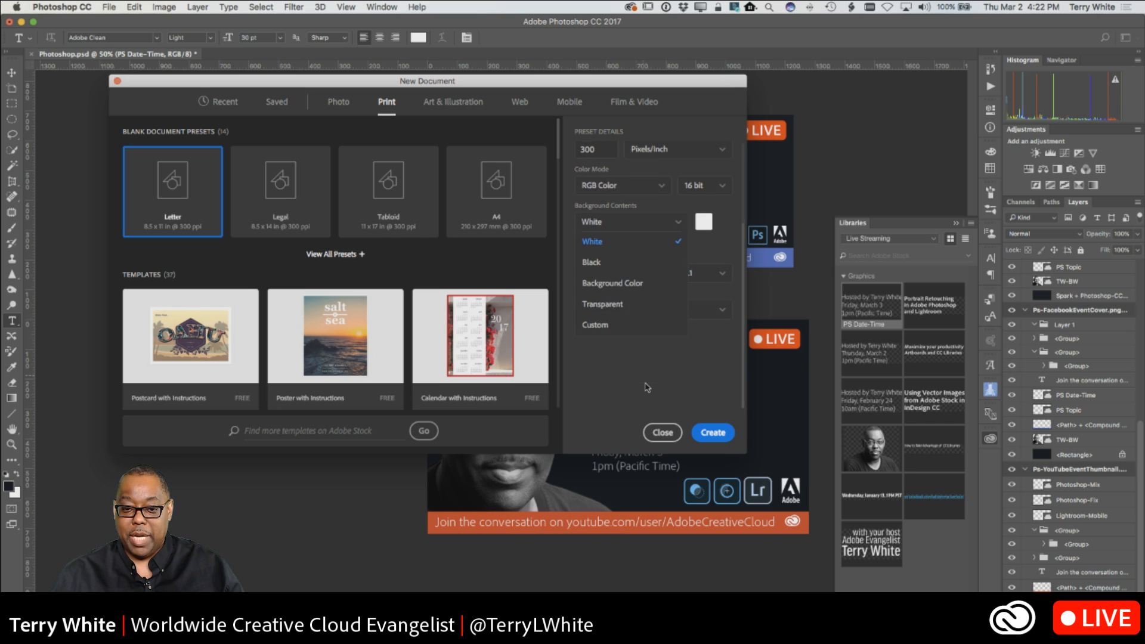
click(626, 306)
scroll(711, 357, up, 3)
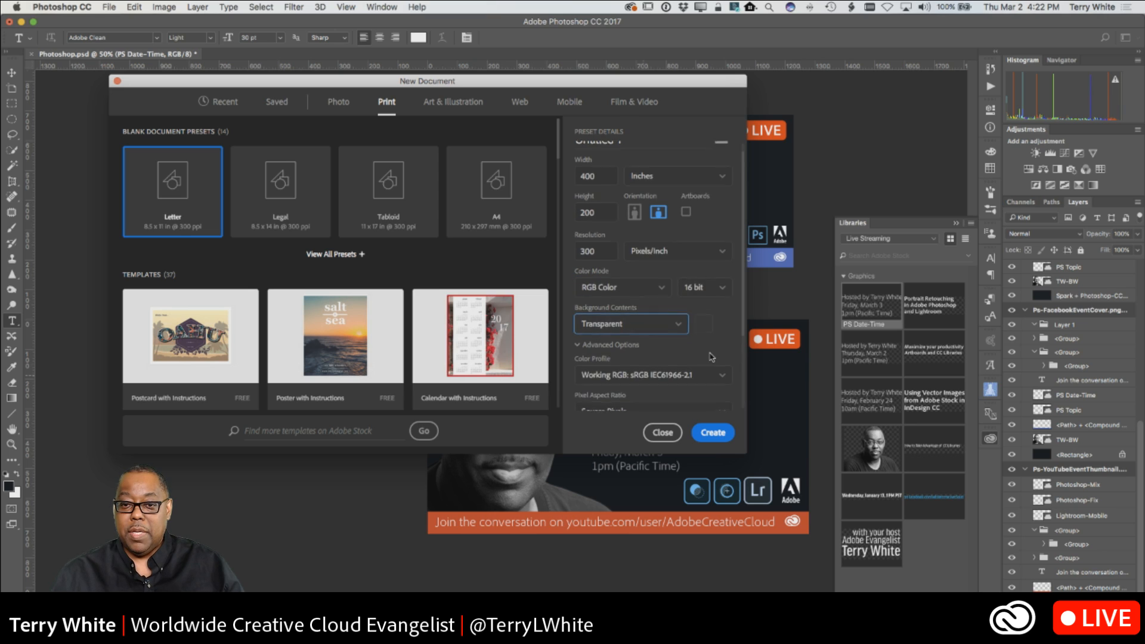
click(708, 433)
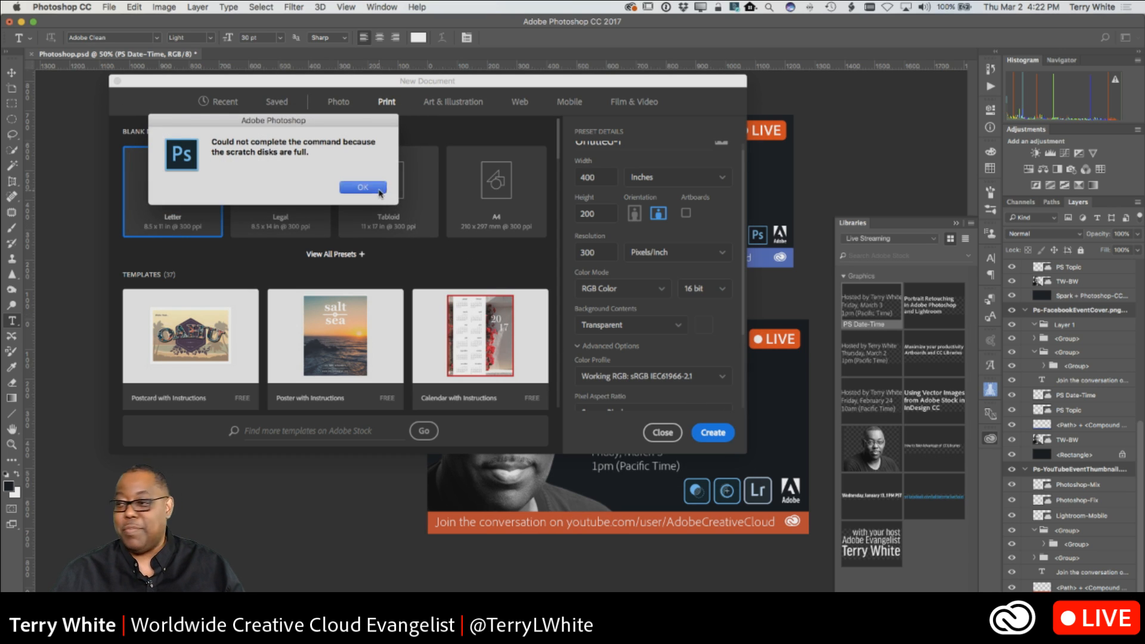
click(378, 190)
Step: Empty the Trash in Finder, check the available disk space in a new Finder window, and return to Photoshop
click(16, 7)
click(424, 202)
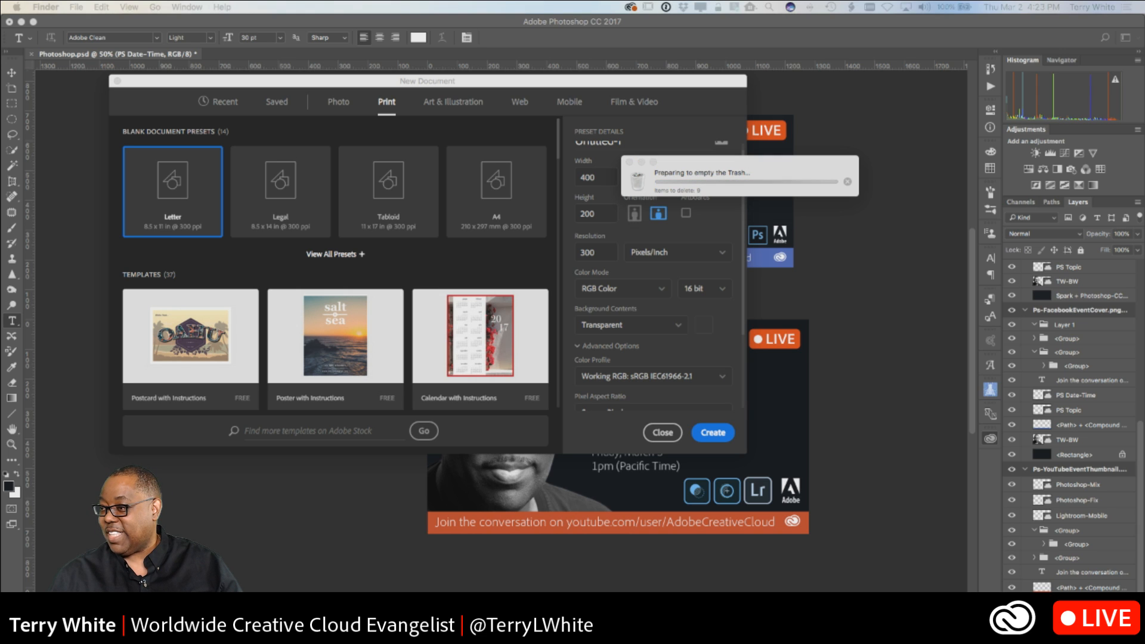
key(super+n)
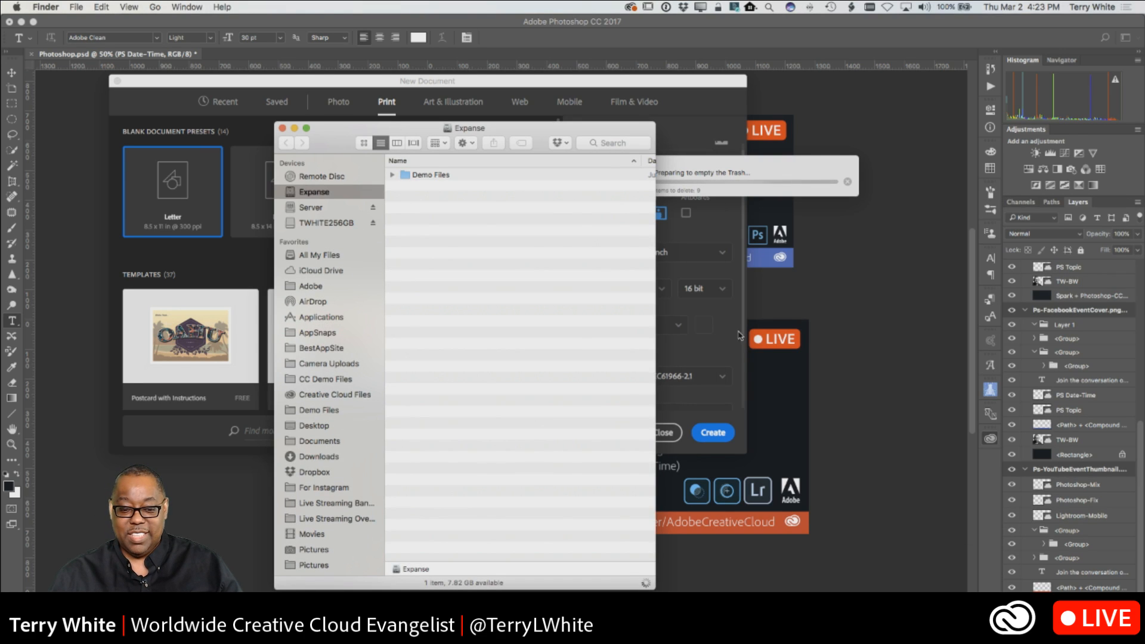
drag(398, 128, 1144, 179)
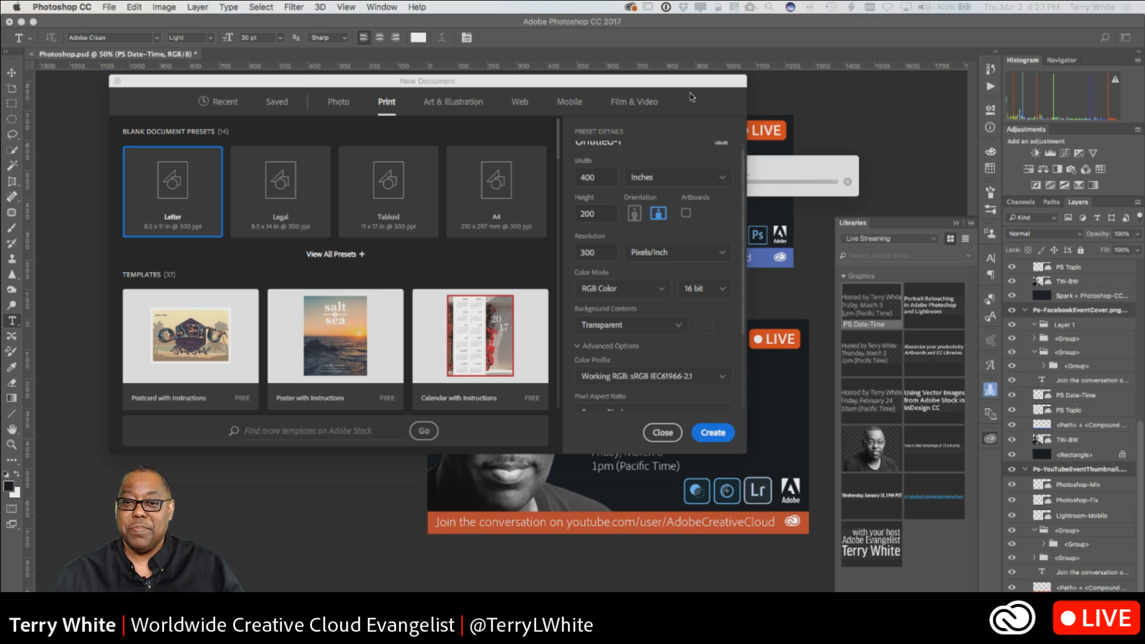
click(737, 309)
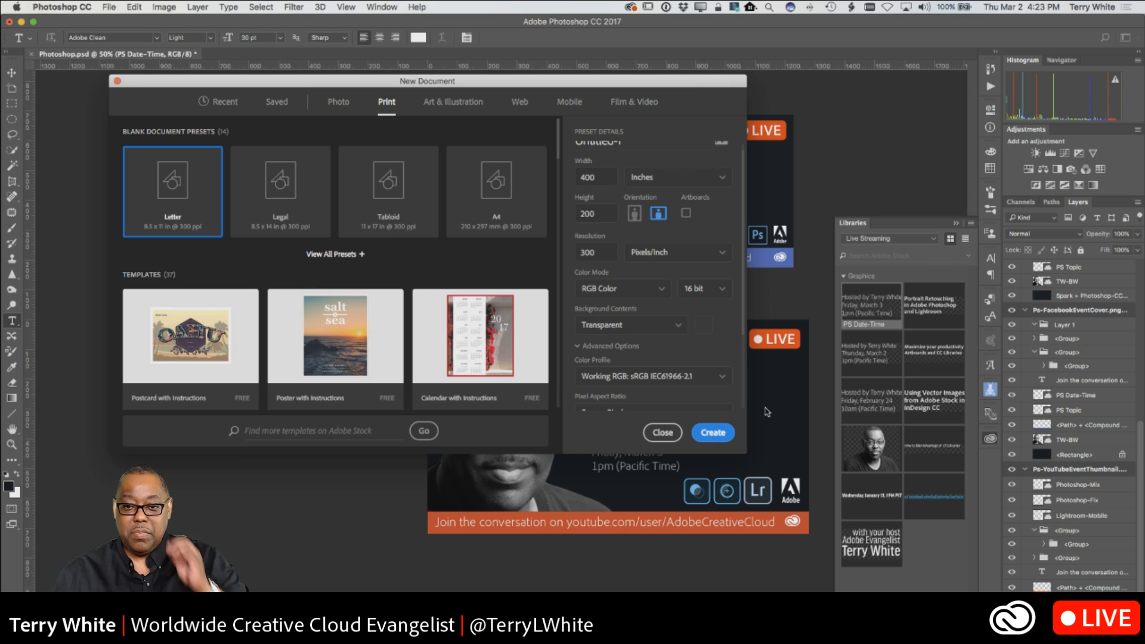
Step: Try again to create the 400 by 200 inch transparent document, and close the new document setup
click(714, 431)
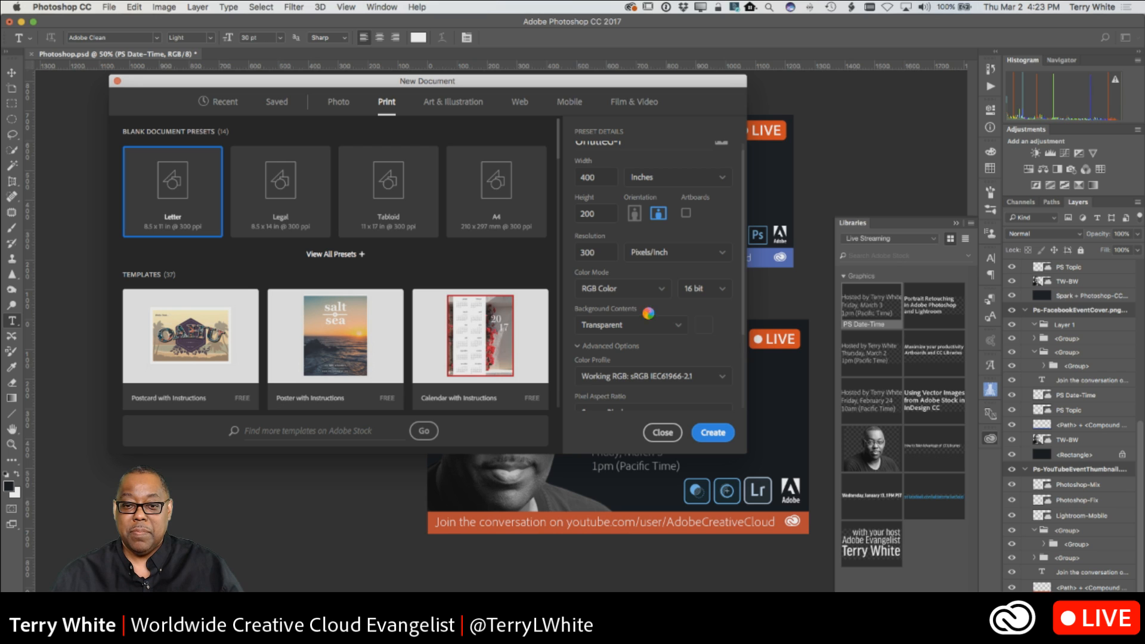
click(350, 189)
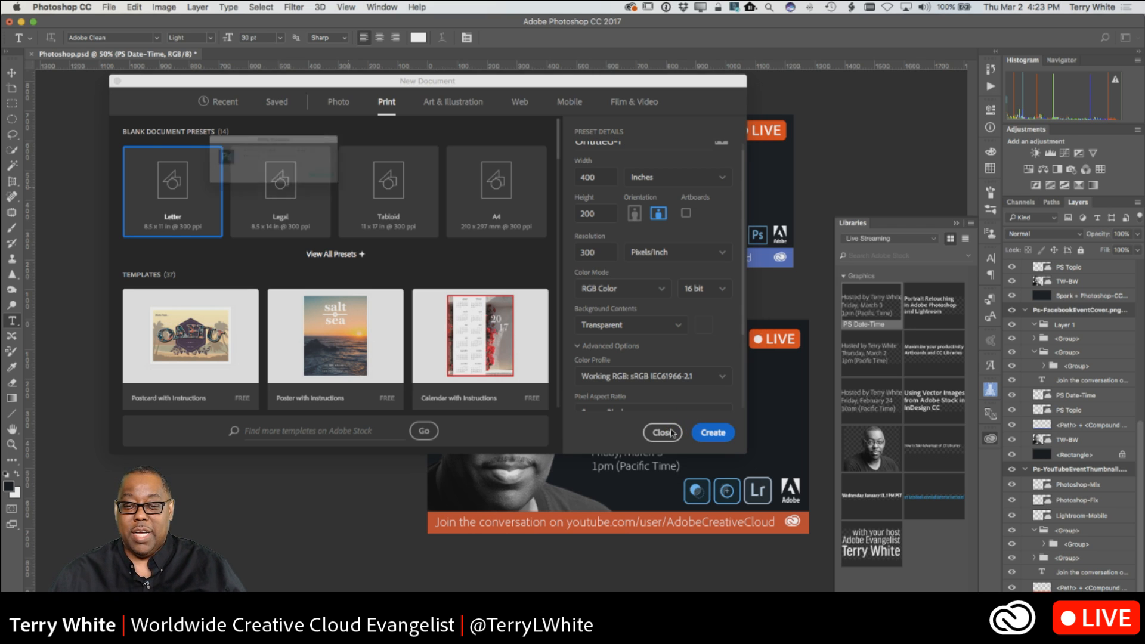
click(375, 190)
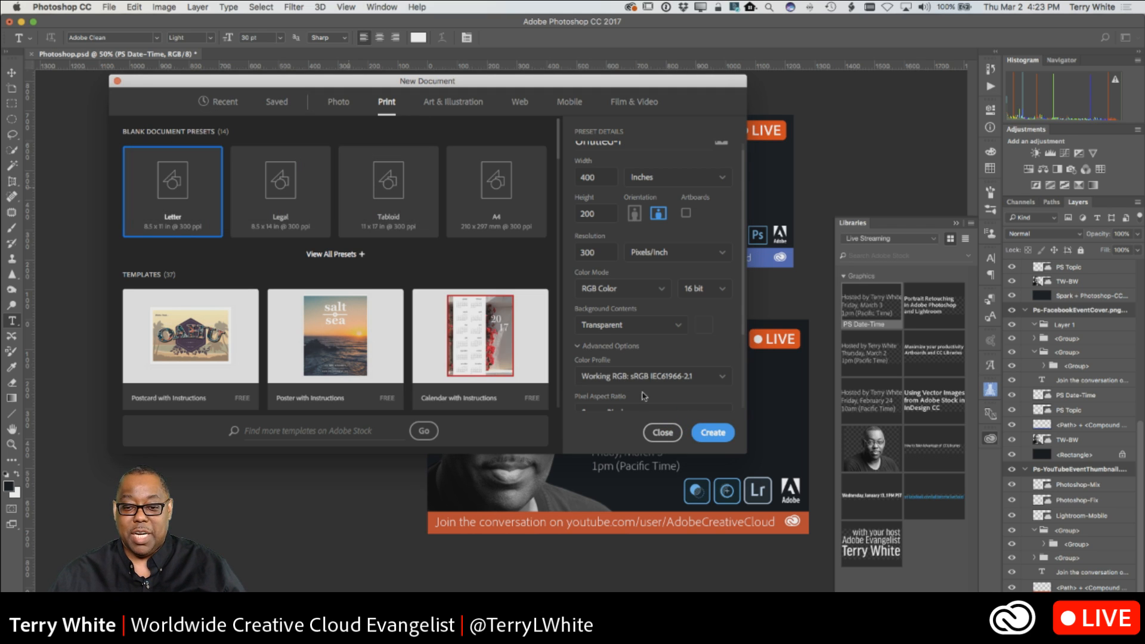
click(662, 433)
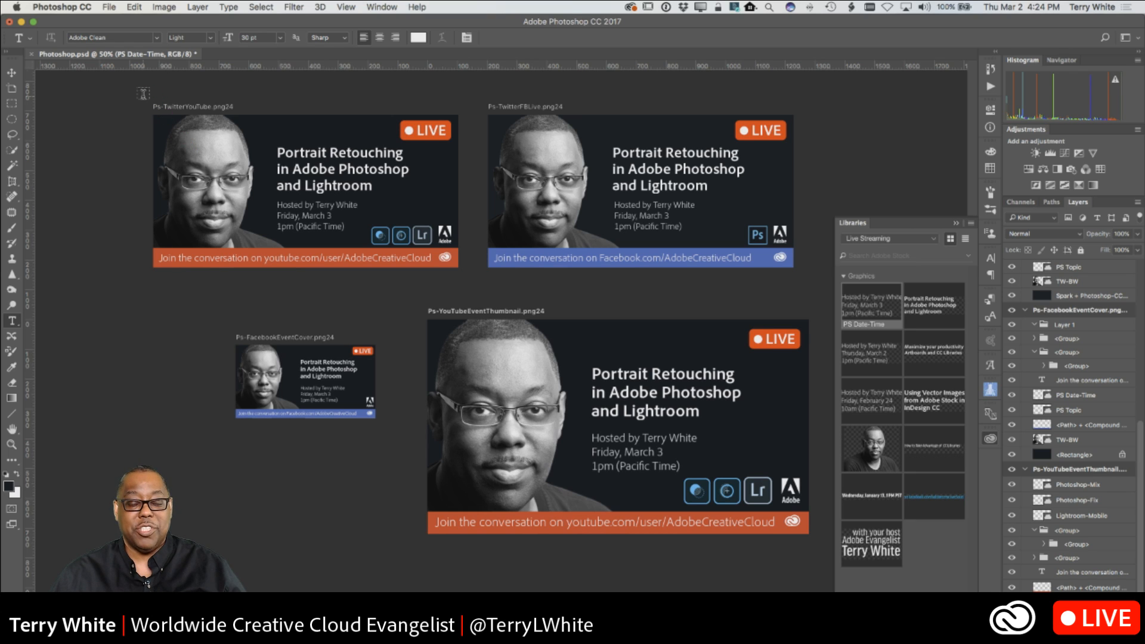
Step: Check whether image asset generation is turned on for the Photoshop.psd document
click(109, 8)
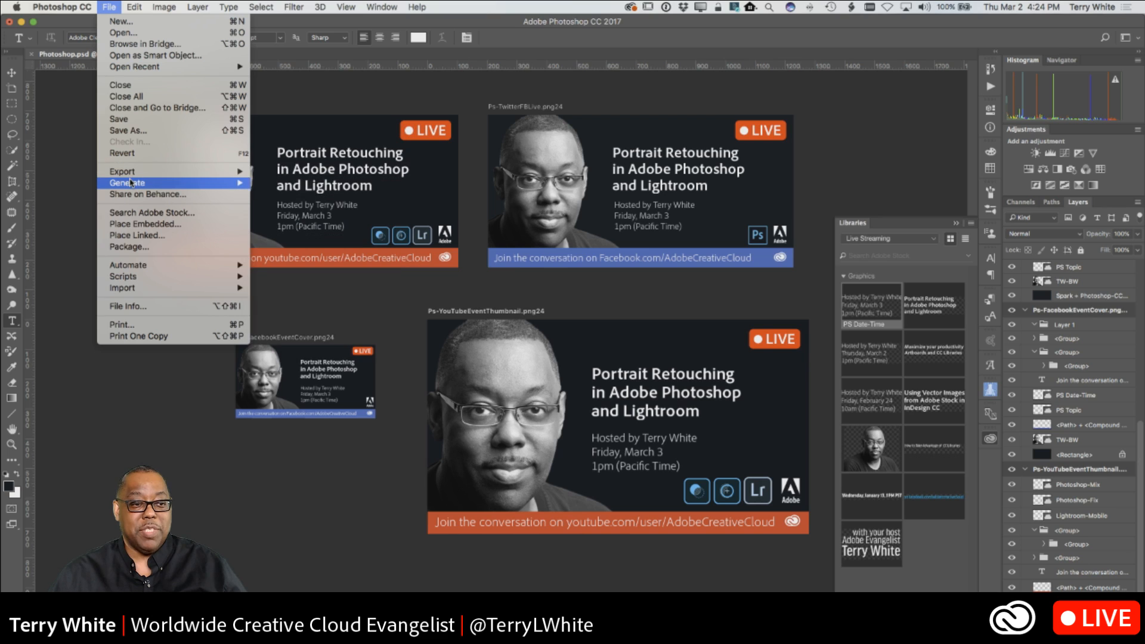
mouse_move(131, 183)
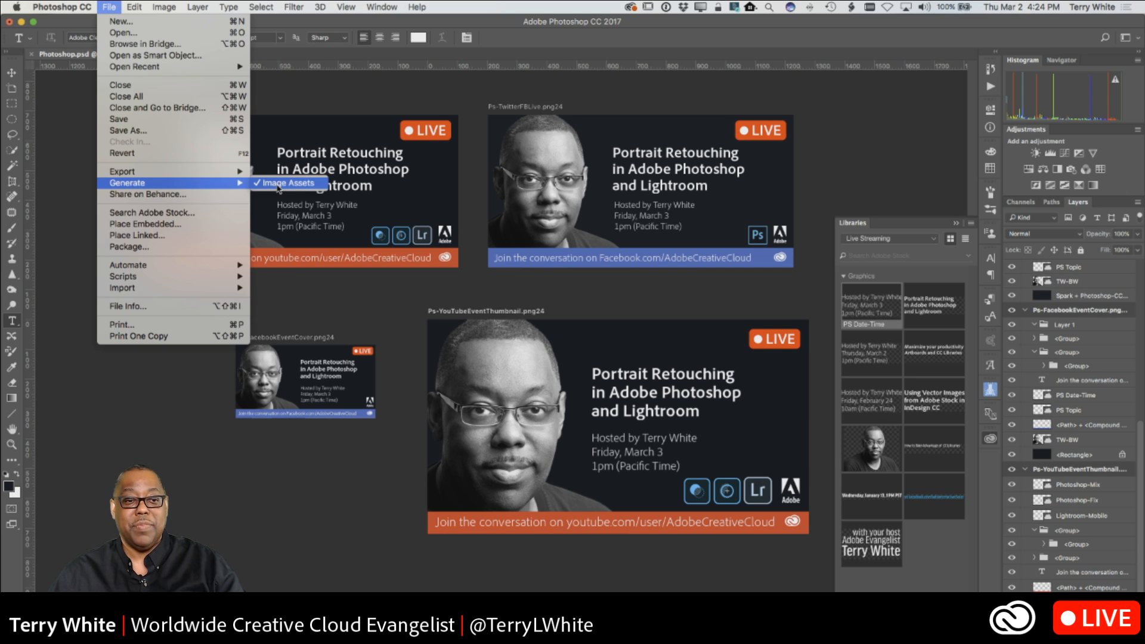
click(135, 7)
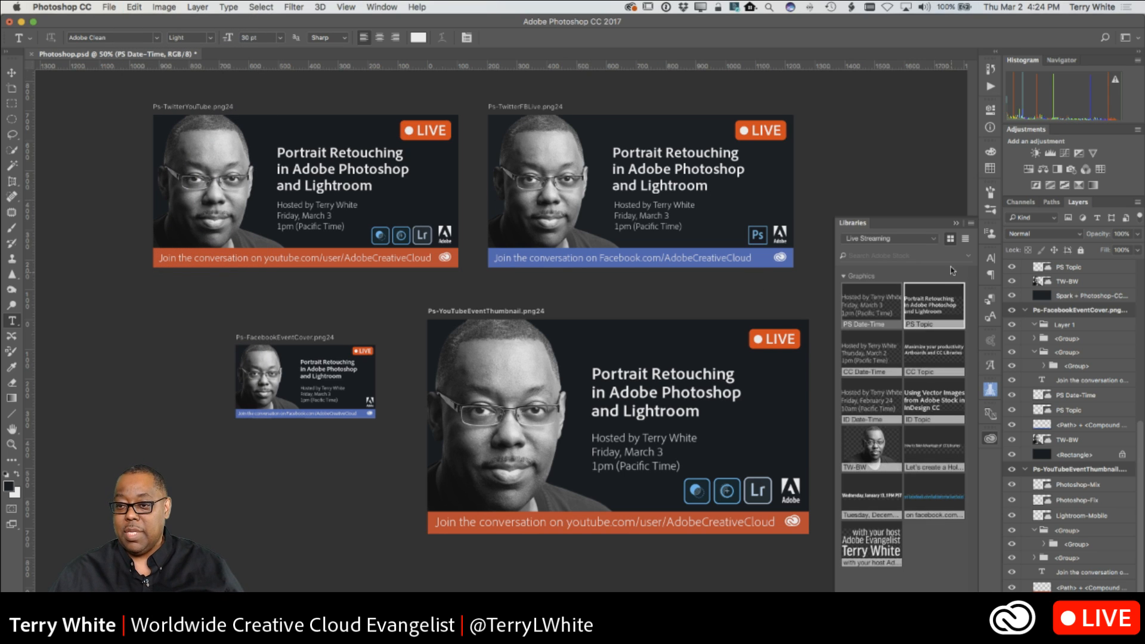
Step: Collapse the library and the layer lists of all four artboards
click(955, 223)
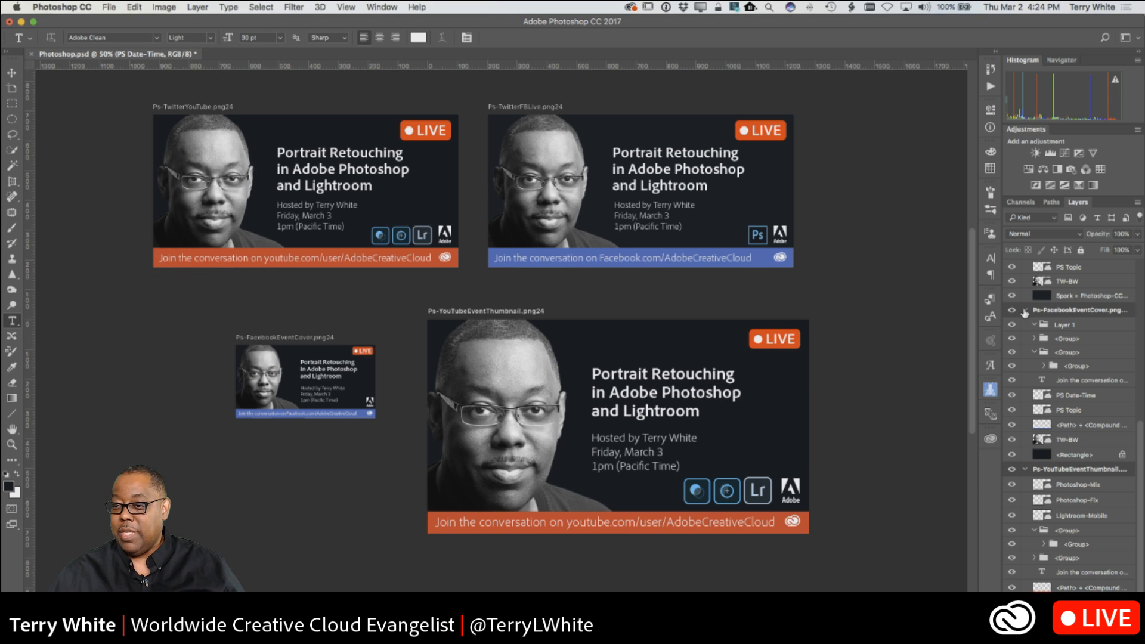
click(1024, 310)
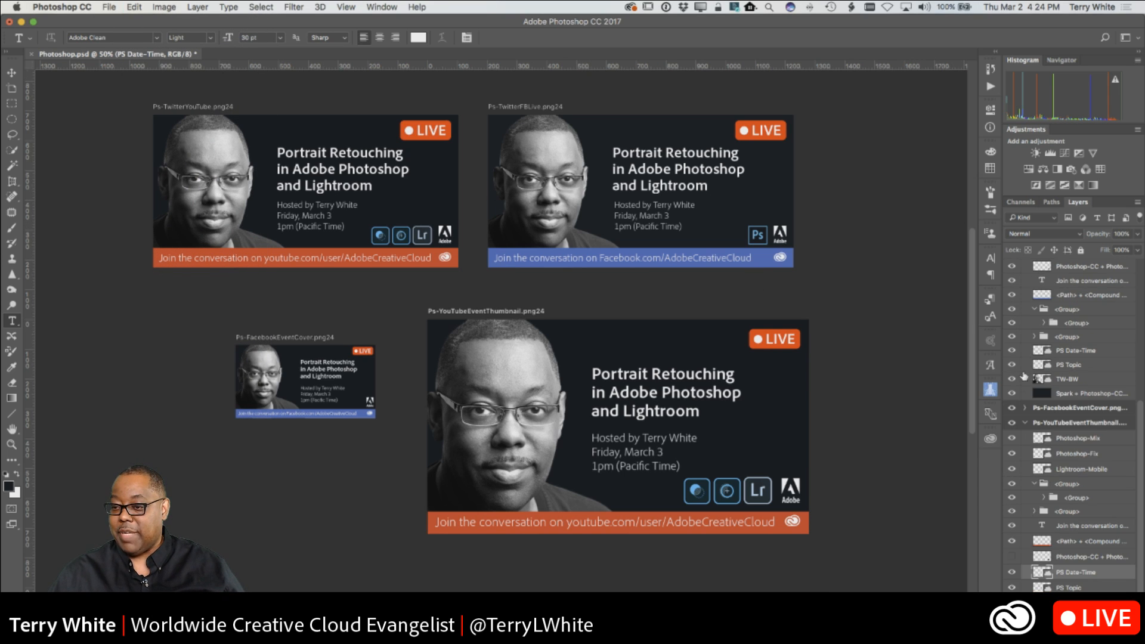
click(1024, 424)
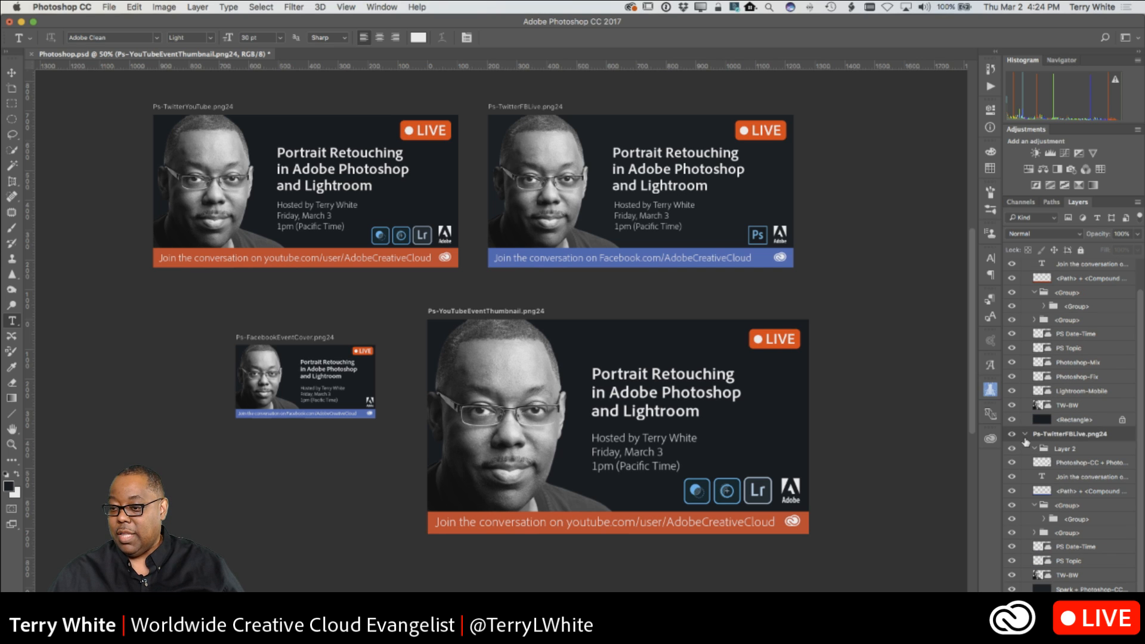
click(1025, 435)
click(1025, 267)
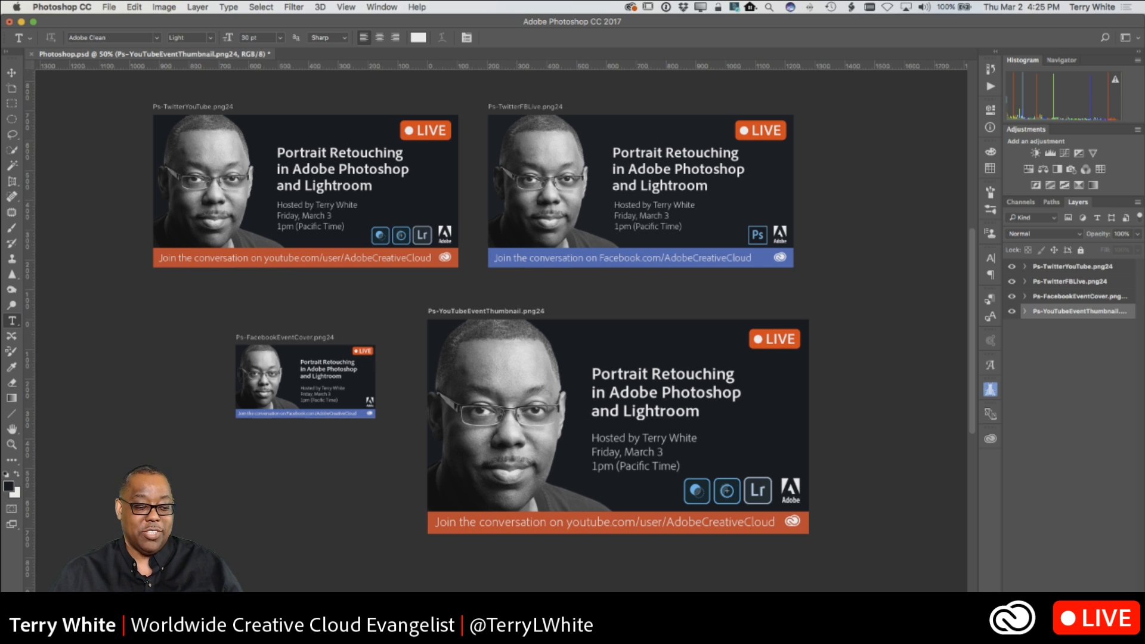
Step: Switch to Finder, open the Photoshop-assets folder in 2017 Social Banners, and preview the generated Ps-YouTubeEventThumbnail.png
click(258, 620)
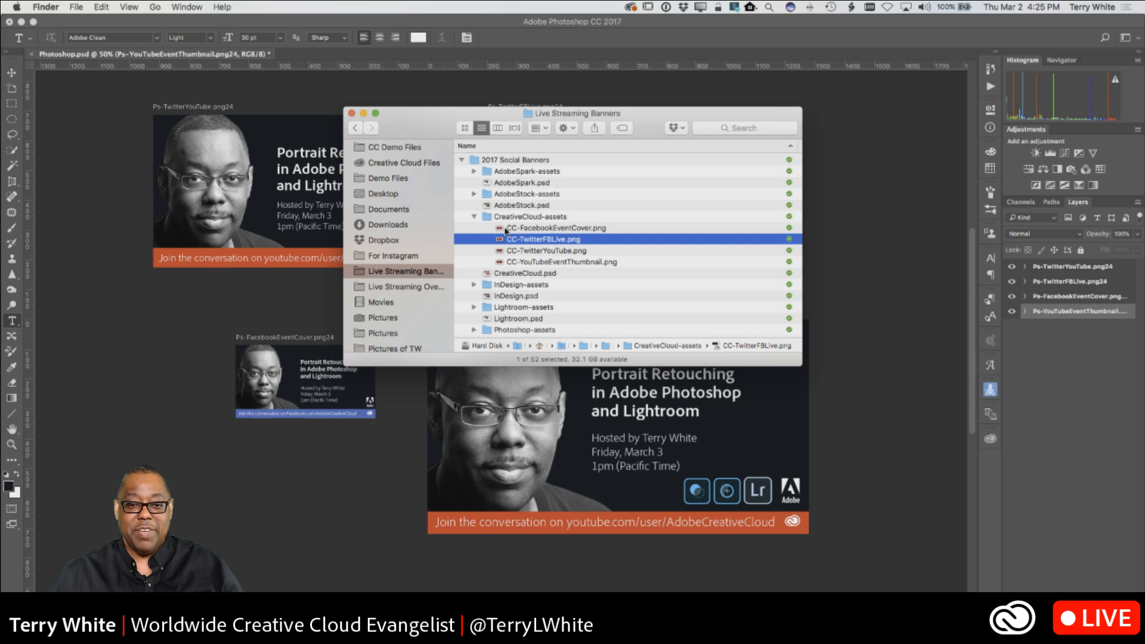
click(474, 217)
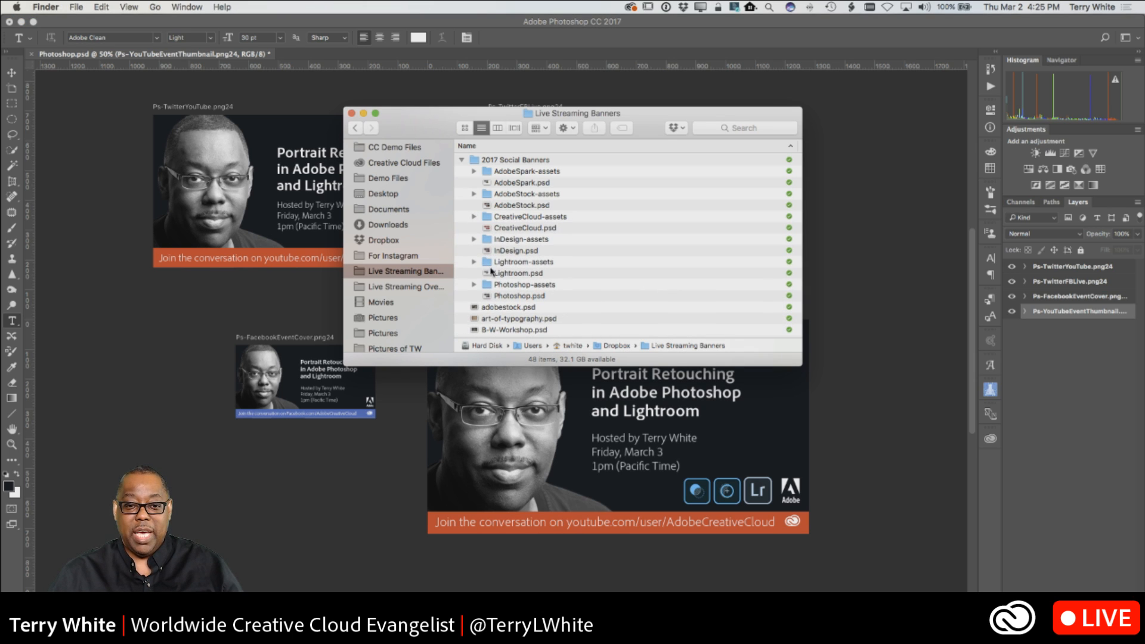
double_click(487, 286)
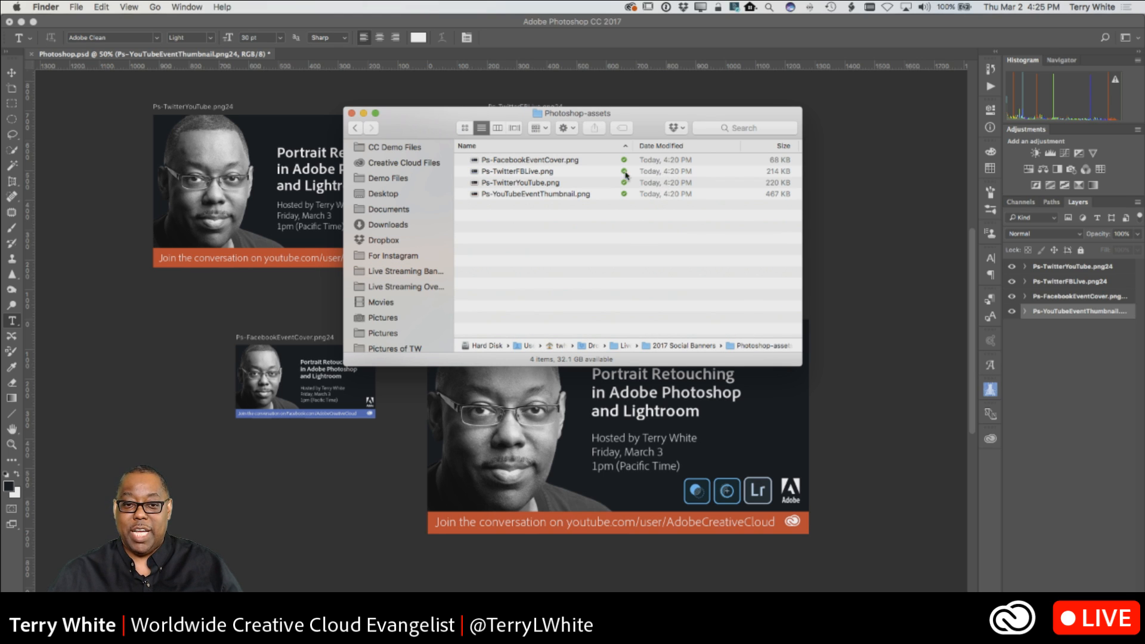
click(535, 194)
key(space)
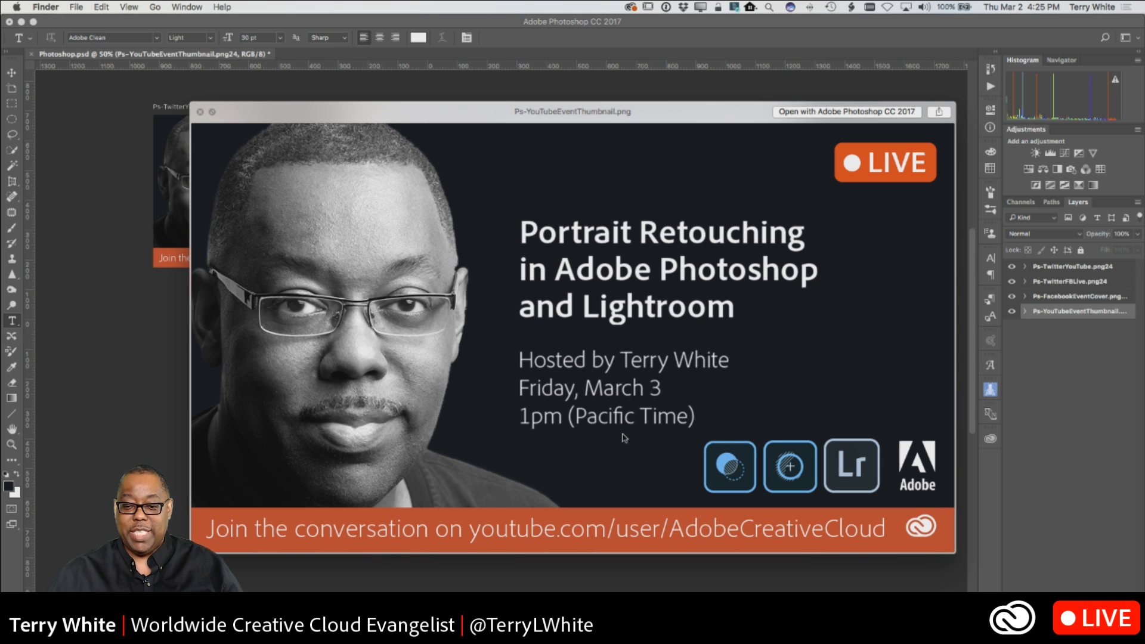
key(space)
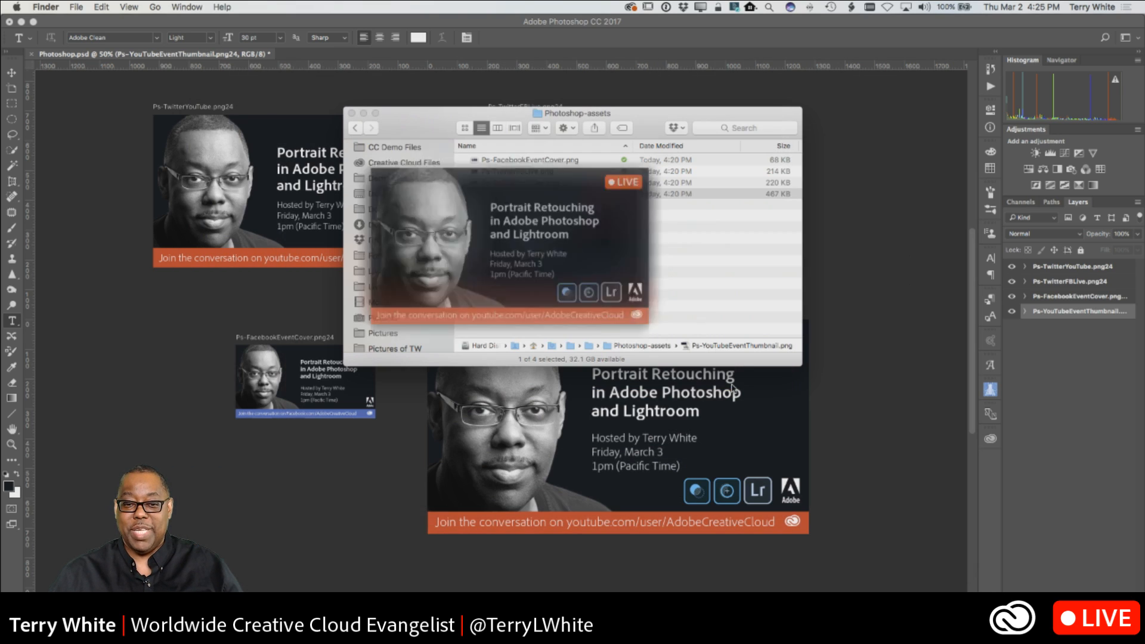
Step: Return to Photoshop and hide the Photoshop-Mix and Photoshop-Fix layers in the Ps-YouTubeEventThumbnail artboard
click(738, 419)
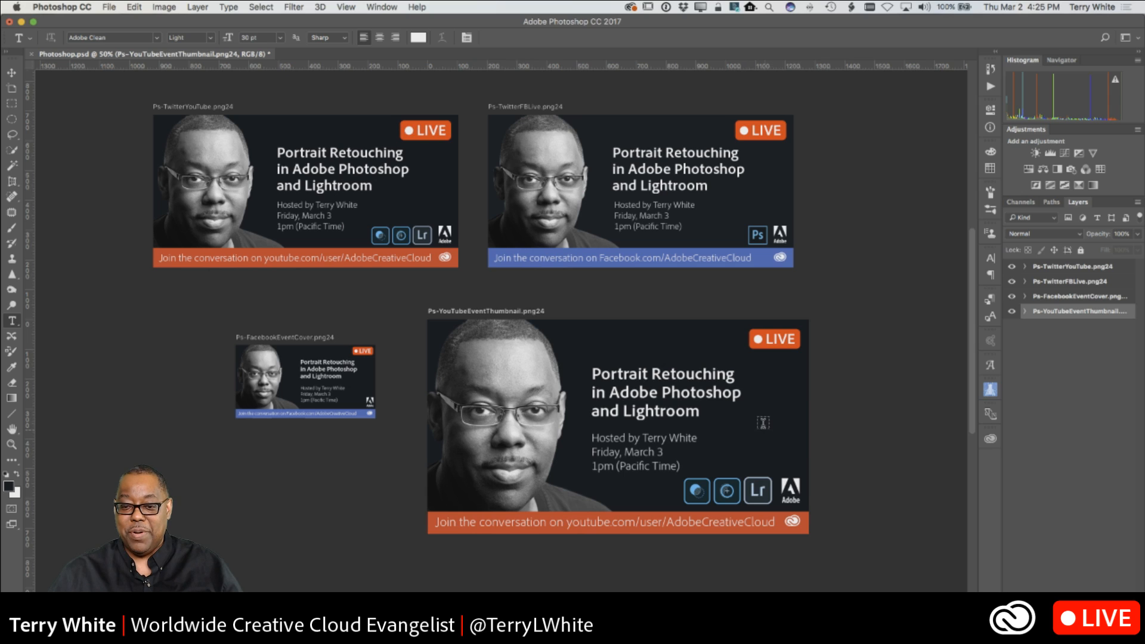
click(1025, 311)
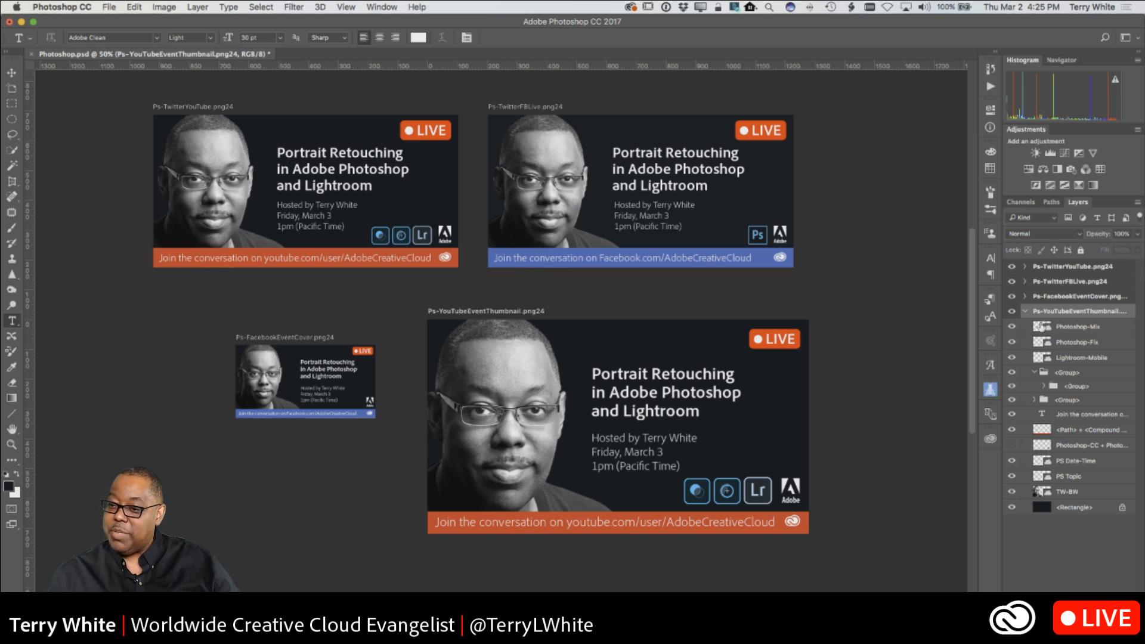
click(1012, 326)
click(1012, 343)
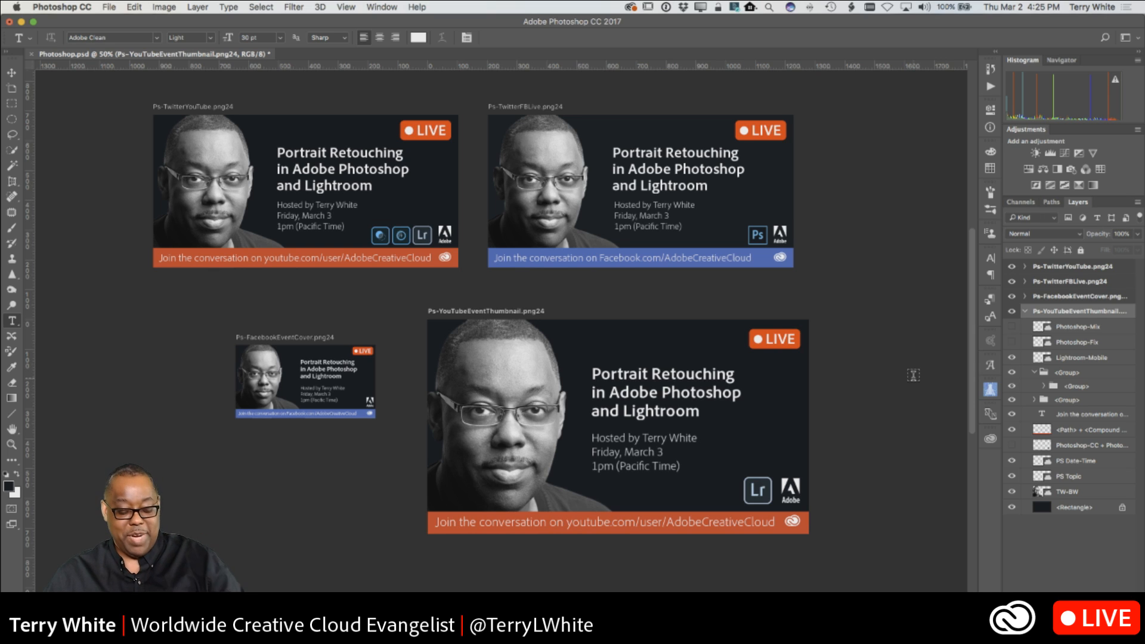
Step: Switch to Finder, preview the regenerated Ps-YouTubeEventThumbnail.png without the Mix and Fix logos, and return to Photoshop
key(super+Tab)
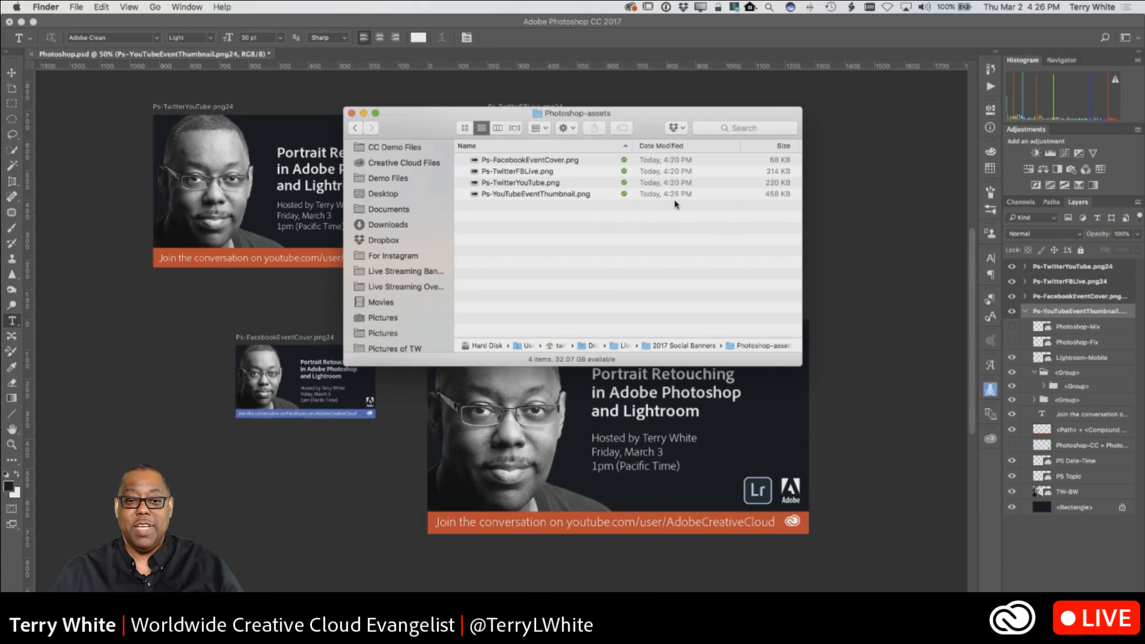
click(567, 196)
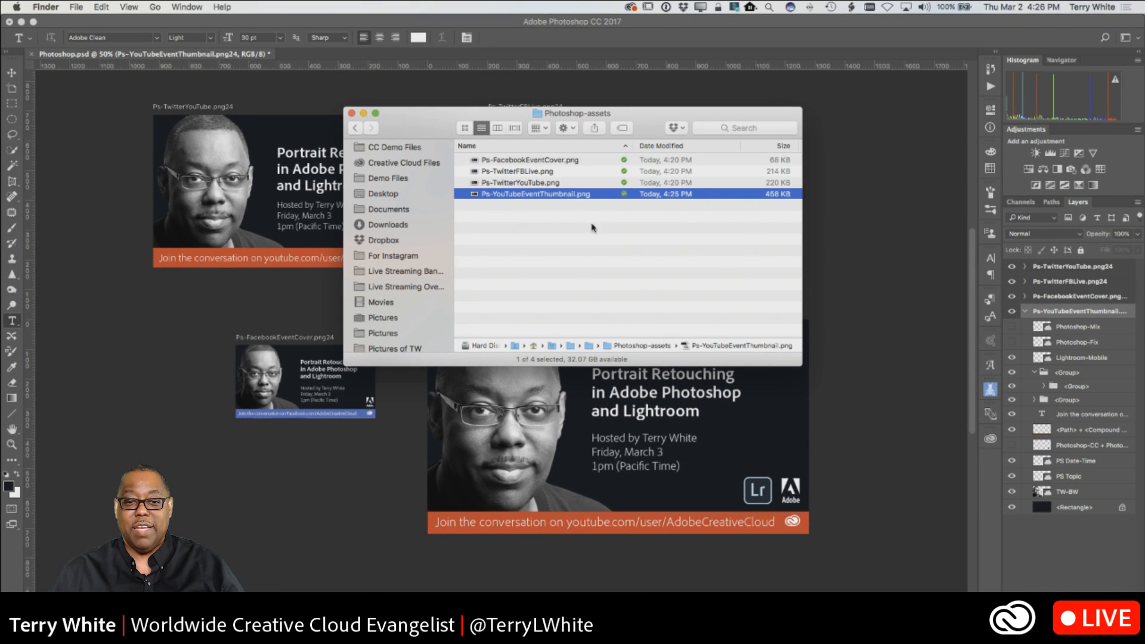
key(space)
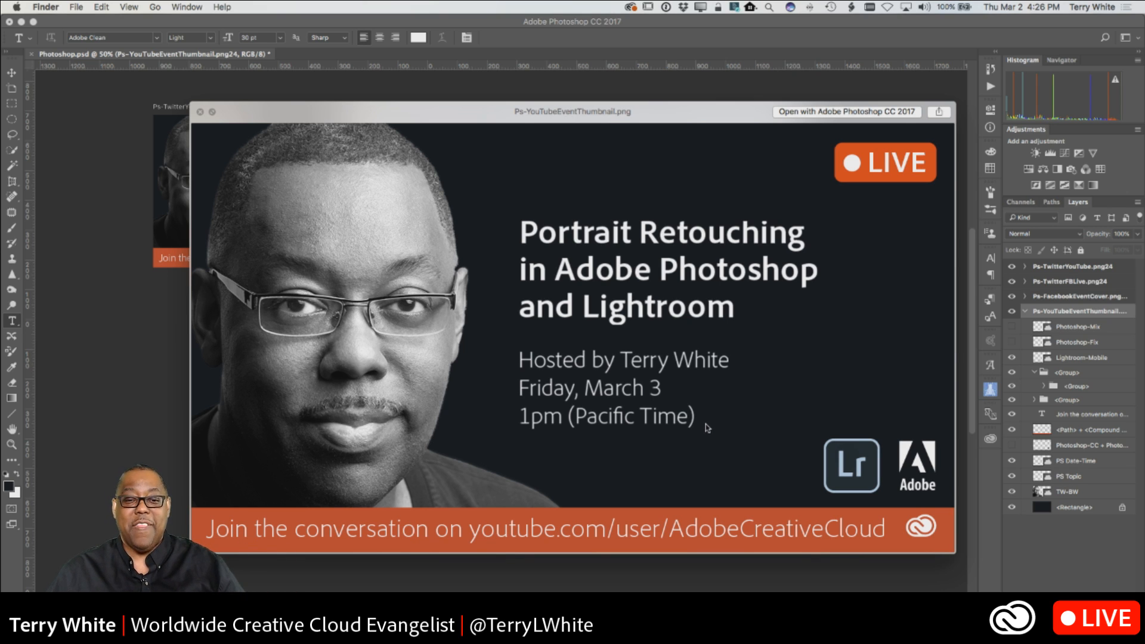
key(space)
click(847, 358)
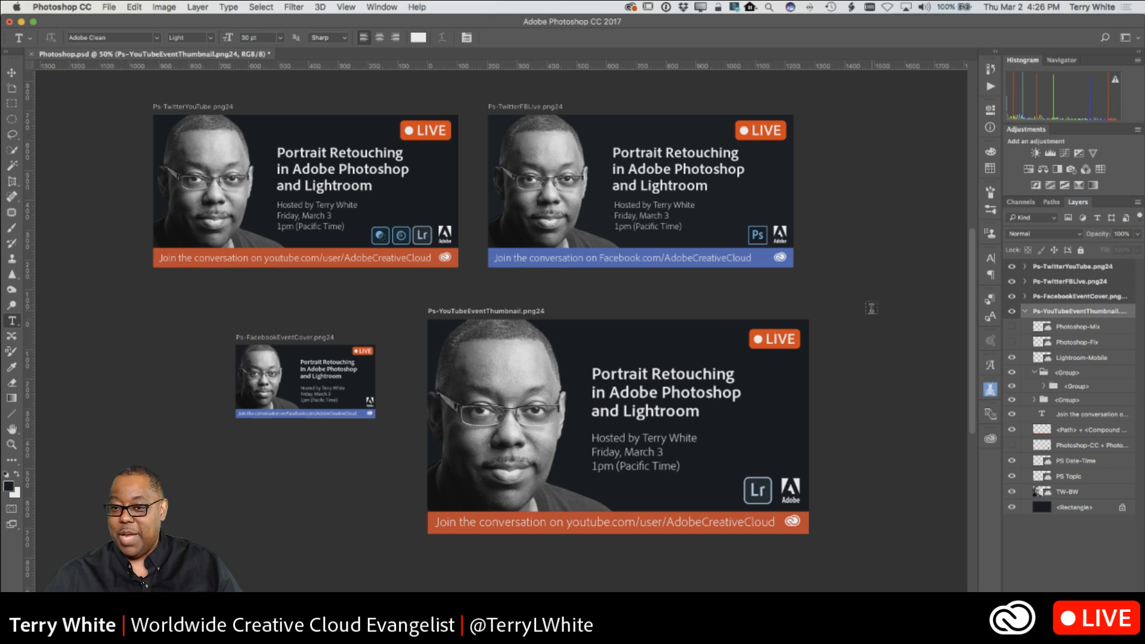
Step: Show the Live Streaming library and look through the list of available libraries without switching to another one
click(990, 437)
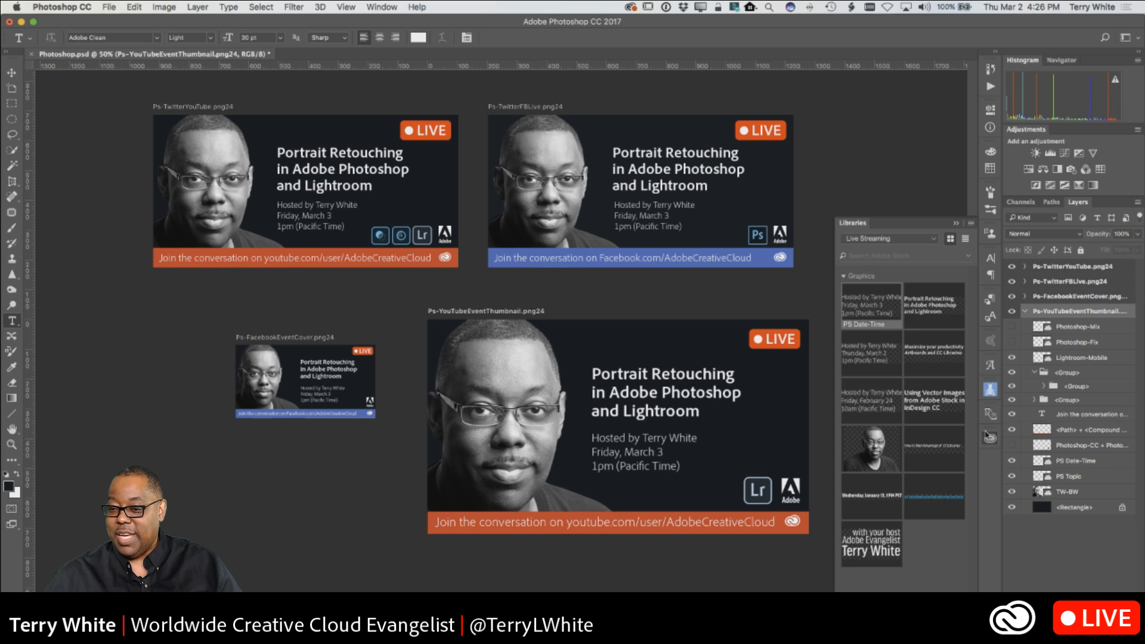
click(933, 240)
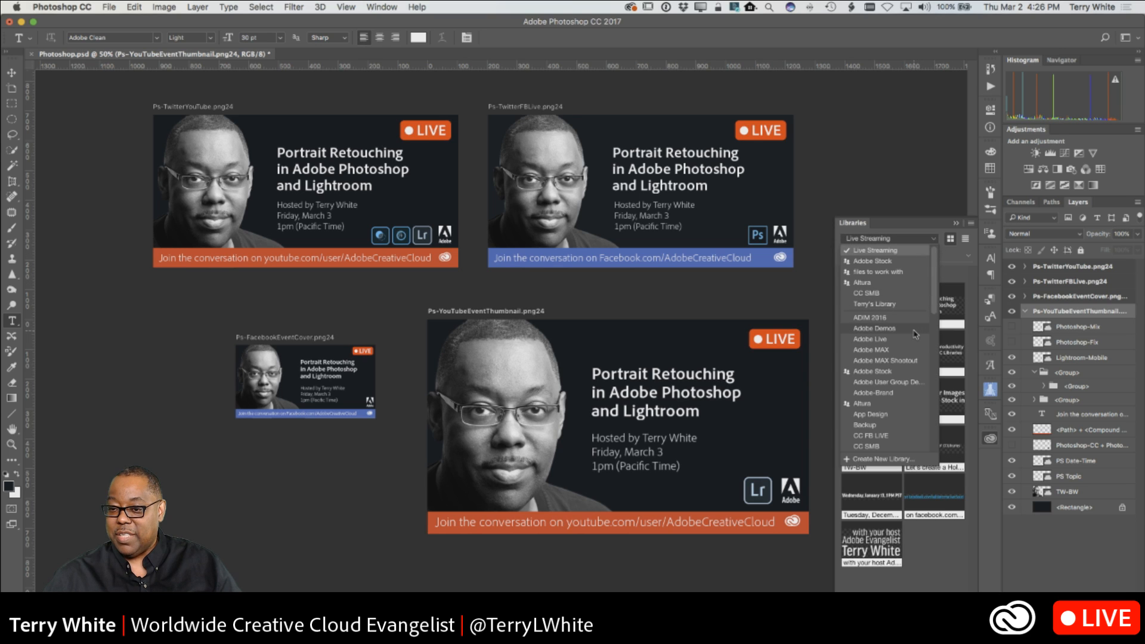
click(937, 239)
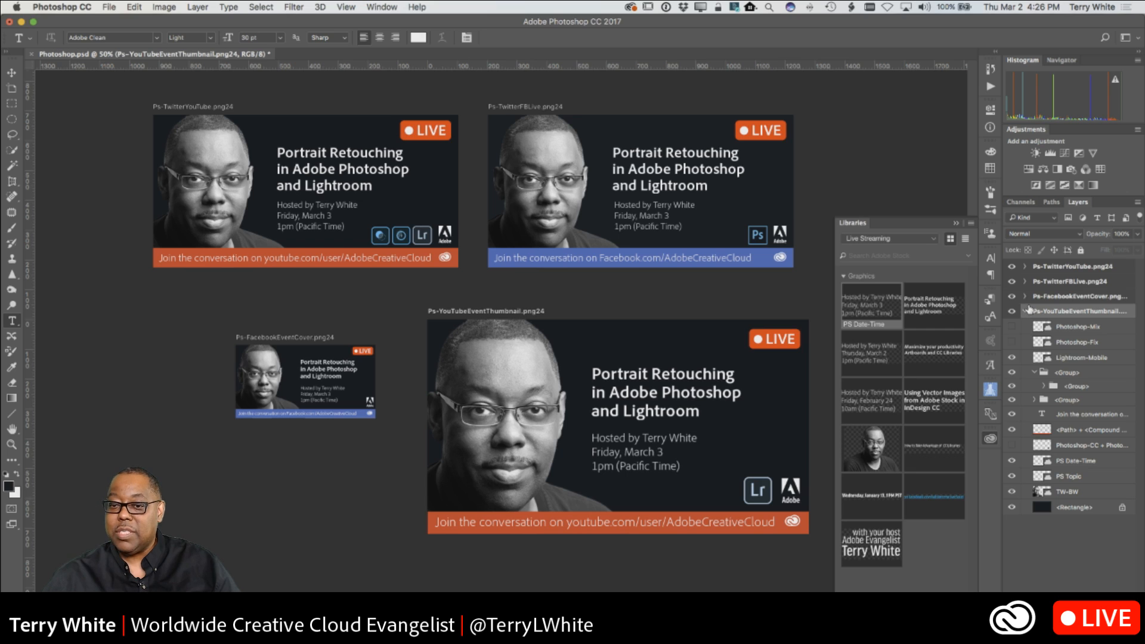
Step: Copy the Photoshop logo layer from the Ps-TwitterFBLive artboard into the Ps-YouTubeEventThumbnail artboard
click(1025, 282)
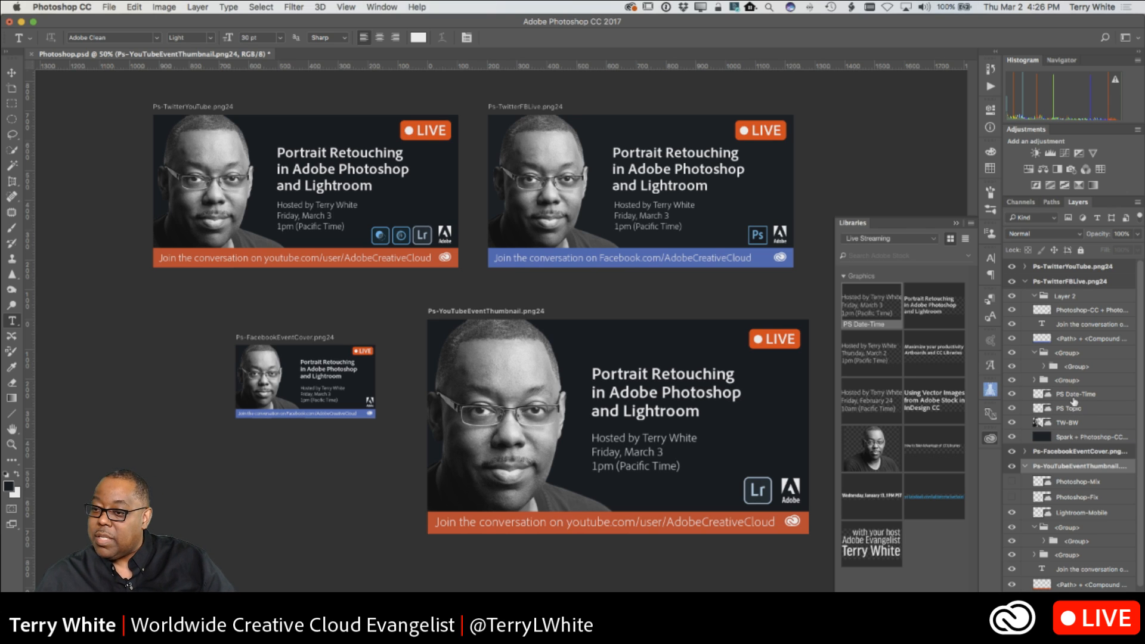
click(1040, 313)
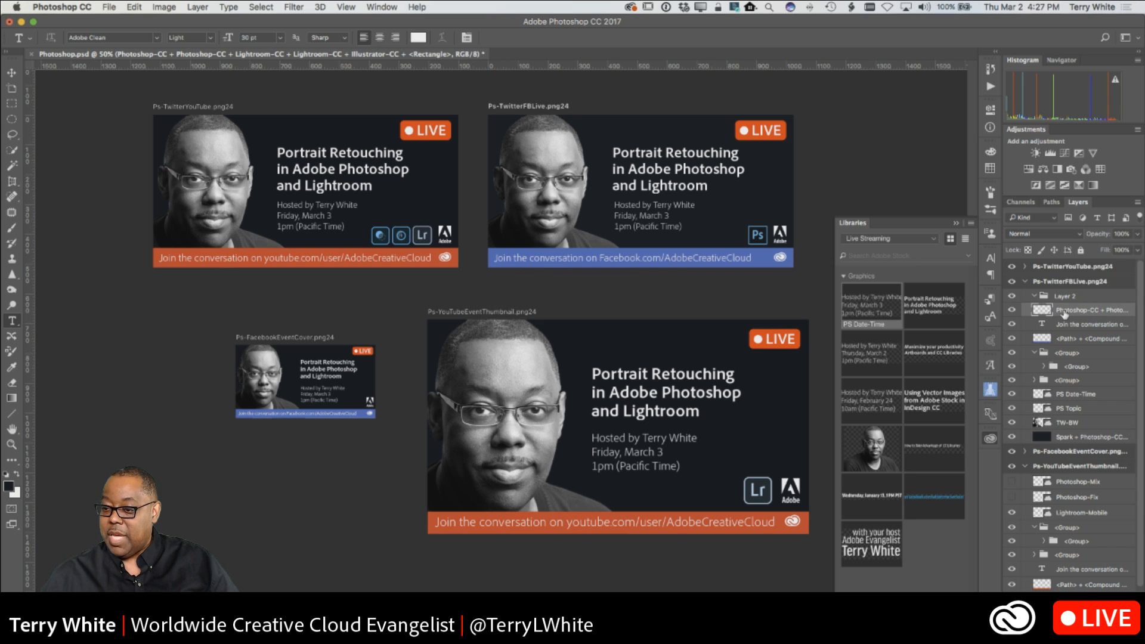
drag(1048, 313, 1065, 579)
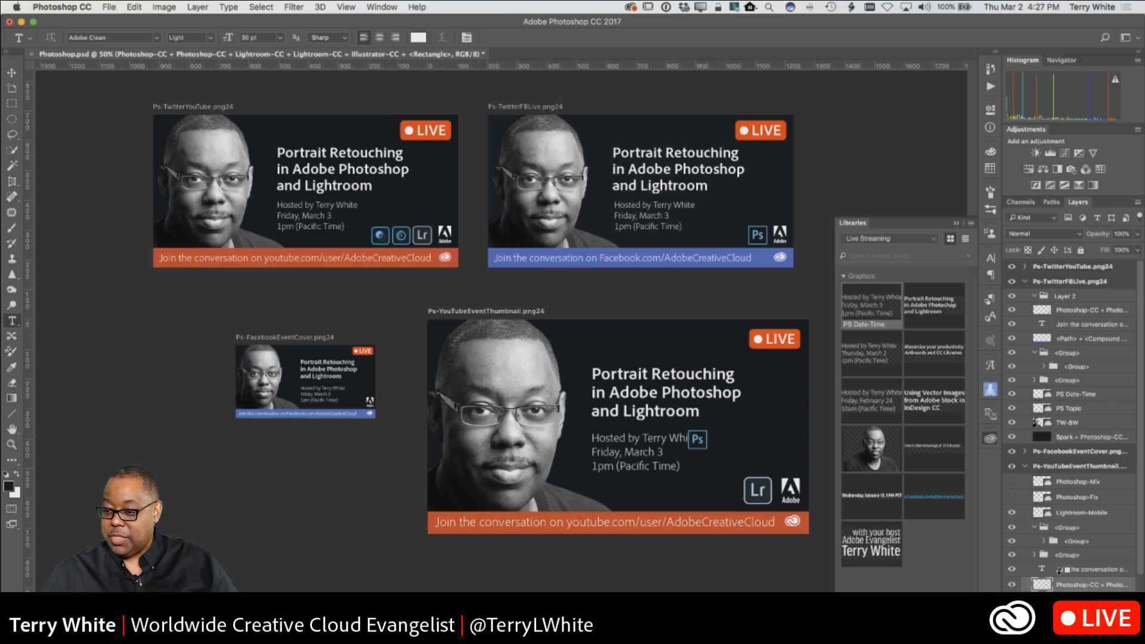
Step: Scale the copied Ps logo to about 140% and place it just left of the Lr logo on the YouTube thumbnail artboard
key(super+t)
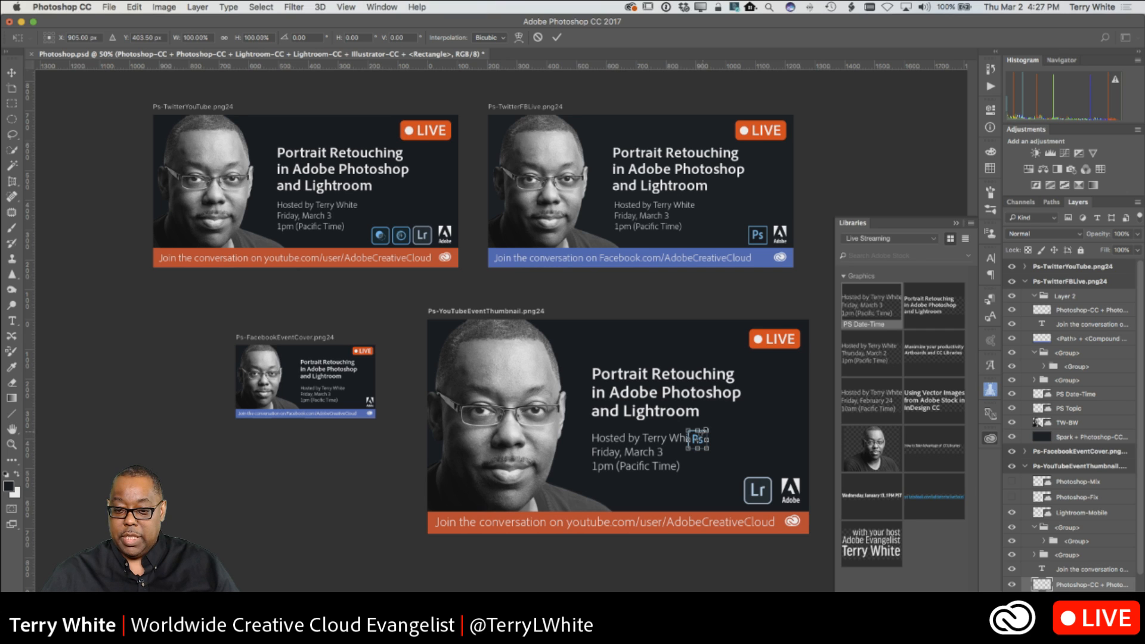
drag(707, 429, 736, 487)
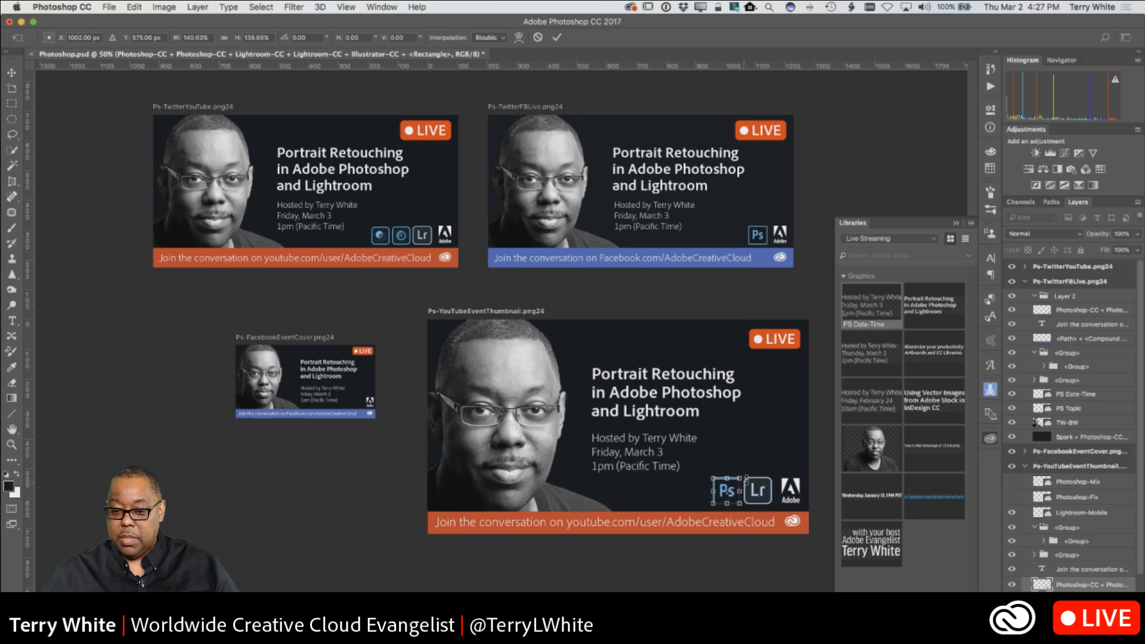
key(Return)
key(t)
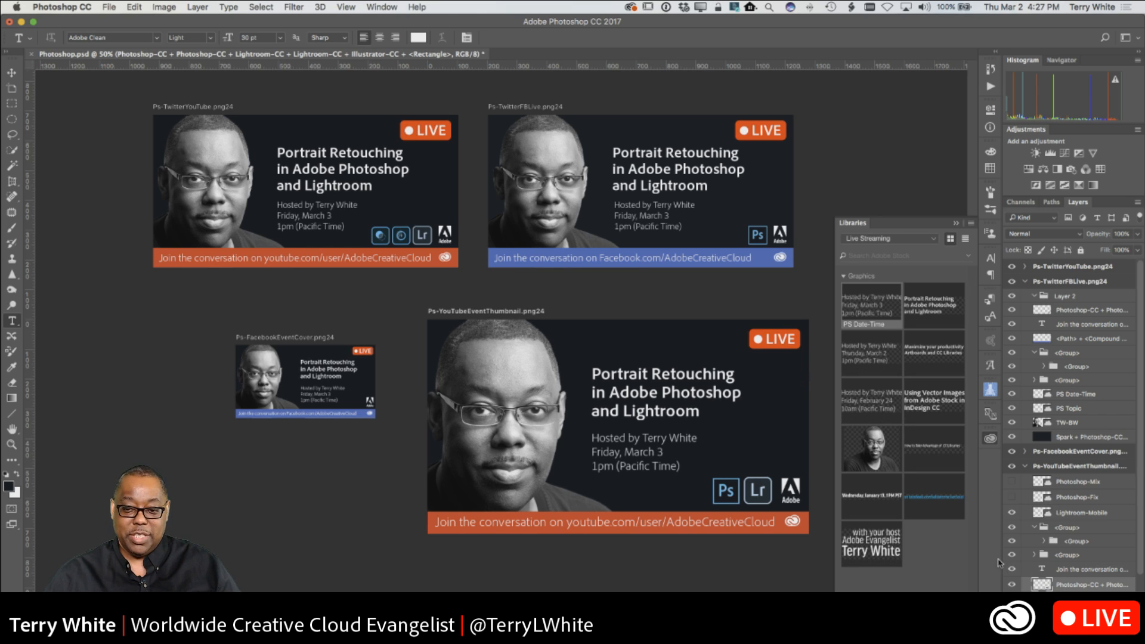
Step: Switch to Finder and preview Ps-YouTubeEventThumbnail.png to check the added Ps logo
key(super+Tab)
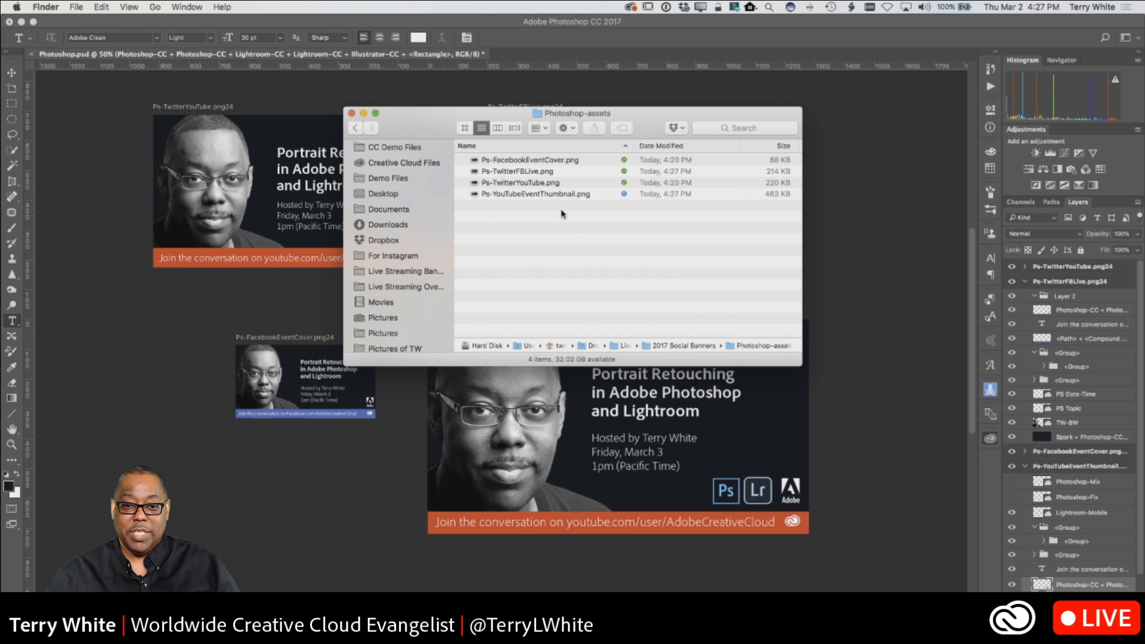
click(557, 195)
key(space)
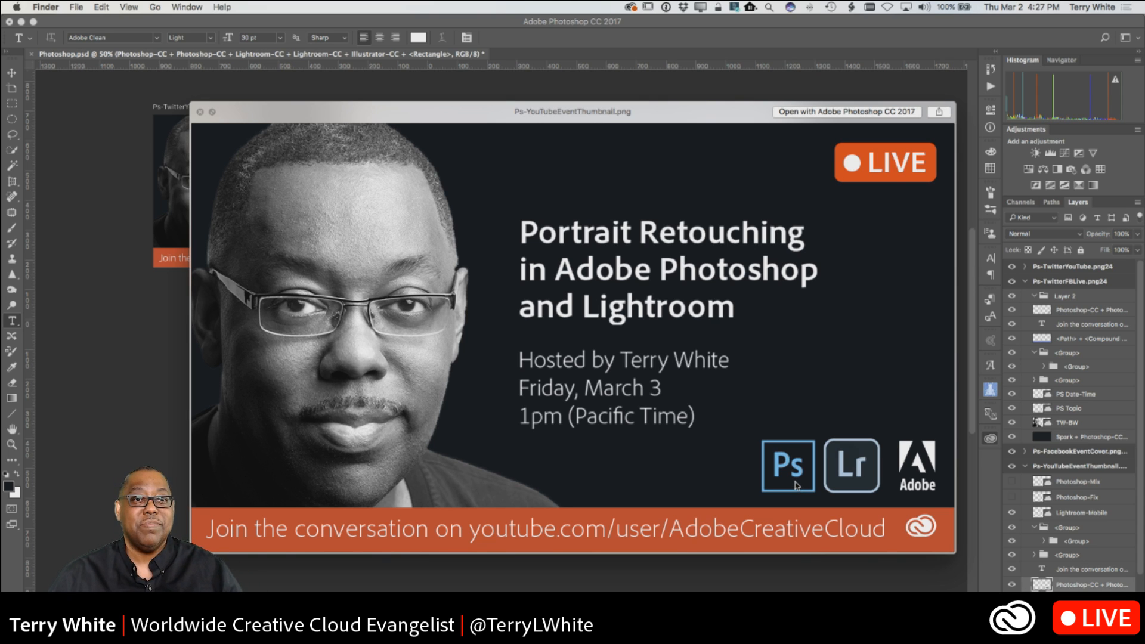
key(space)
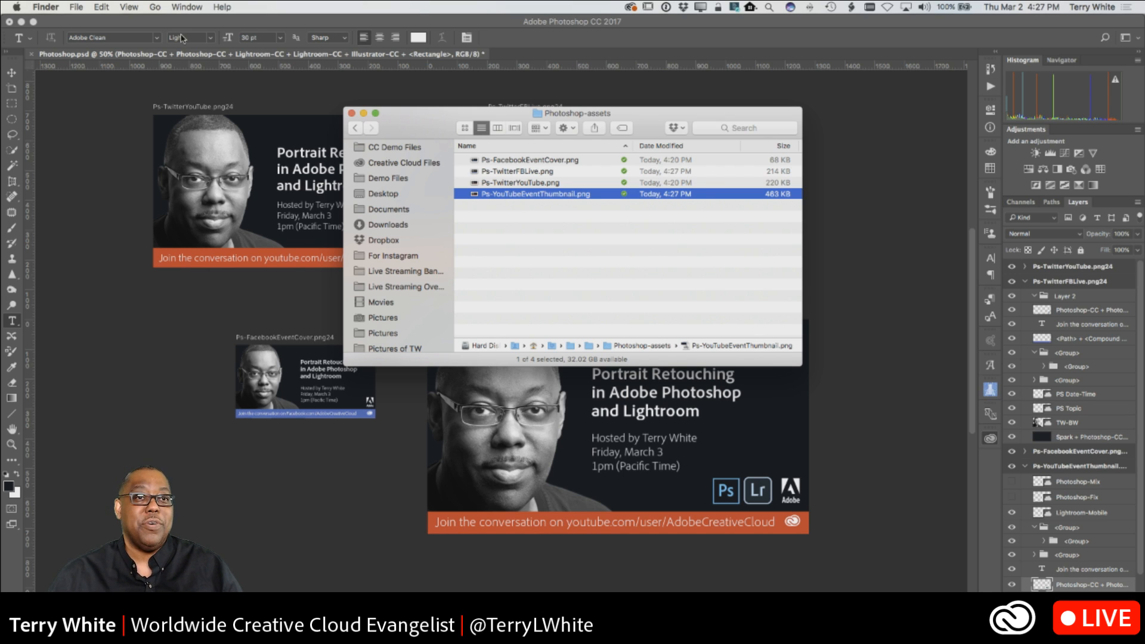
Step: Return to Photoshop and check whether image asset generation is enabled for Photoshop.psd
click(82, 7)
click(83, 7)
click(99, 92)
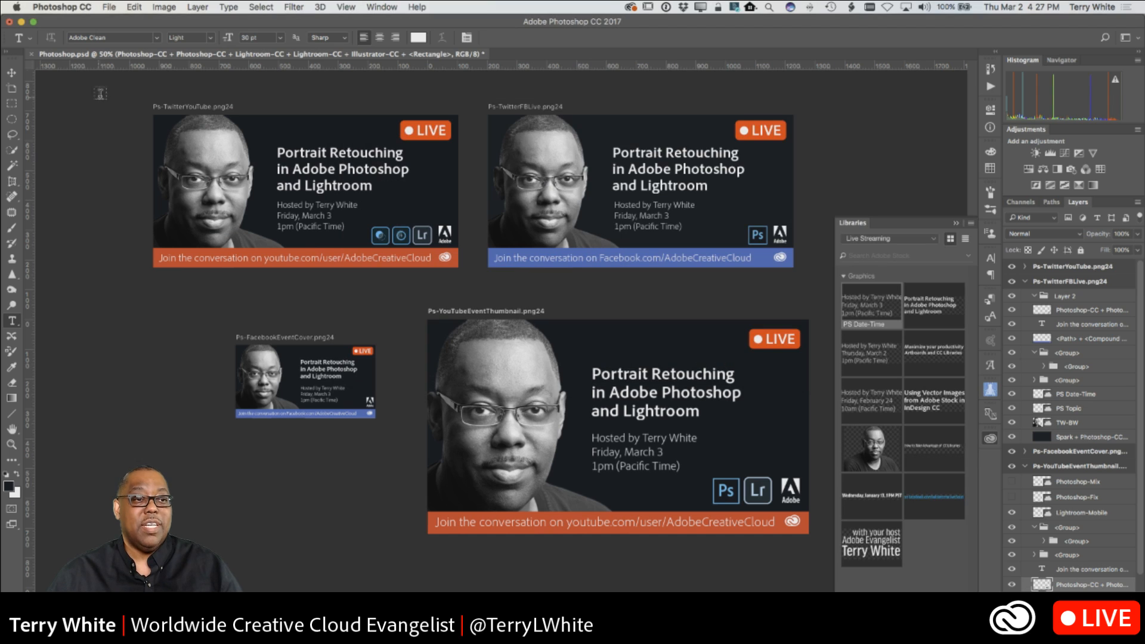
click(109, 6)
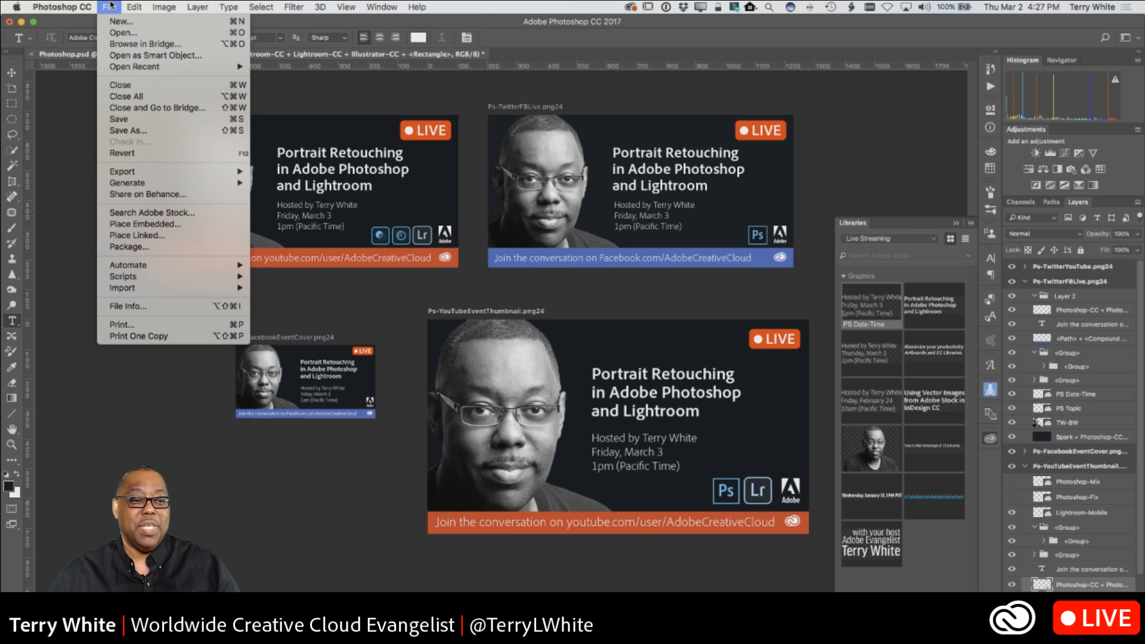
mouse_move(136, 186)
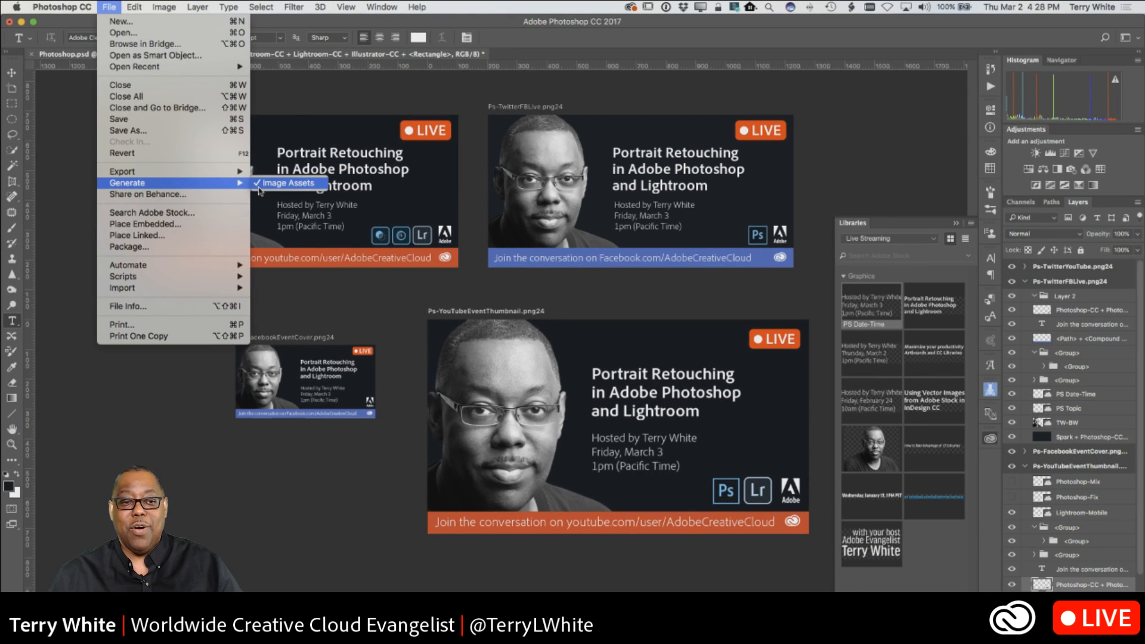
click(316, 8)
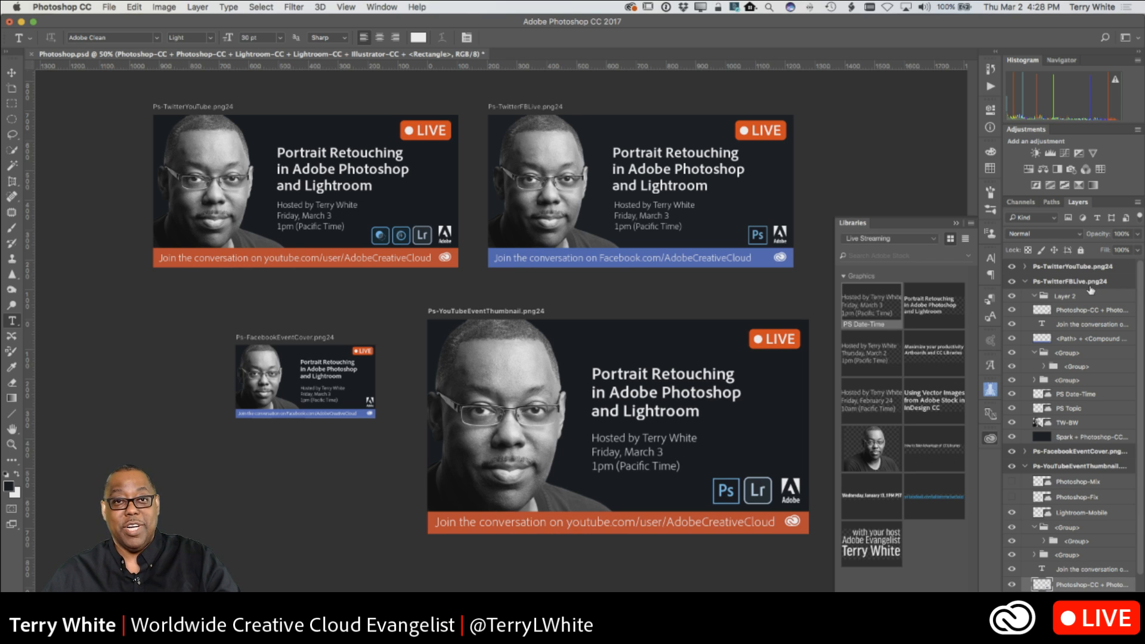
Step: Collapse the layer lists of the Ps-TwitterFBLive and Ps-YouTubeEventThumbnail artboards
click(1025, 282)
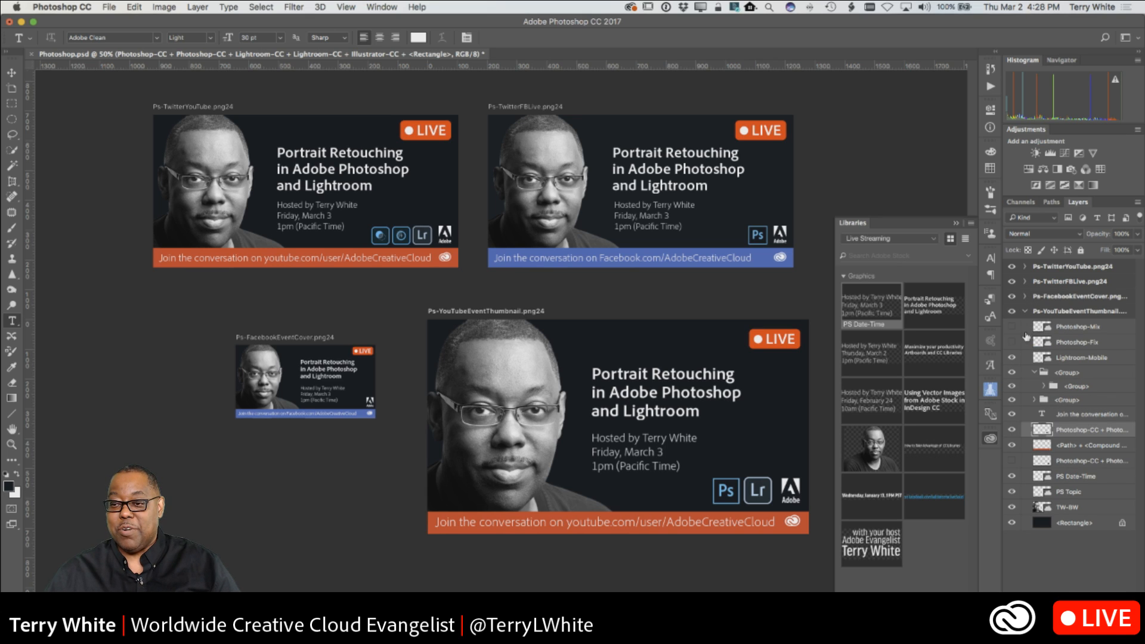
click(1023, 316)
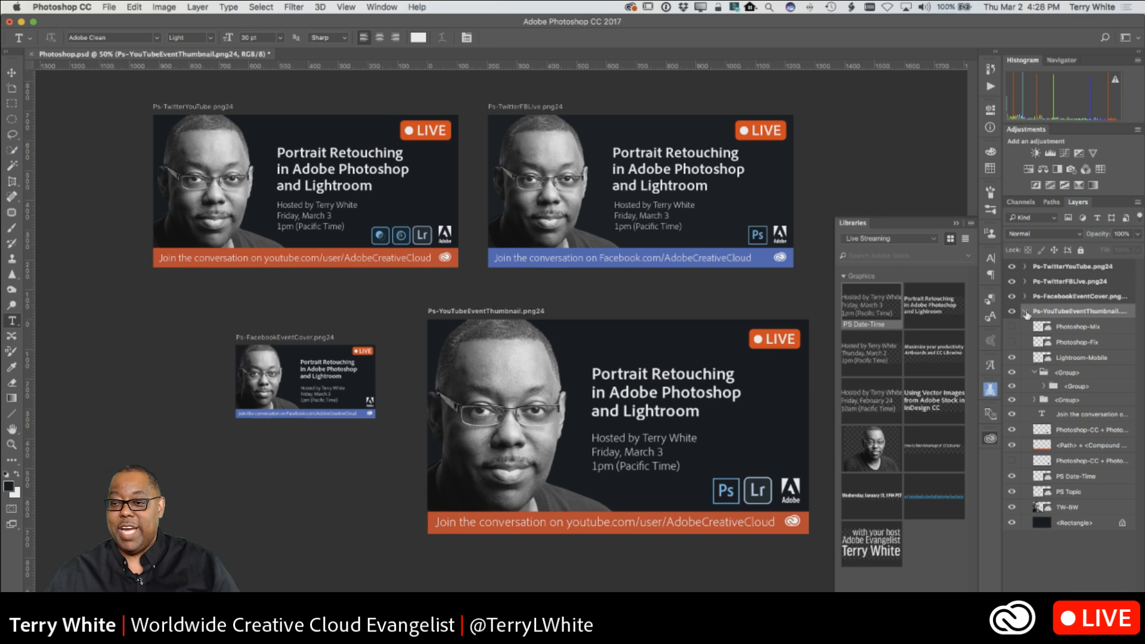
click(1025, 311)
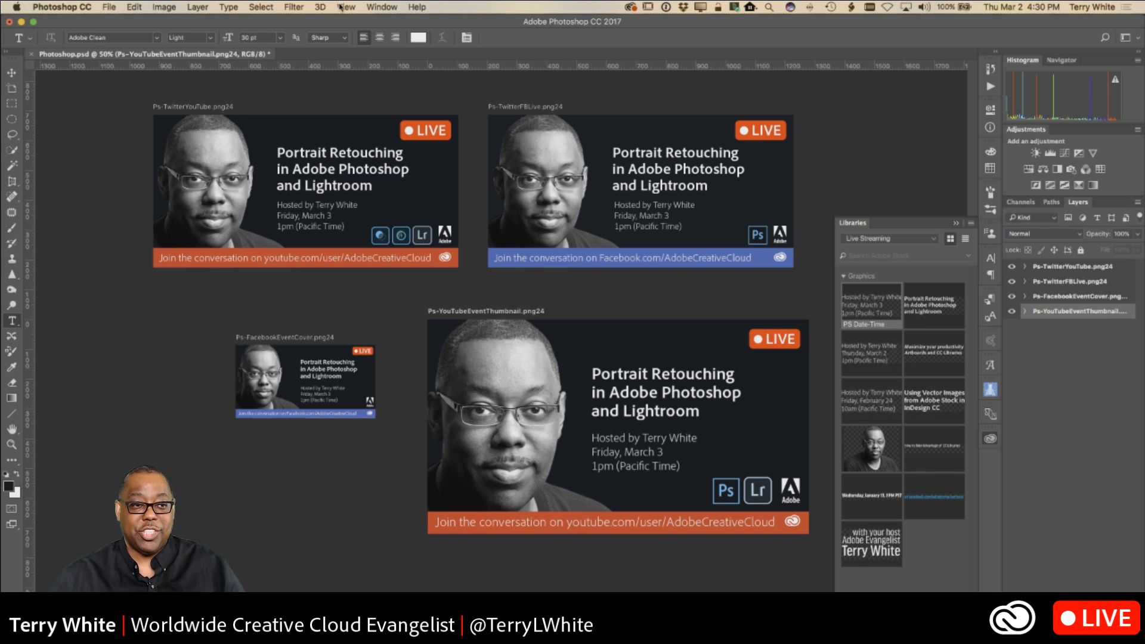
click(105, 6)
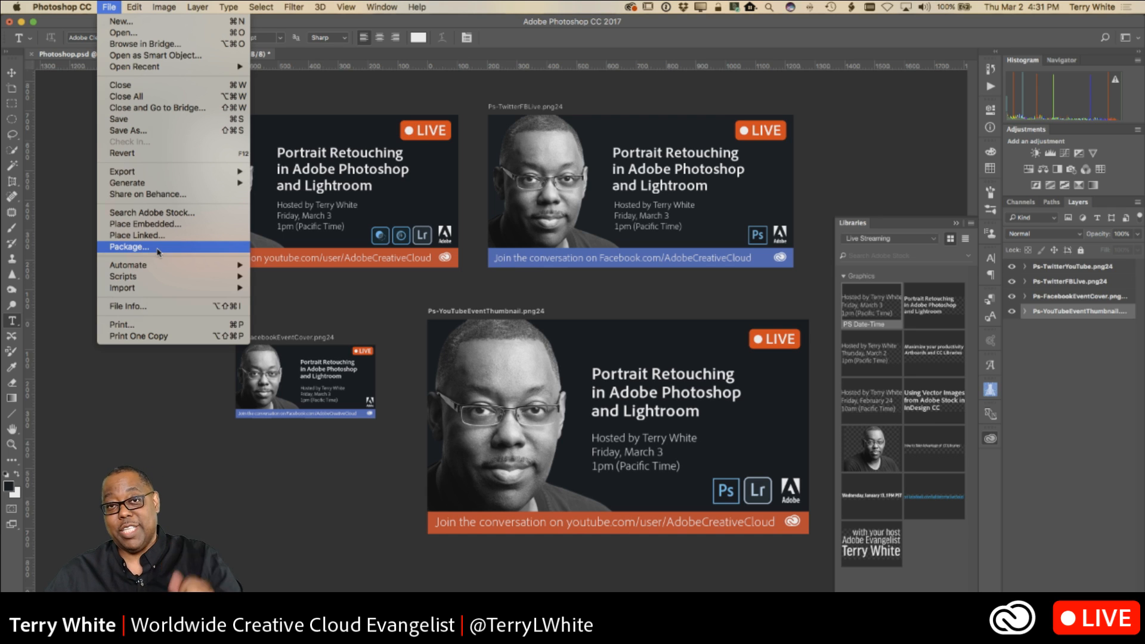
click(122, 6)
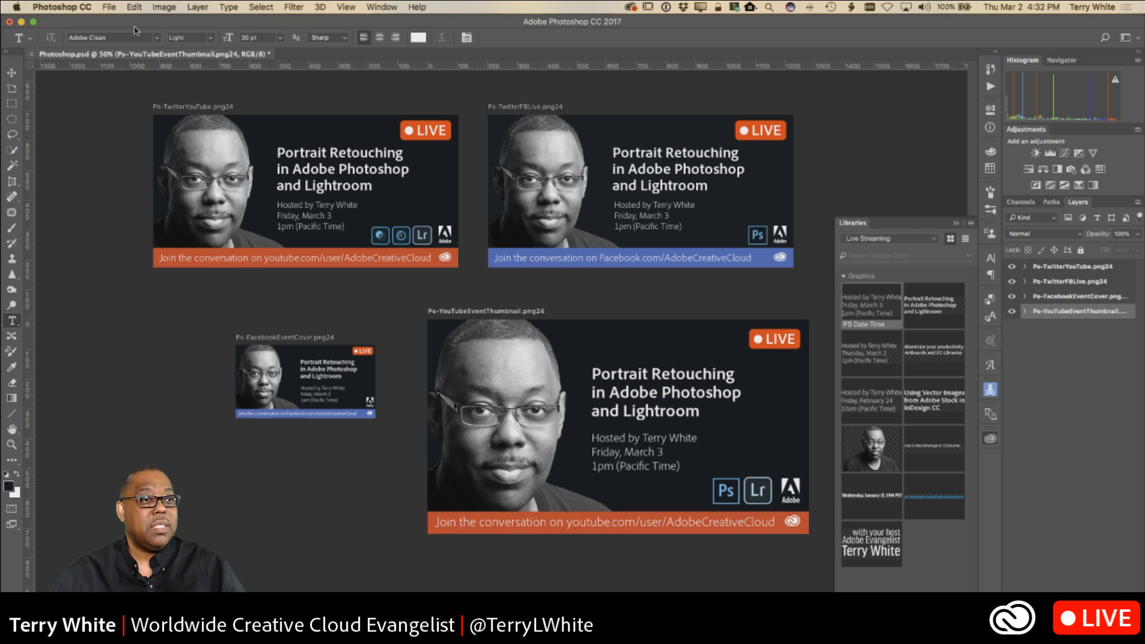
Step: Create a new transparent document of 400 by 200 pixels at 300 pixels/inch, and return to the Photoshop.psd document
key(super+s)
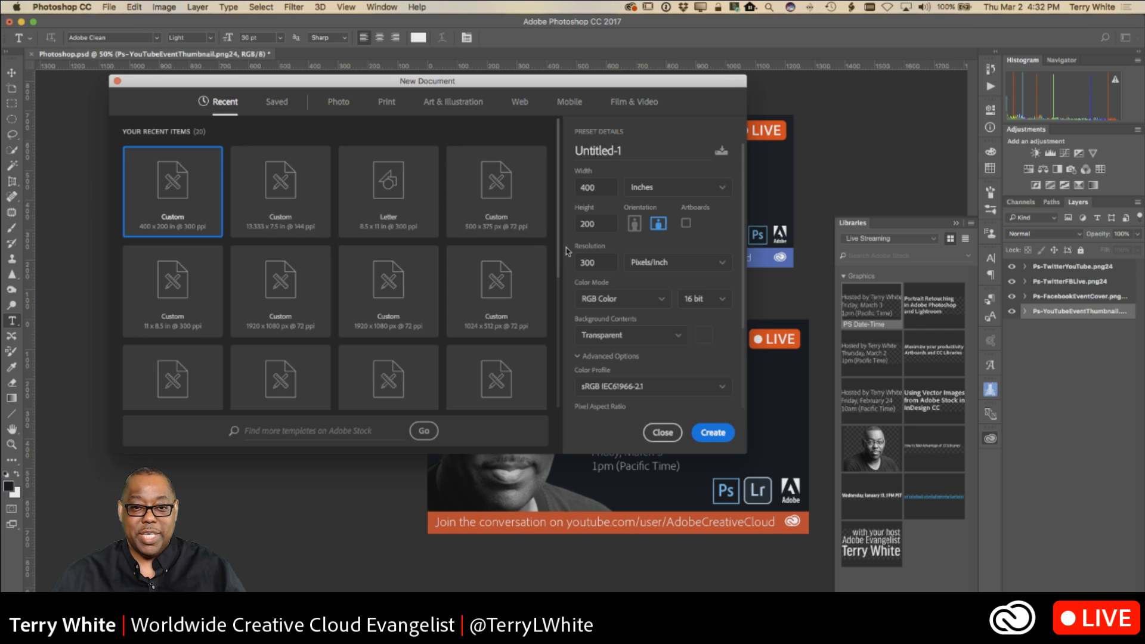
click(721, 190)
click(685, 212)
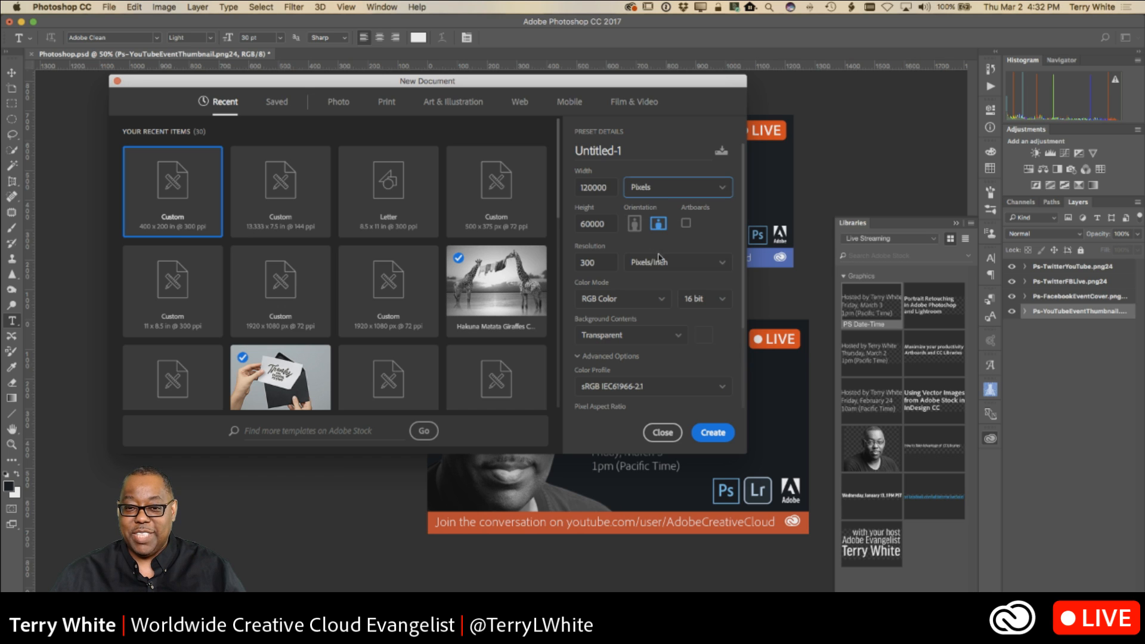
click(605, 191)
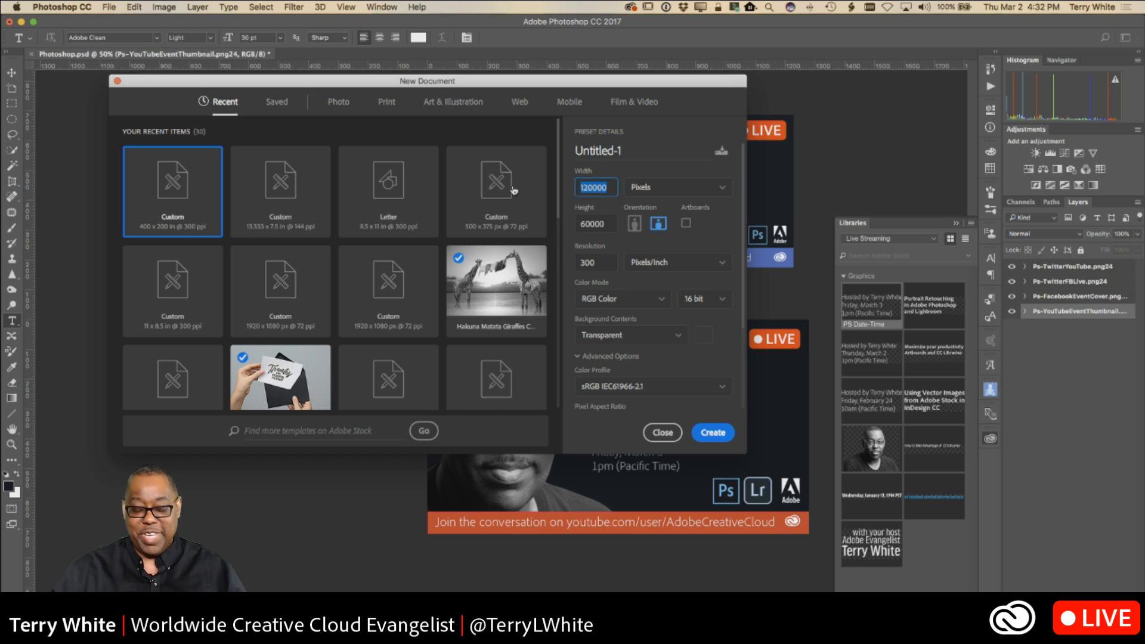
text(400)
key(Tab)
text(200)
key(Tab)
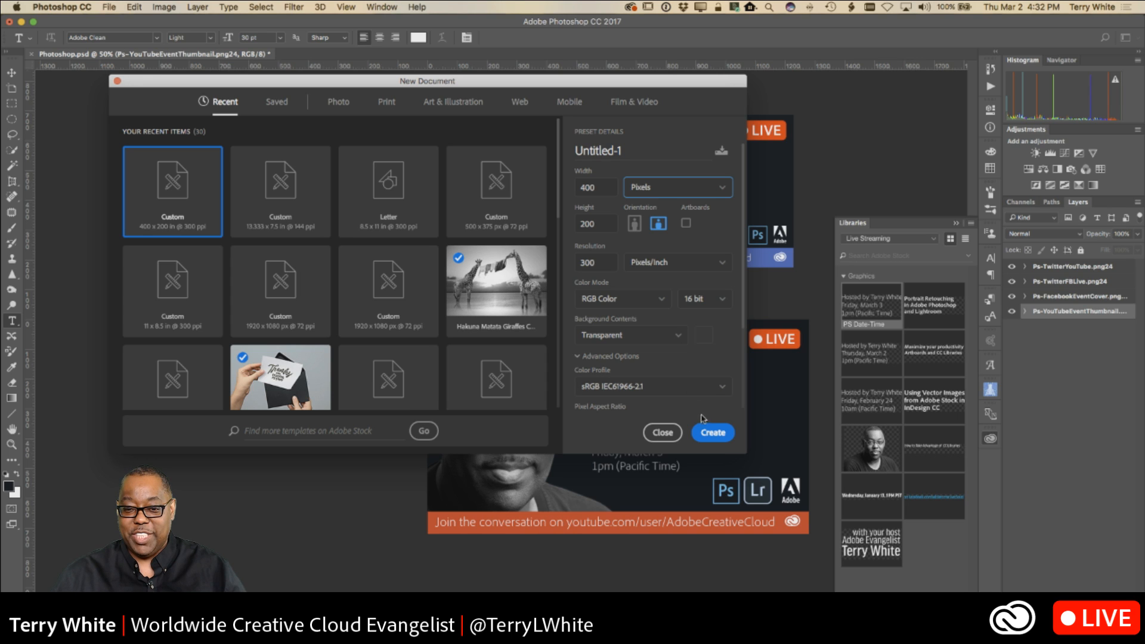
click(712, 433)
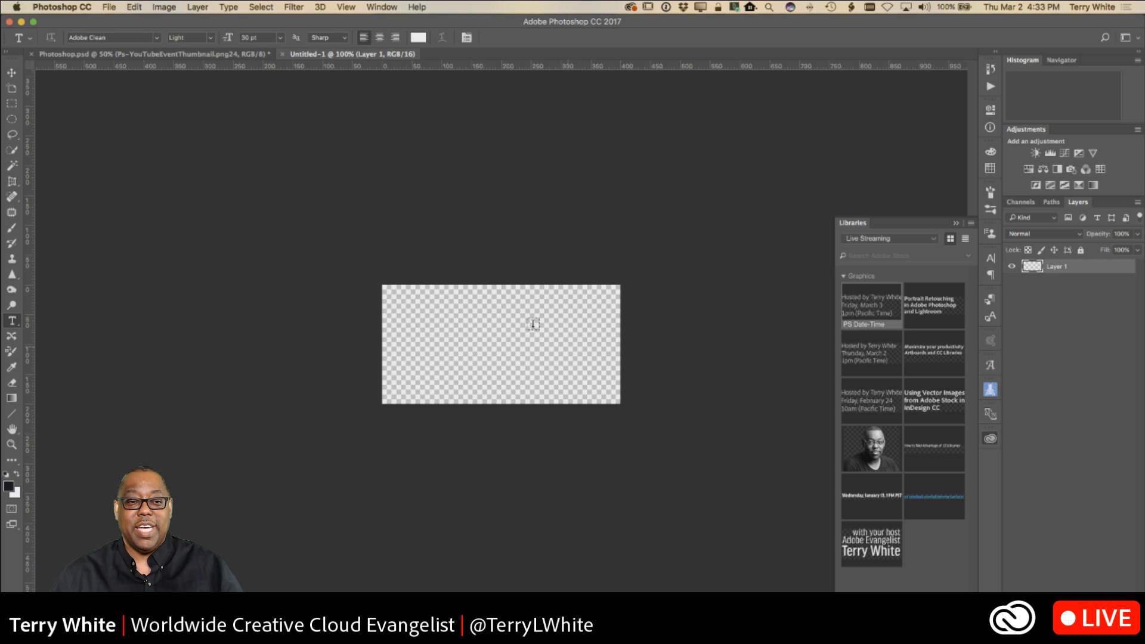
click(186, 54)
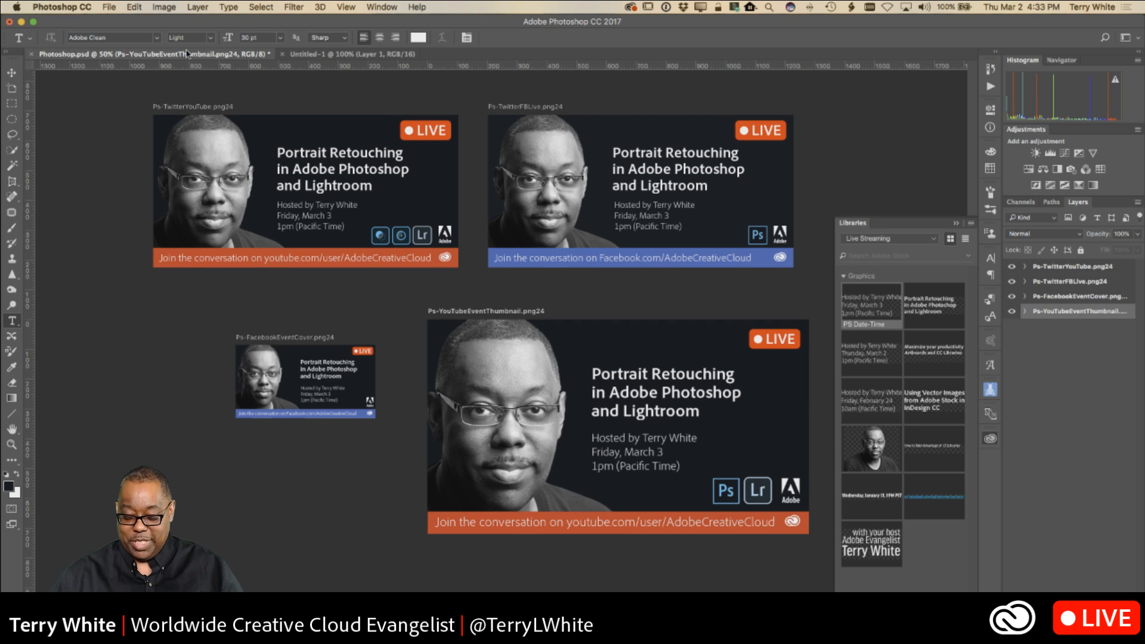